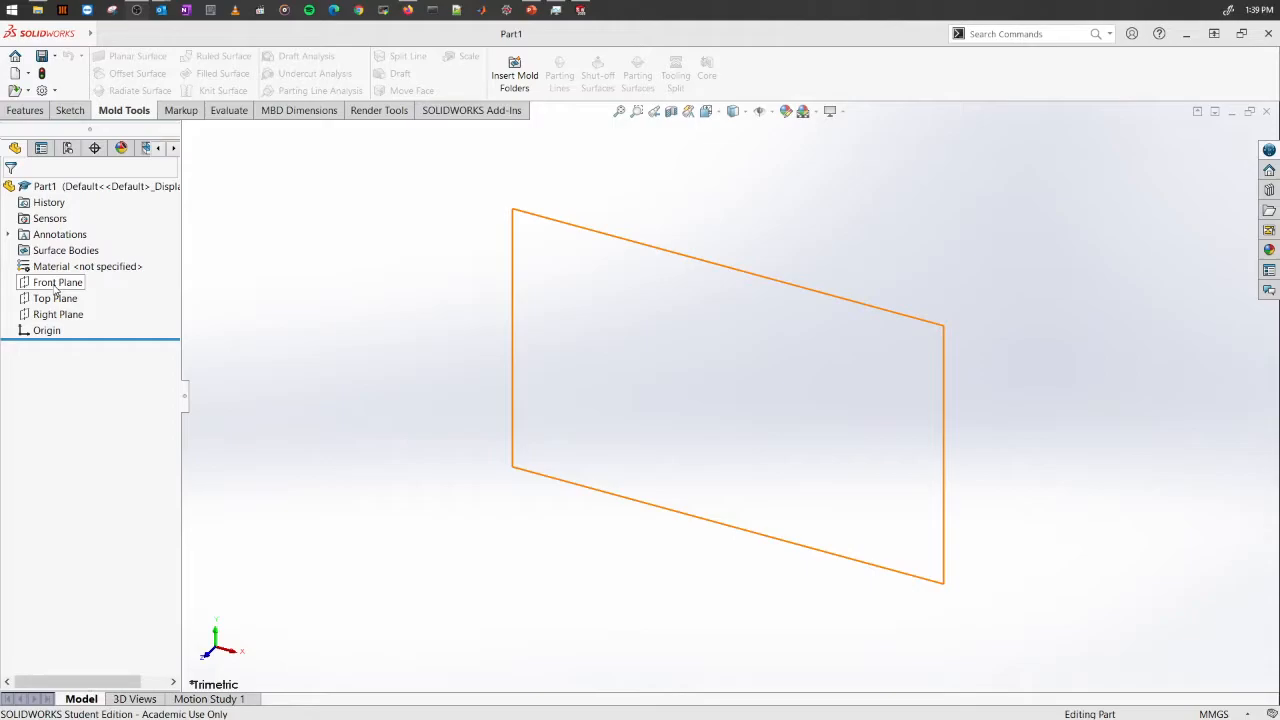
Step: On the Front Plane, sketch a center rectangle about 137 by 110 mm, centred on the origin
right_click(57, 284)
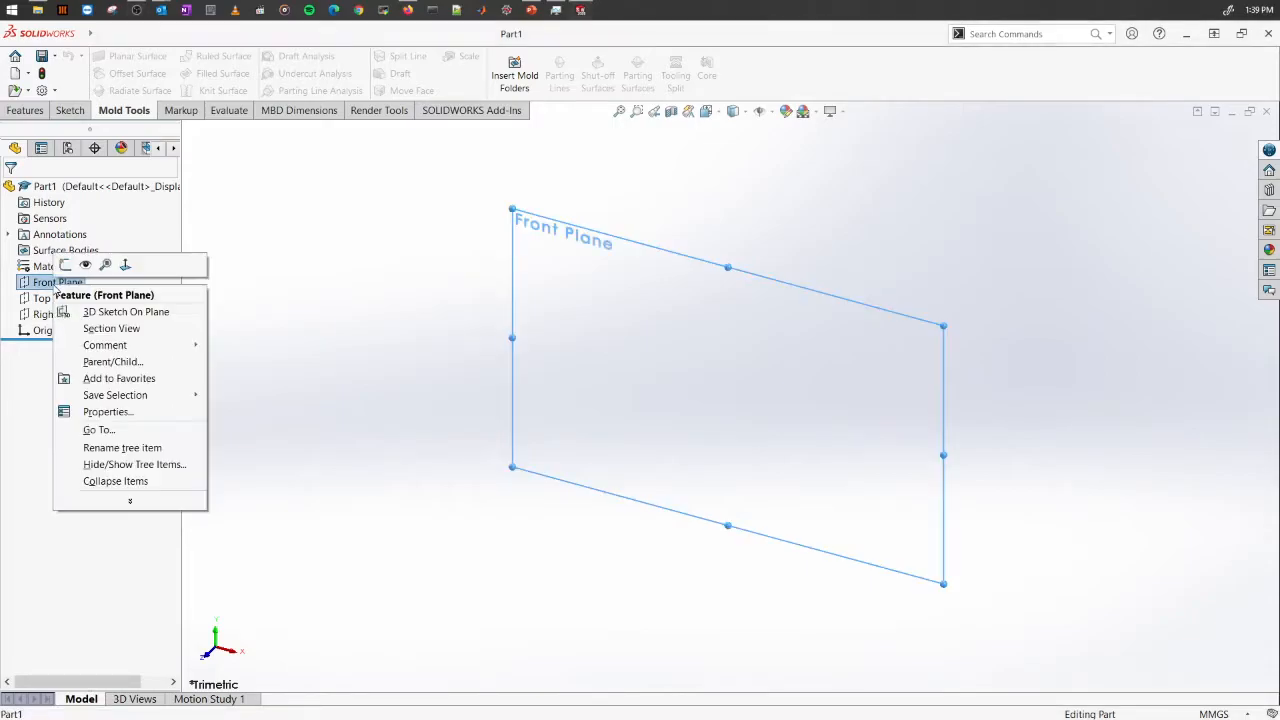
left_click(65, 265)
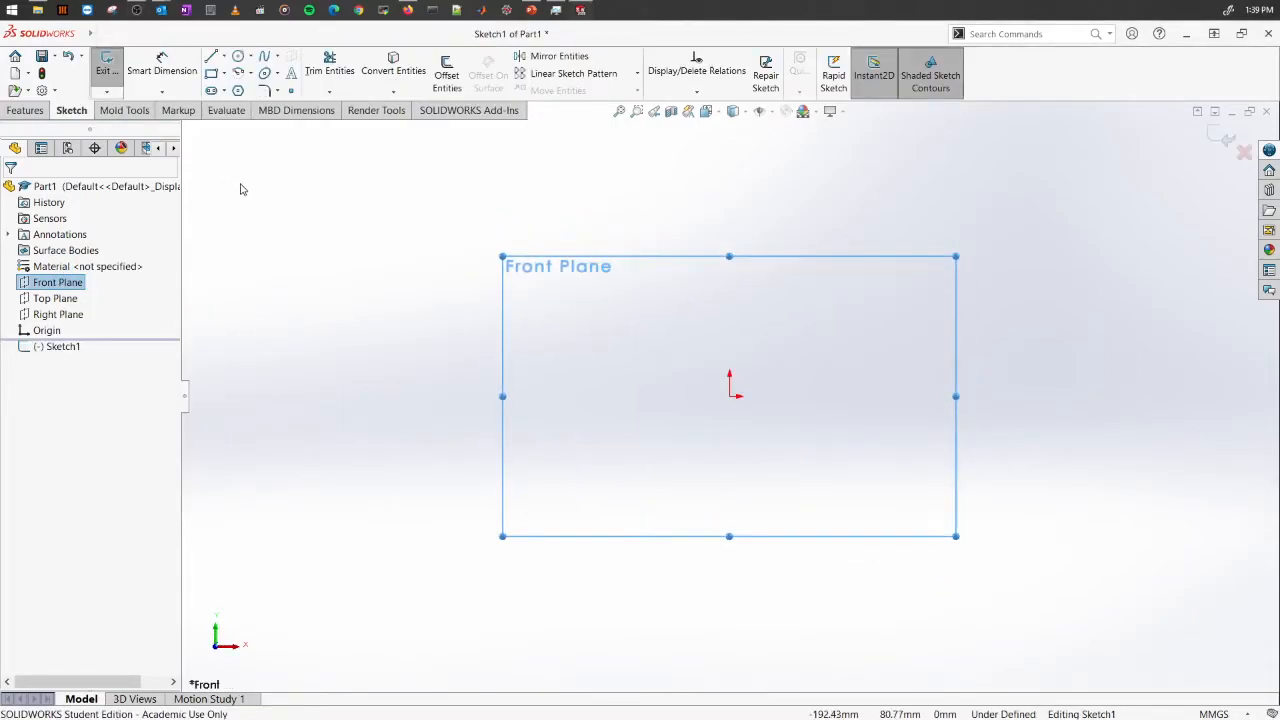
left_click(211, 73)
left_click(65, 245)
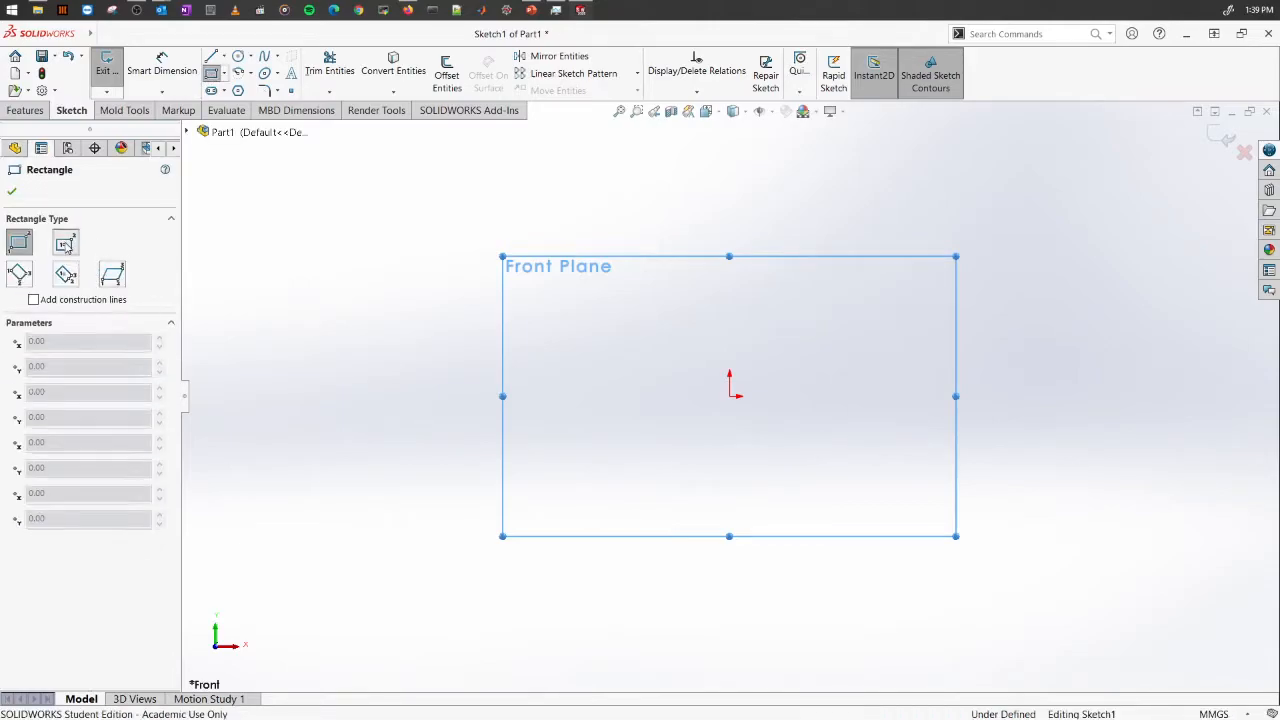
left_click(731, 397)
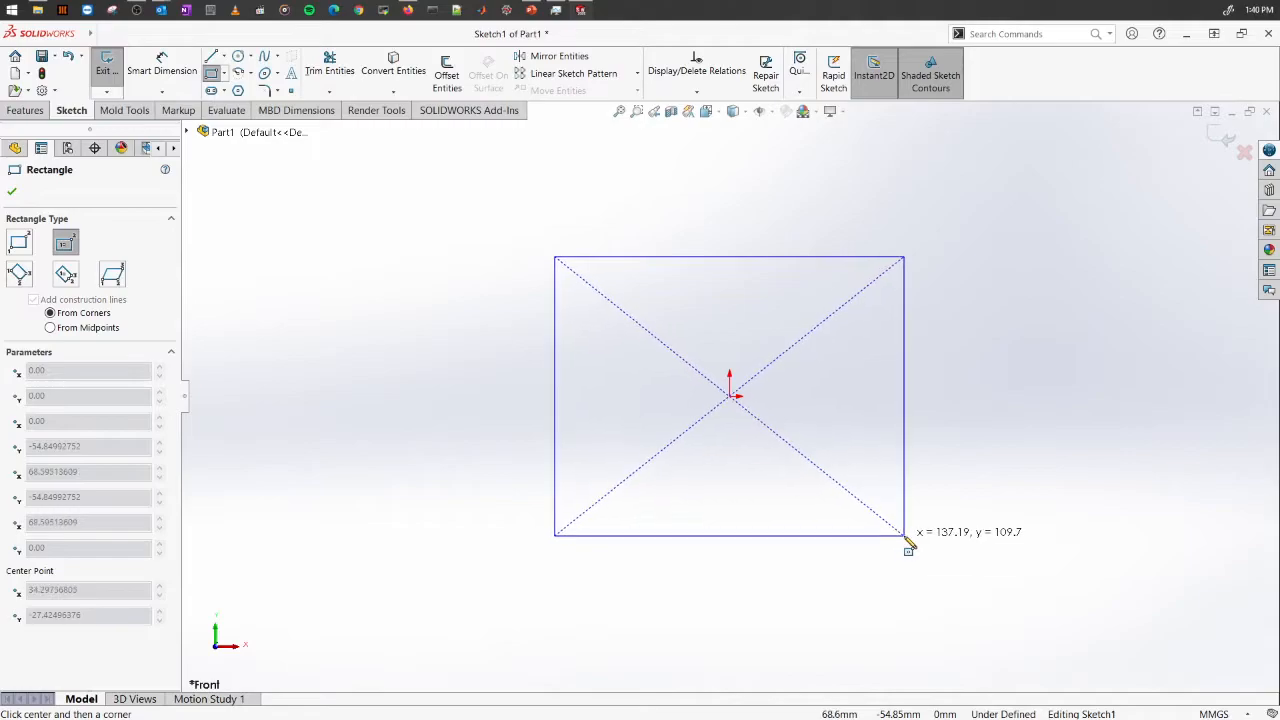
left_click(907, 538)
key("Escape")
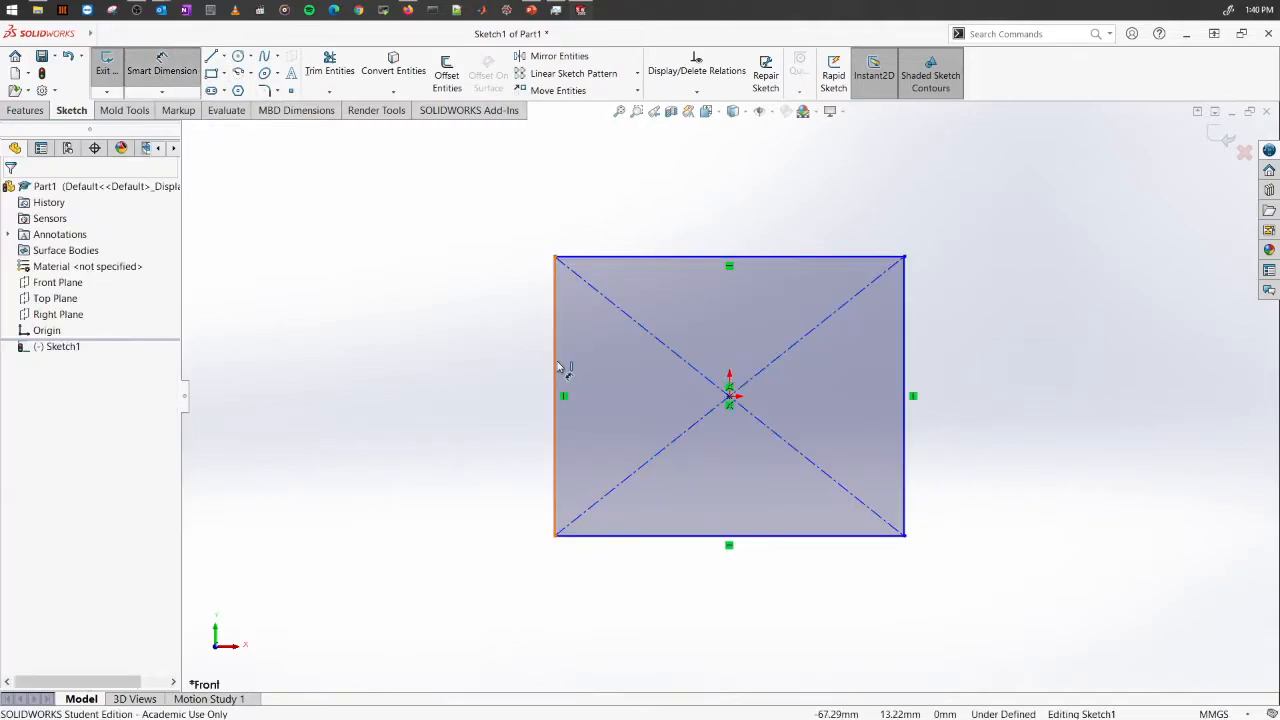
Step: Dimension the rectangle 150 mm high and 200 mm wide
left_click(557, 369)
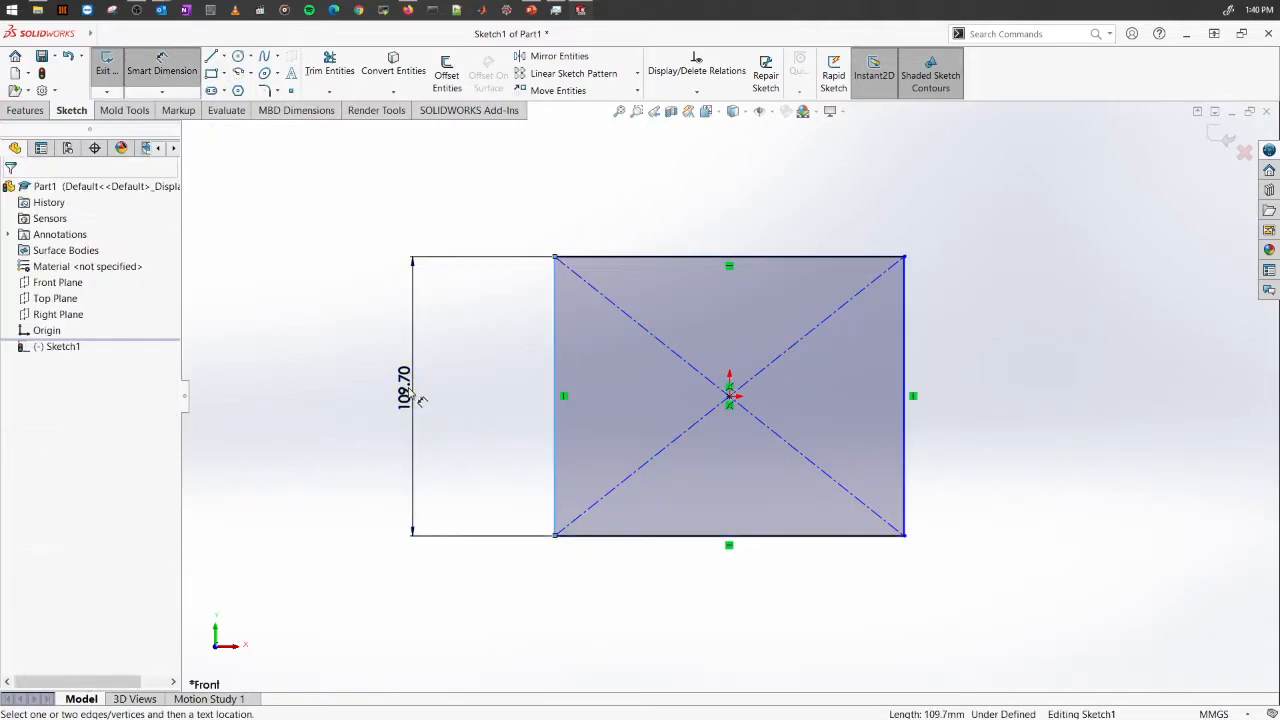
left_click(418, 400)
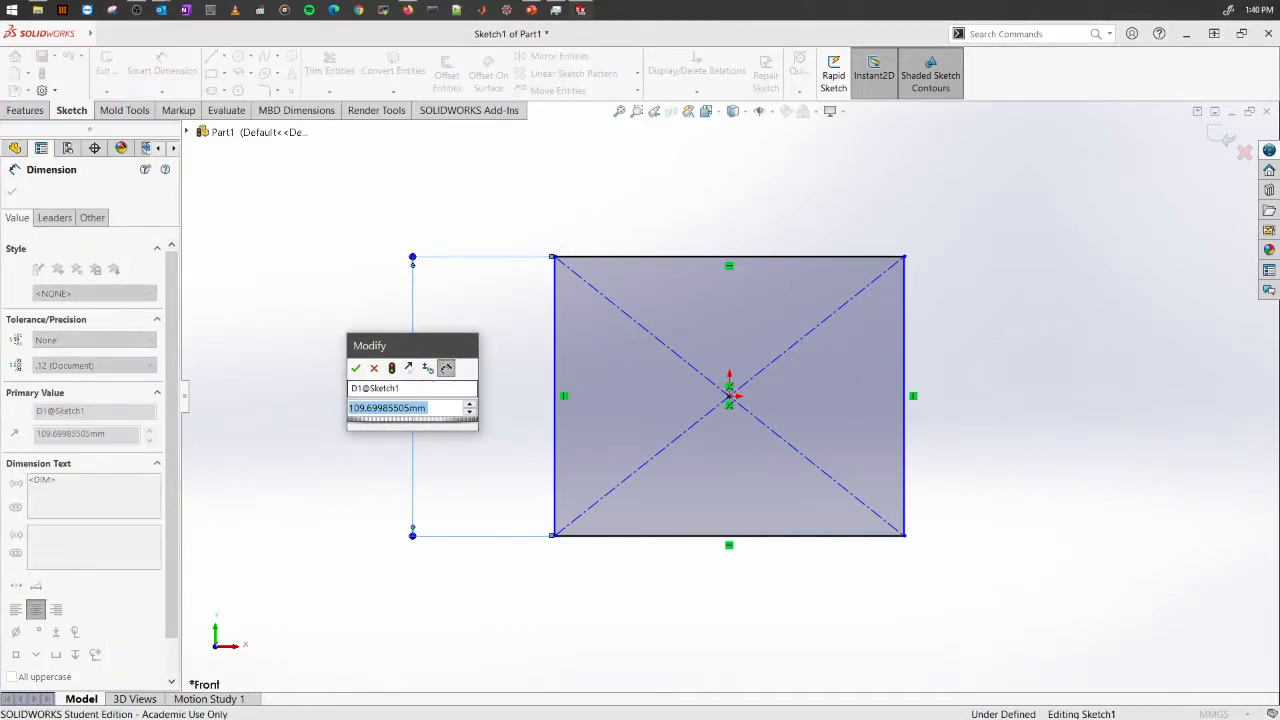
type("150")
key("Return")
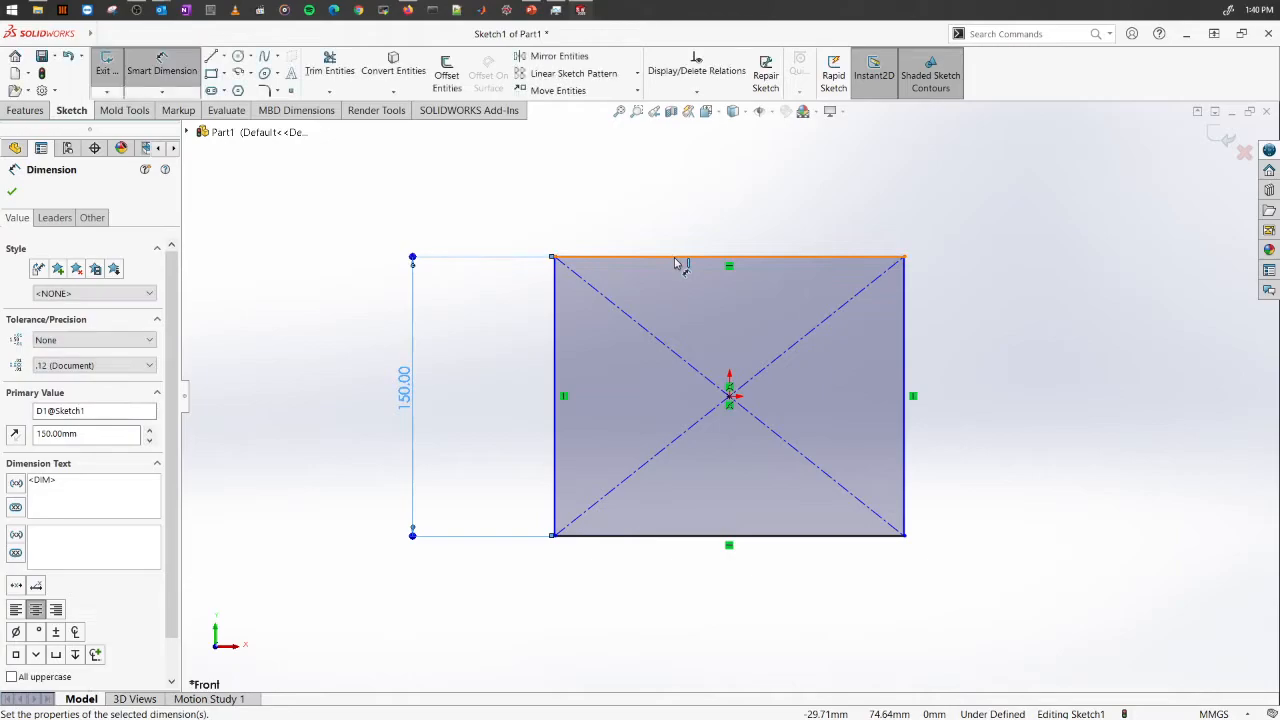
left_click(715, 229)
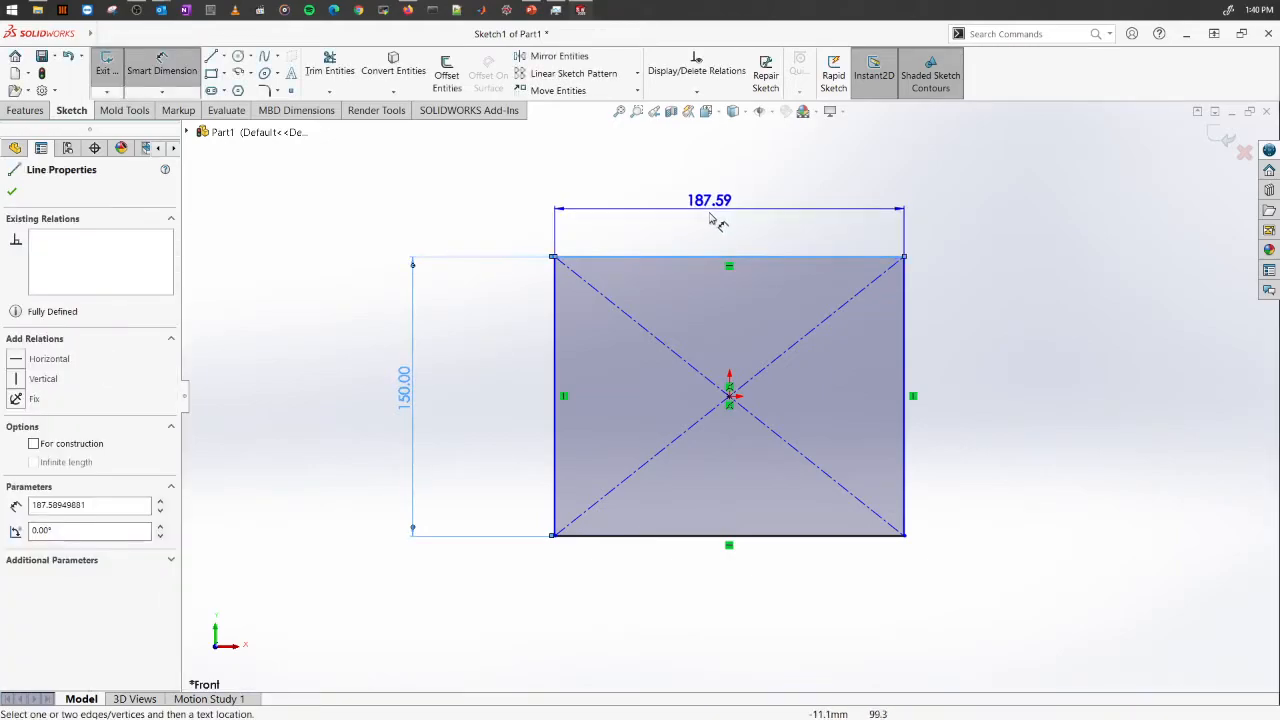
left_click(728, 213)
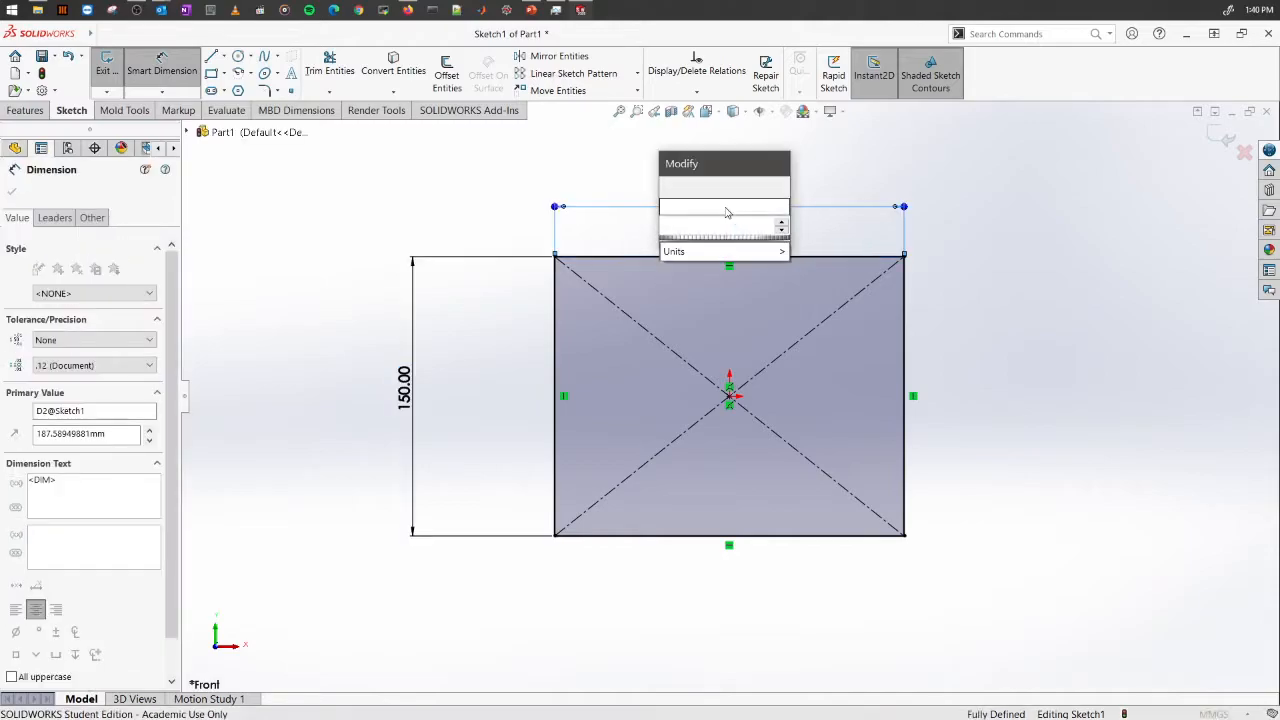
type("200")
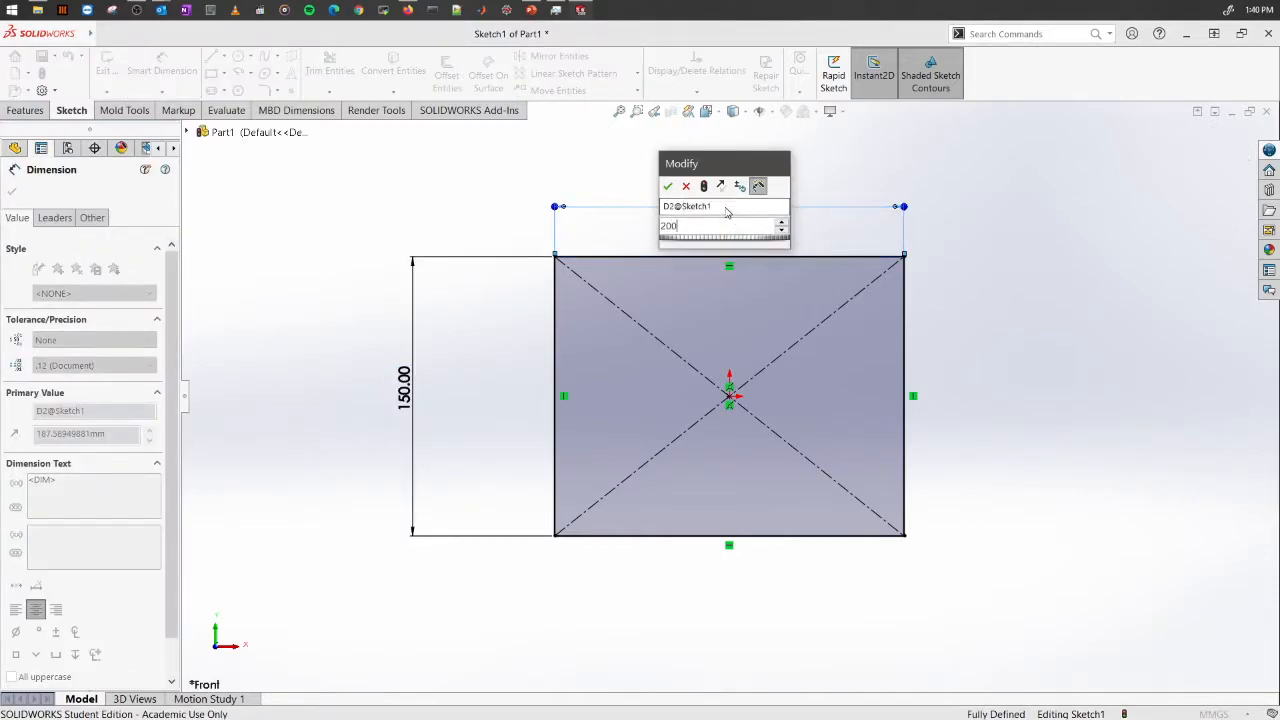
key("Return")
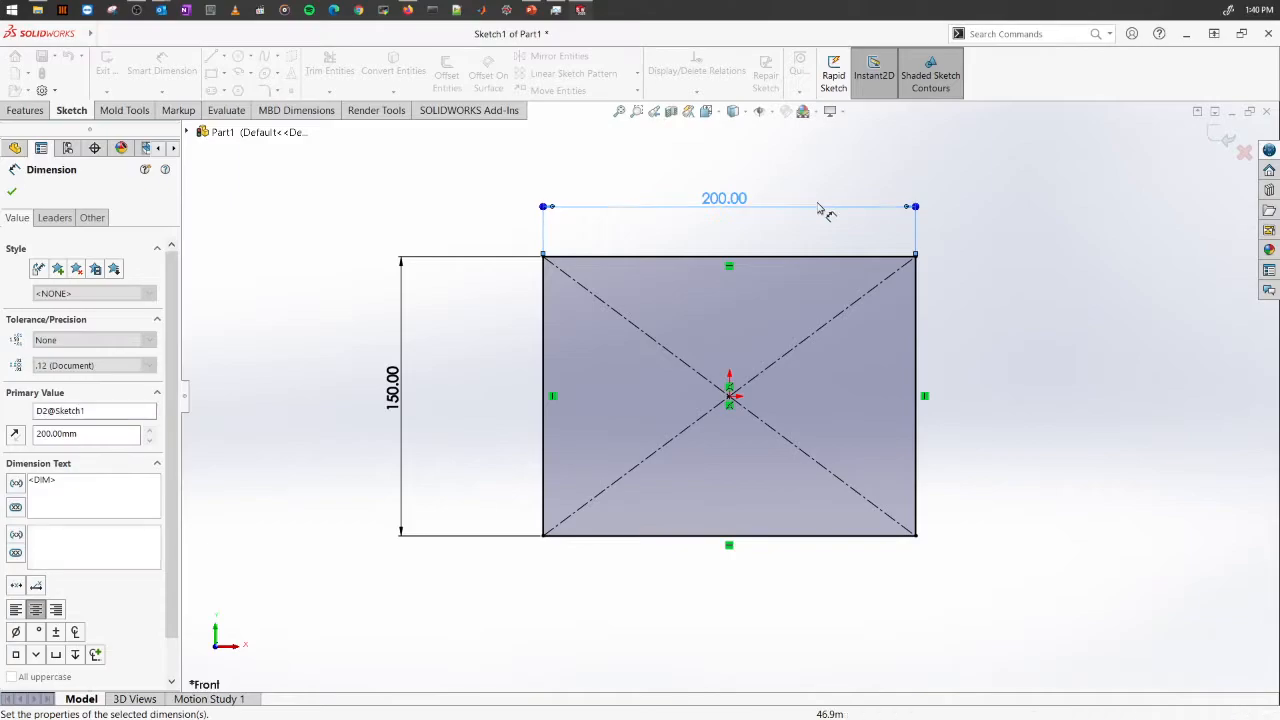
right_click(1000, 310)
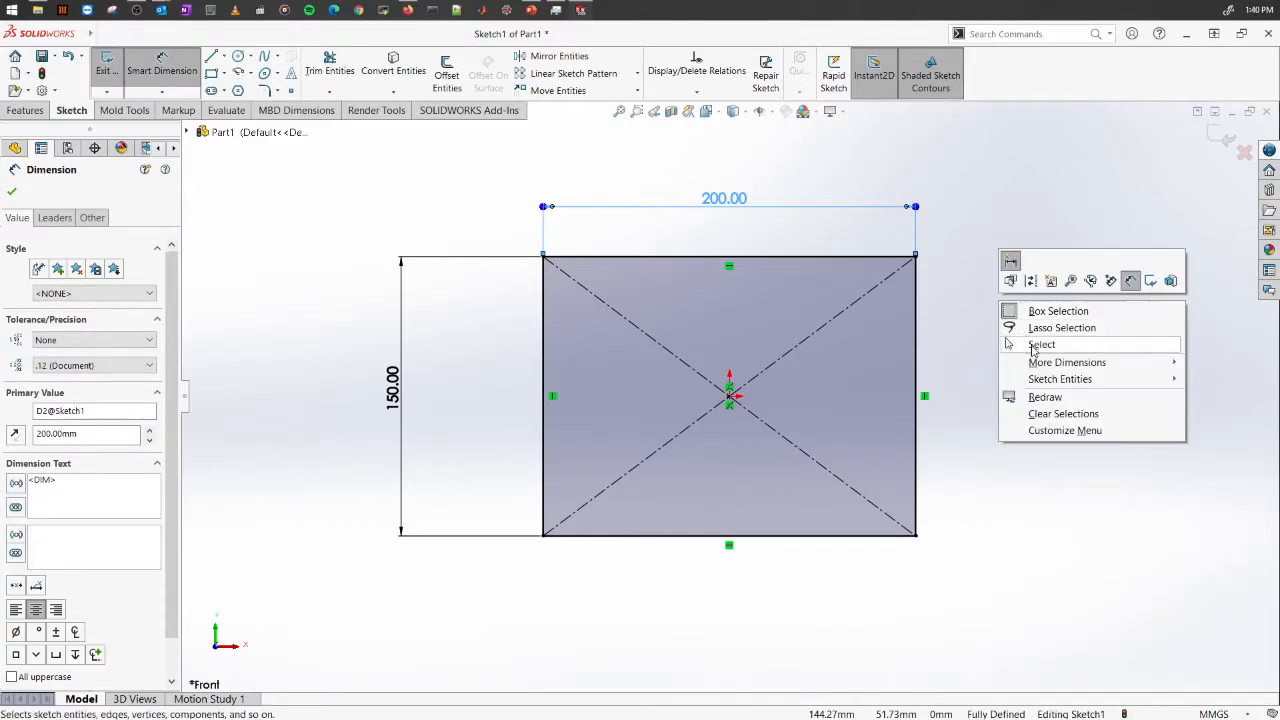
left_click(1035, 346)
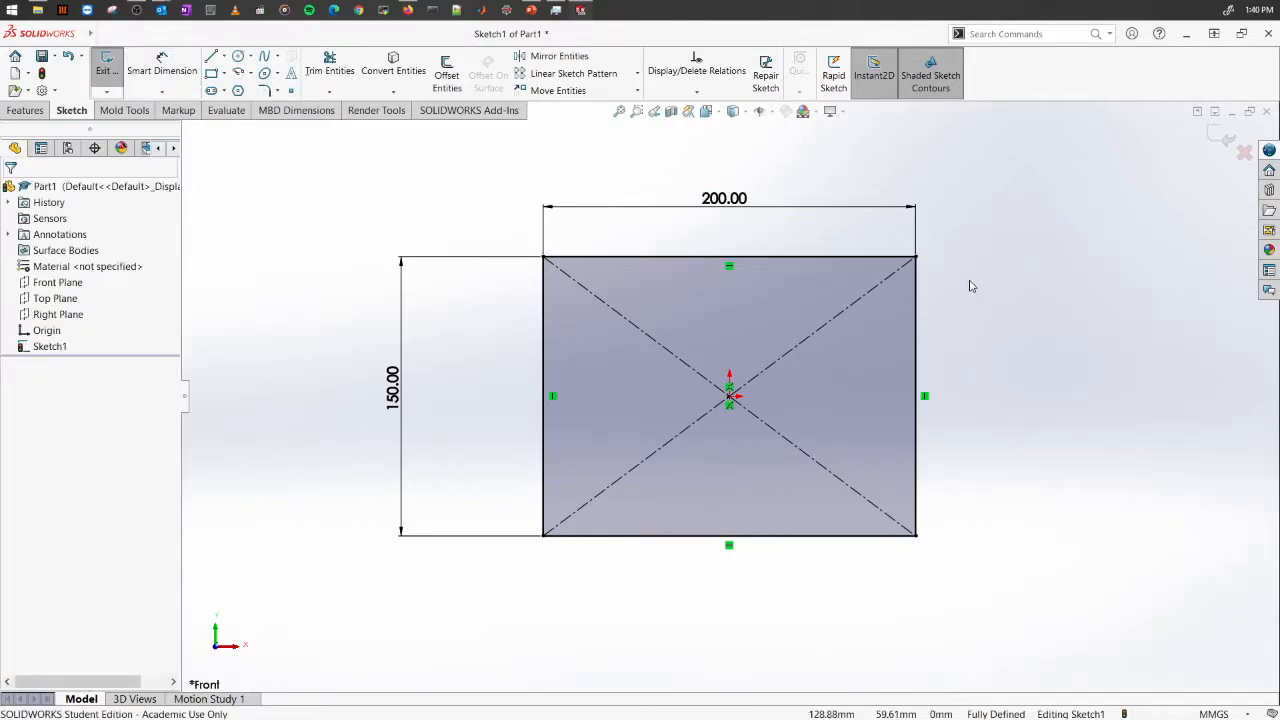
Step: Extrude the rectangle into a solid block with a blind depth of 50 mm
mouse_move(949, 251)
middle_mouse_down()
mouse_move(946, 543)
mouse_move(903, 583)
mouse_move(907, 605)
mouse_move(930, 570)
middle_mouse_up()
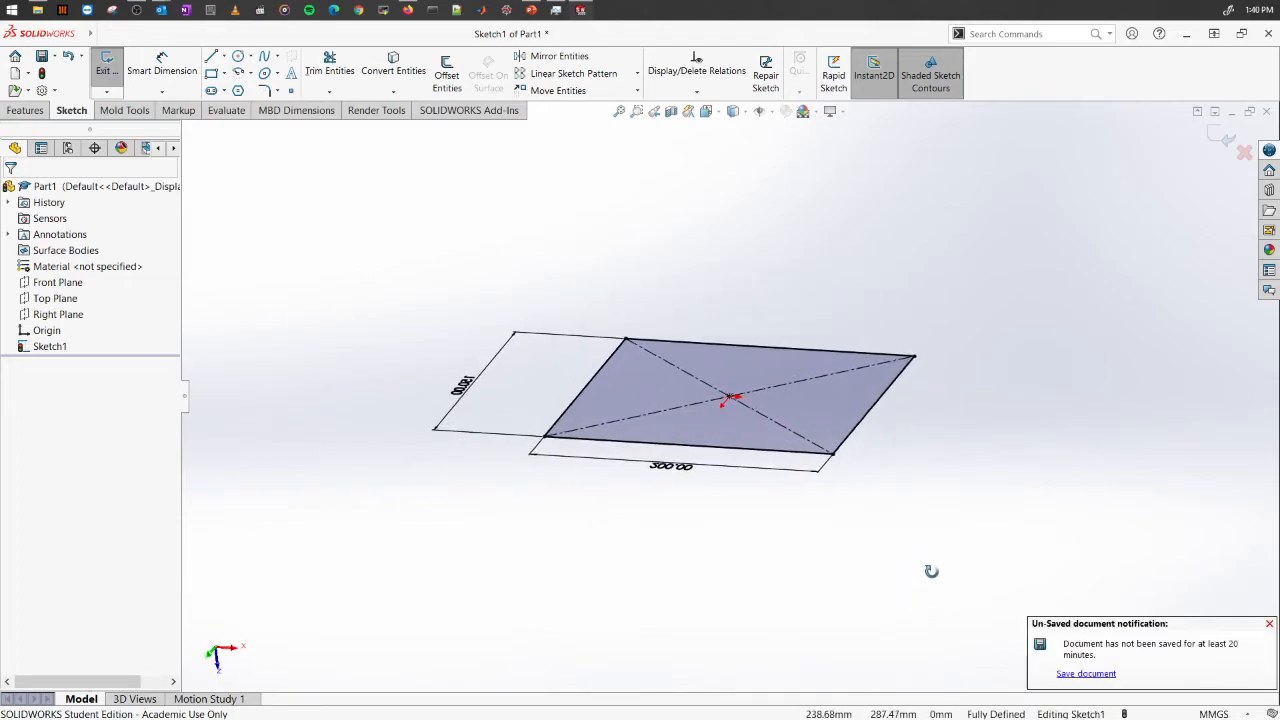
left_click(1268, 625)
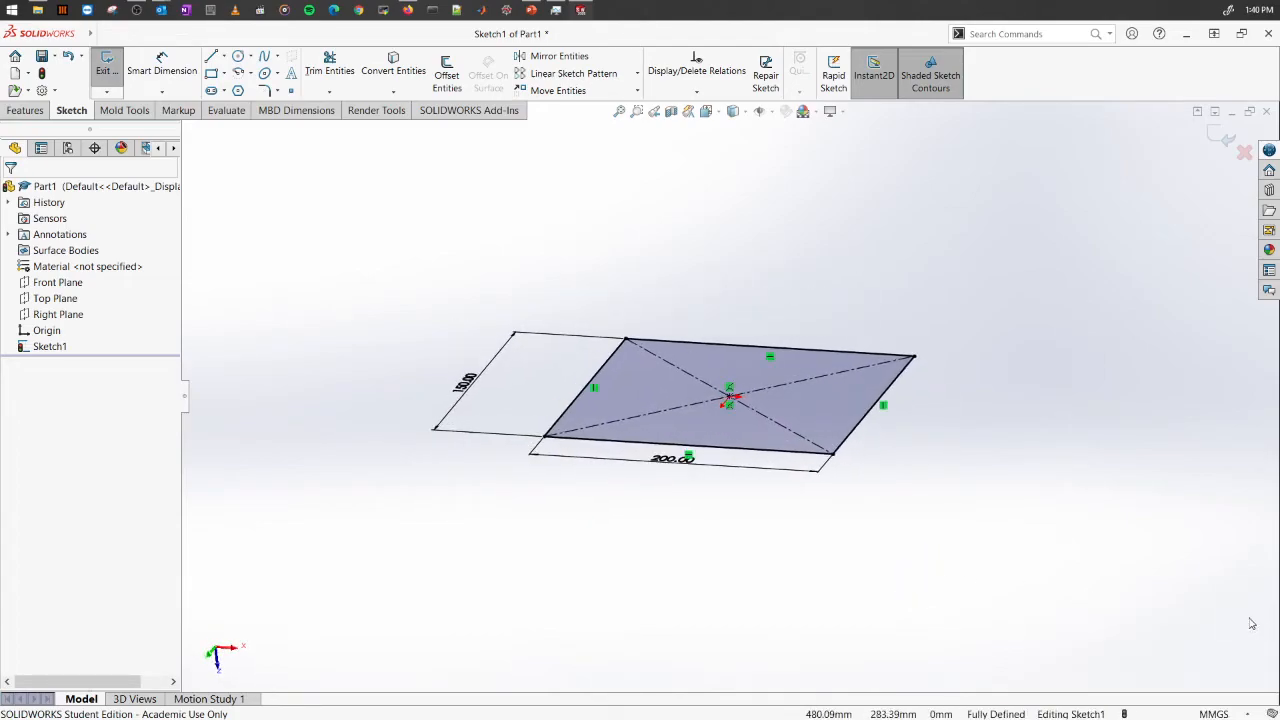
left_click(30, 110)
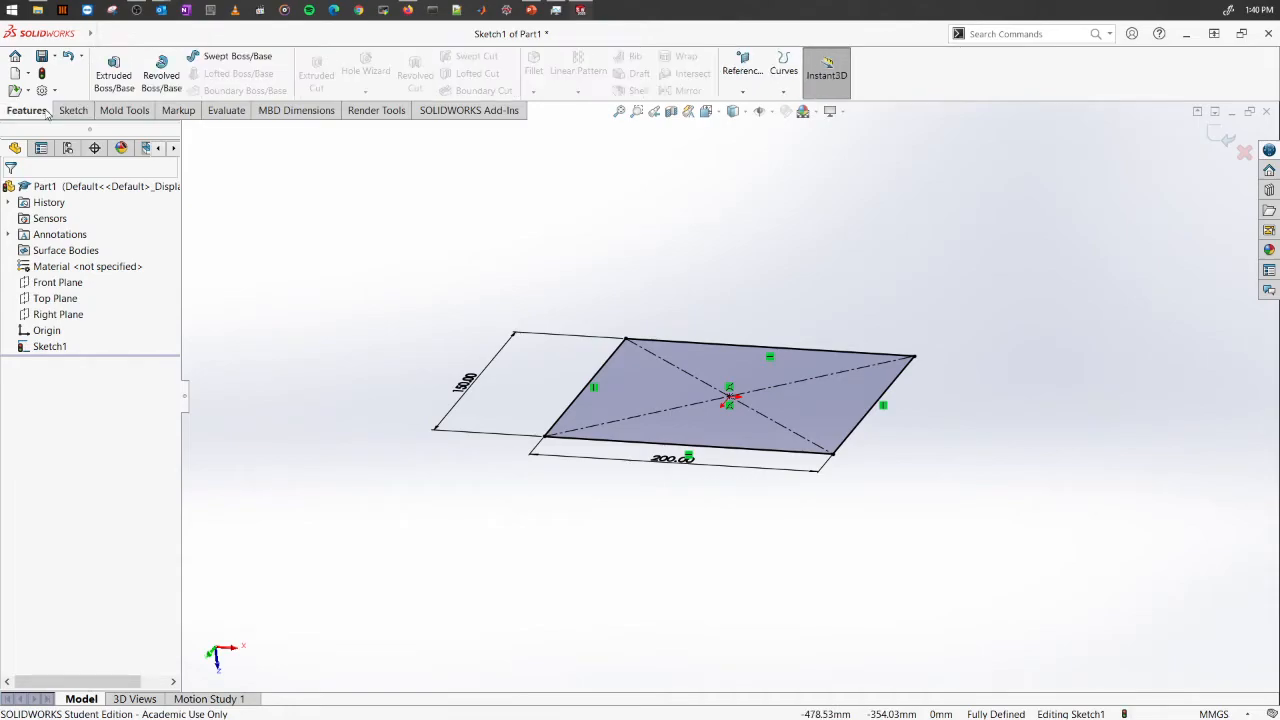
left_click(113, 76)
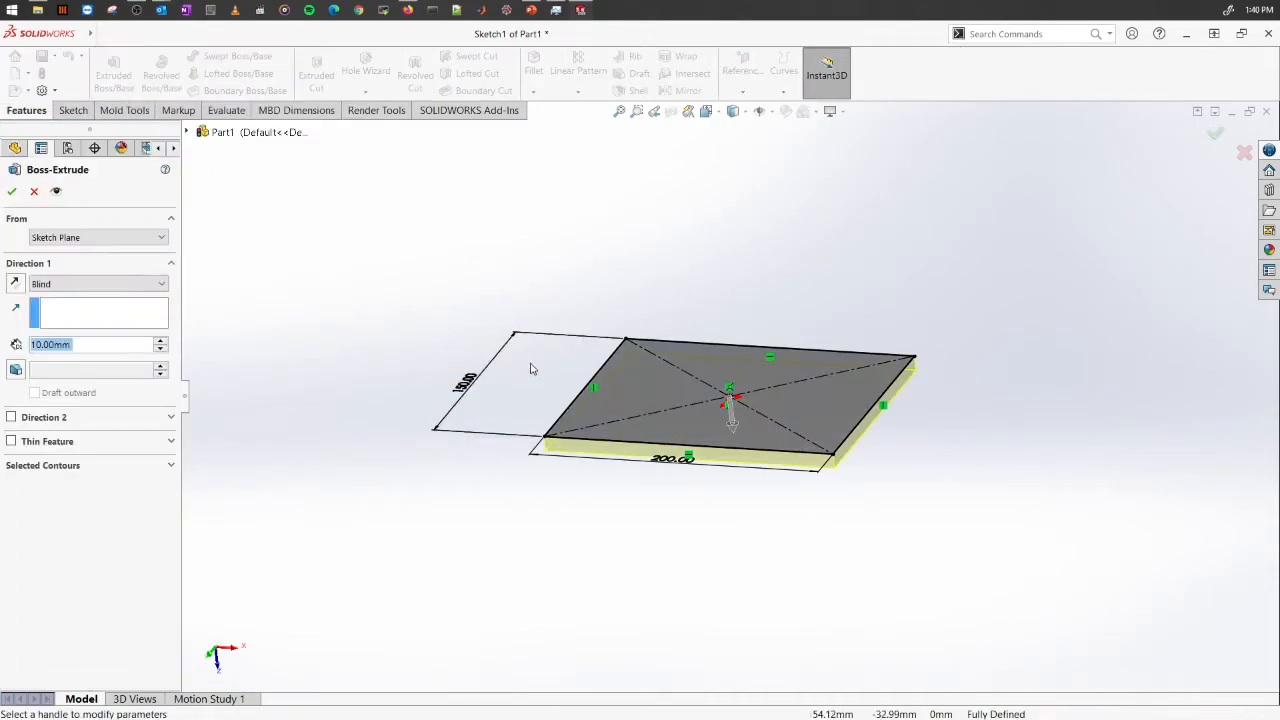
middle_click_drag(671, 480, 239, 404)
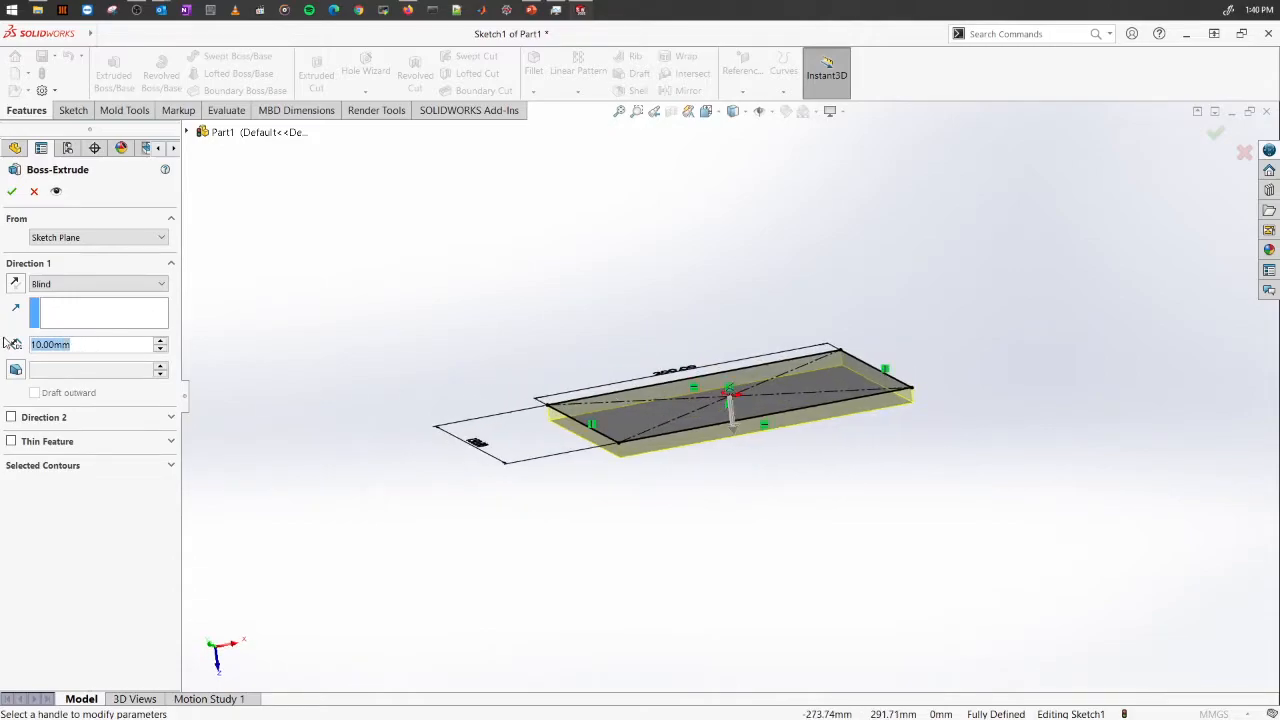
type("20")
key("Return")
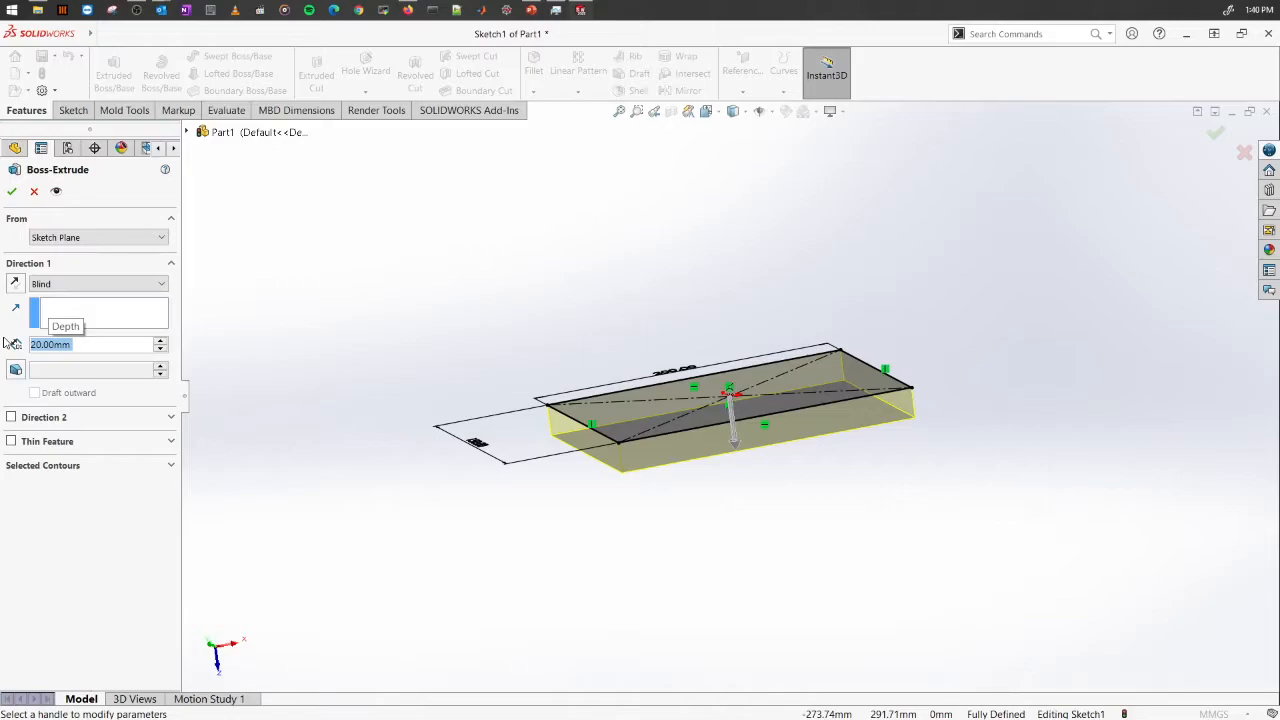
type("30")
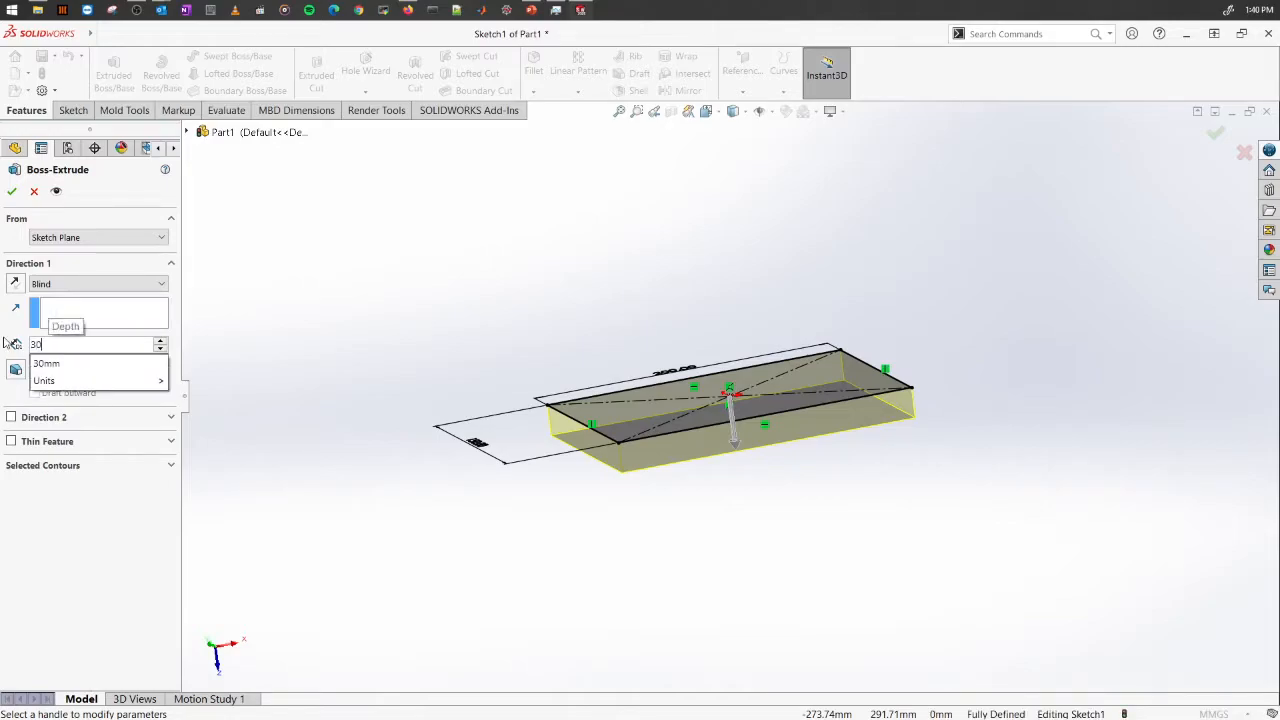
key("Return")
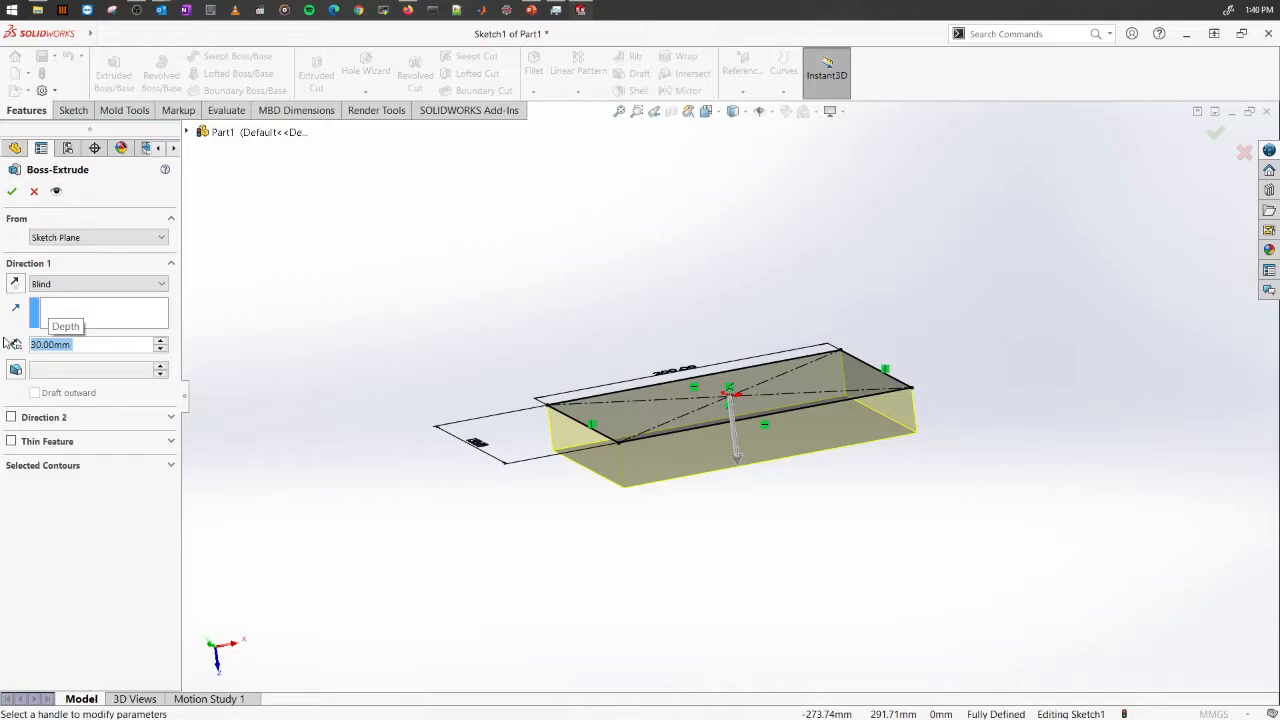
type("50")
key("Return")
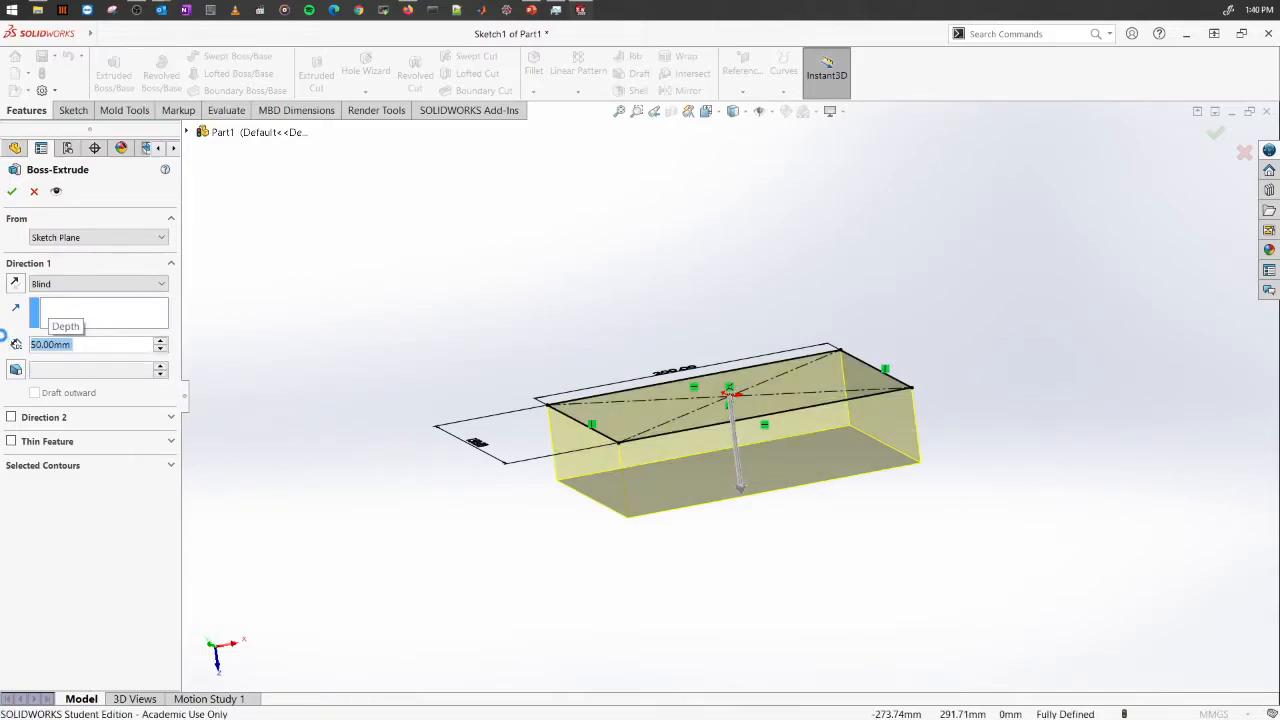
key("Return")
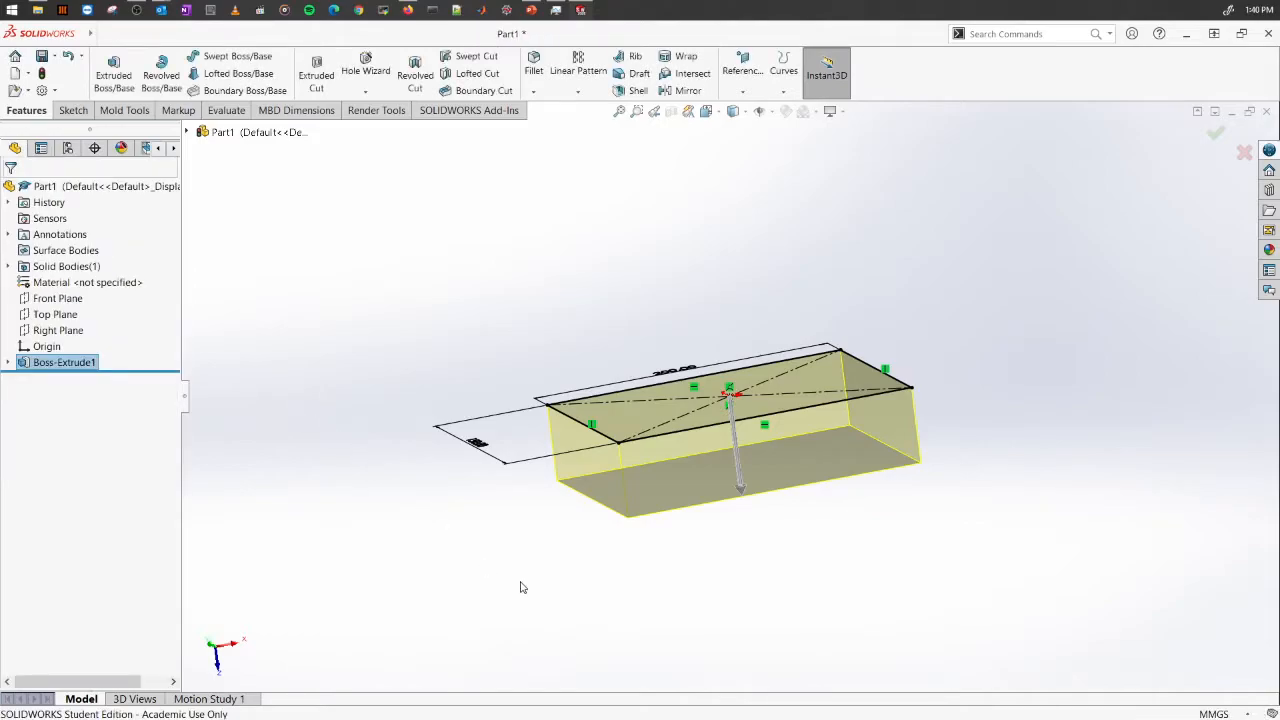
Step: Shell the block to a 5 mm wall thickness, removing the large face that lies on the Front Plane
middle_click_drag(644, 607, 626, 423)
left_click(57, 299)
middle_click_drag(390, 360, 434, 564)
middle_click_drag(424, 407, 598, 447)
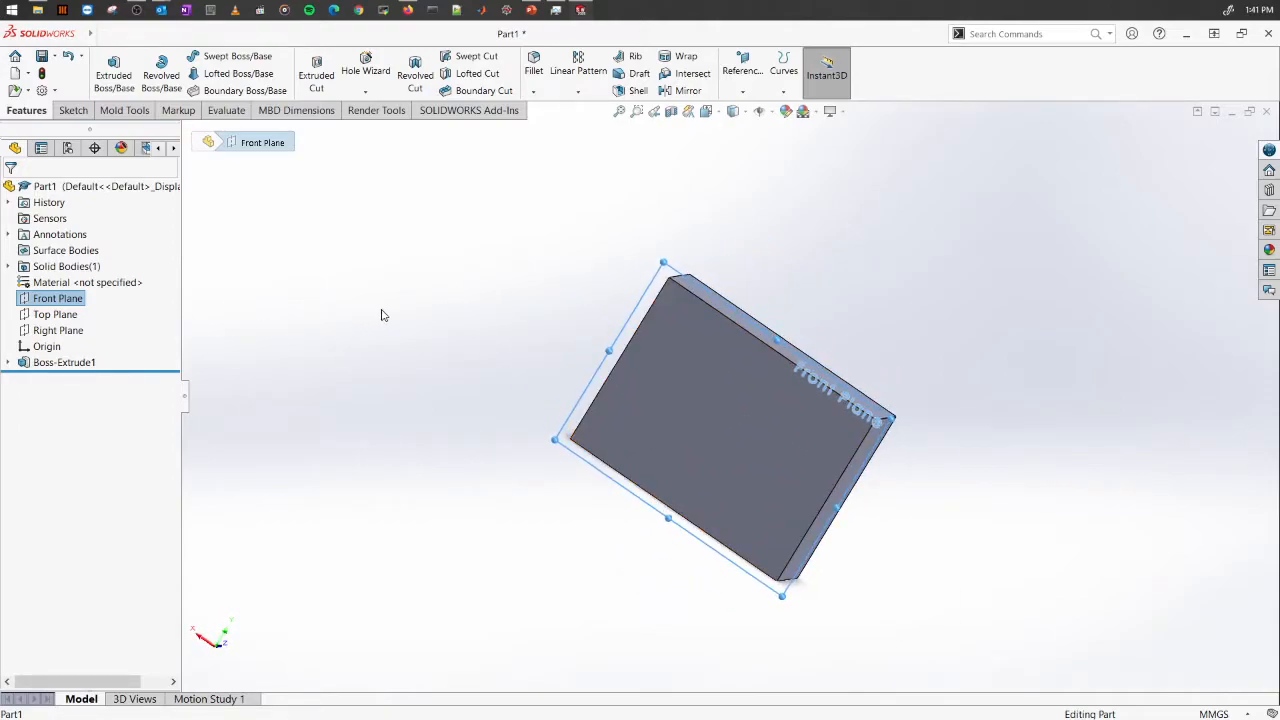
left_click(505, 267)
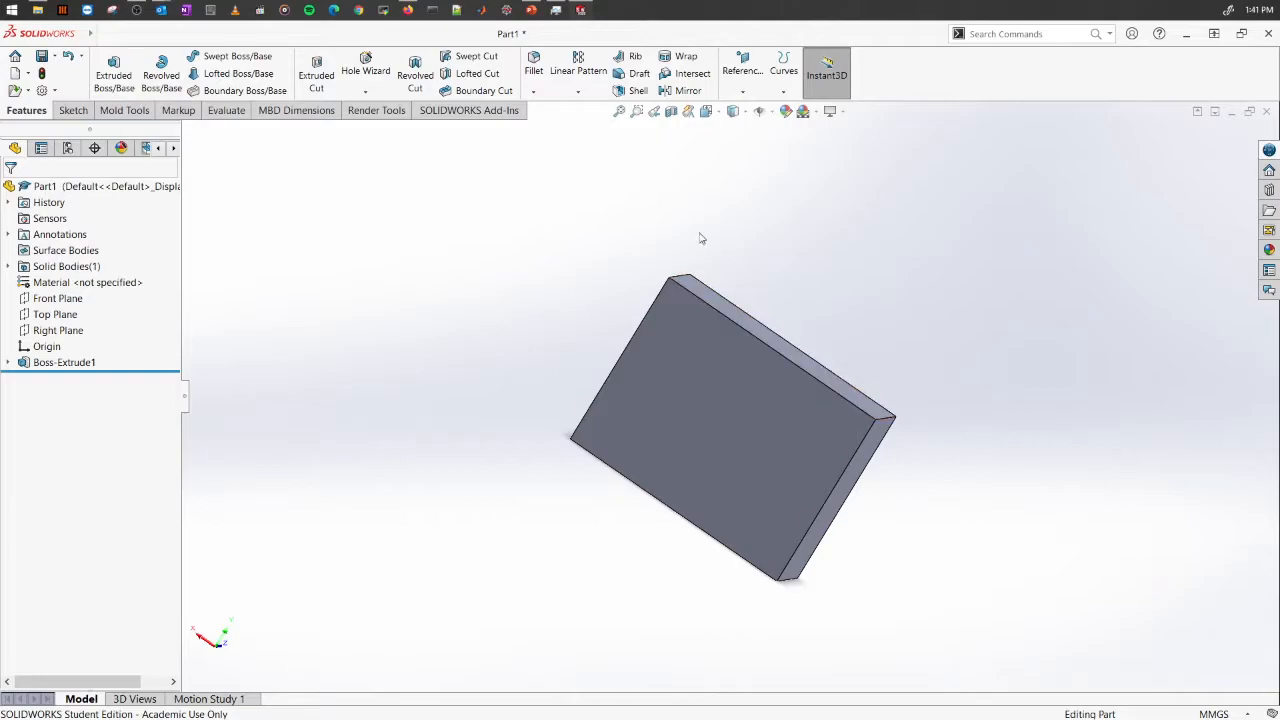
left_click(633, 91)
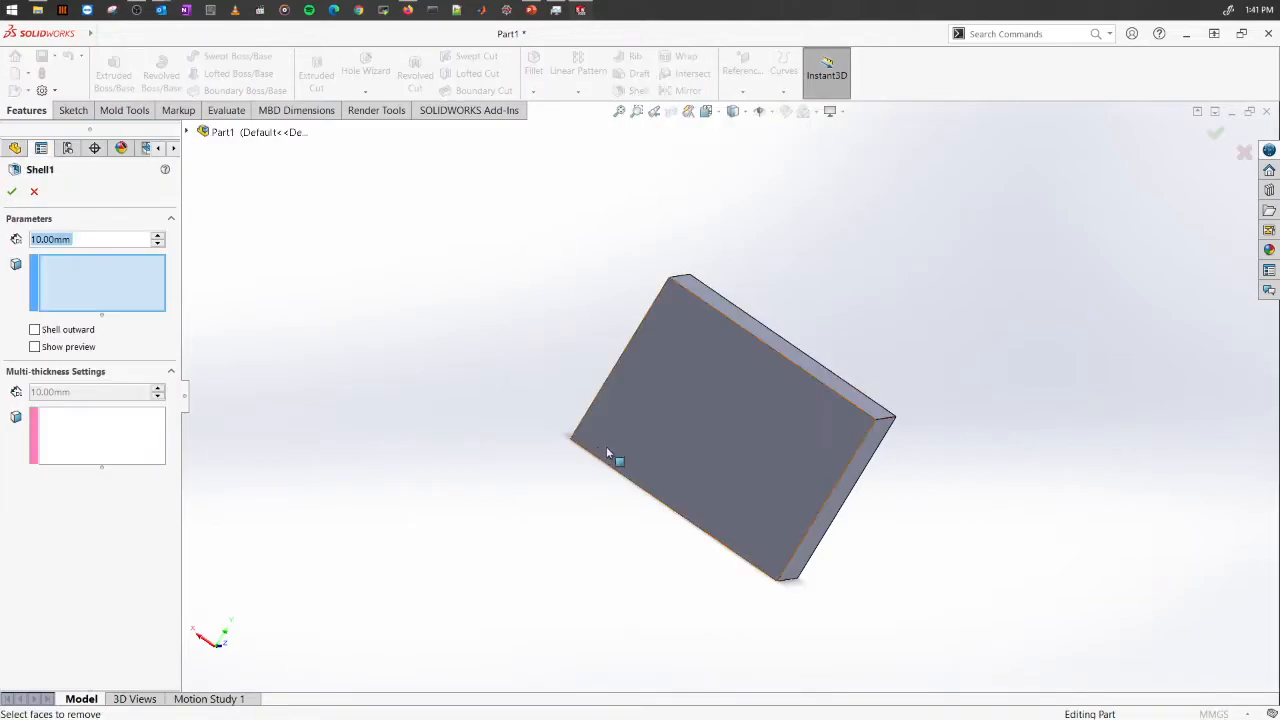
left_click(714, 423)
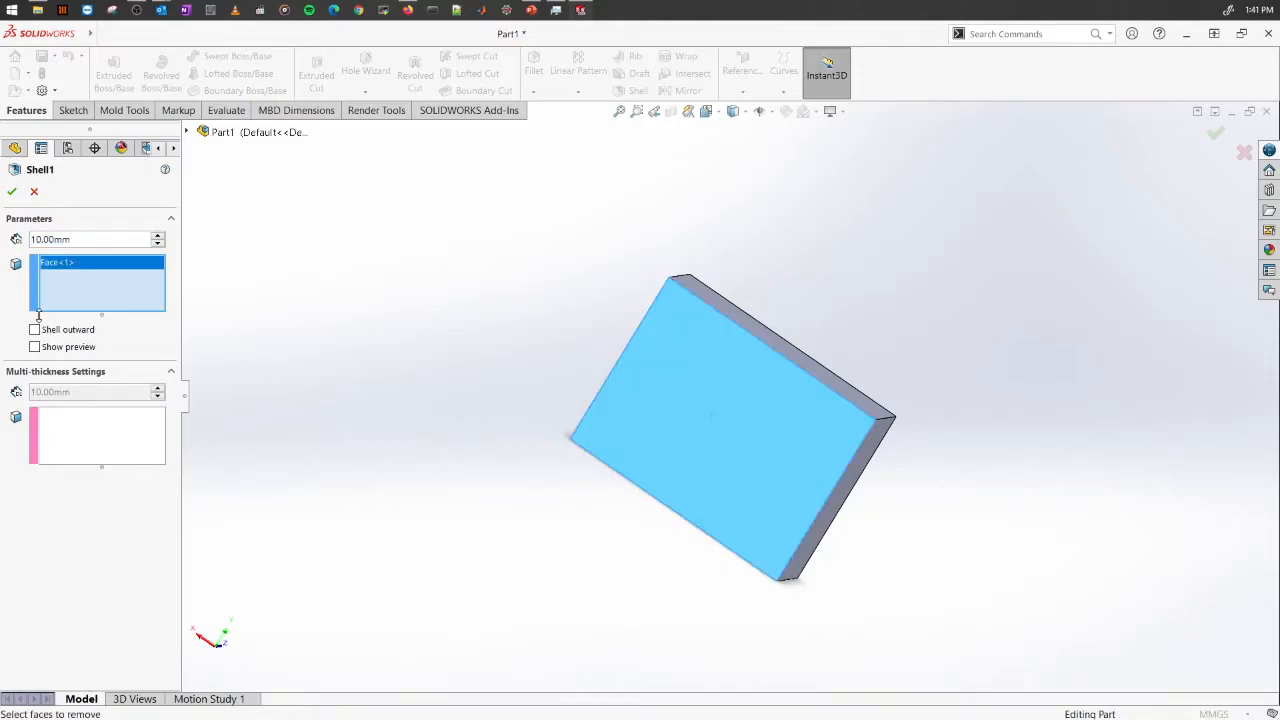
left_click(36, 347)
type("2")
key("Return")
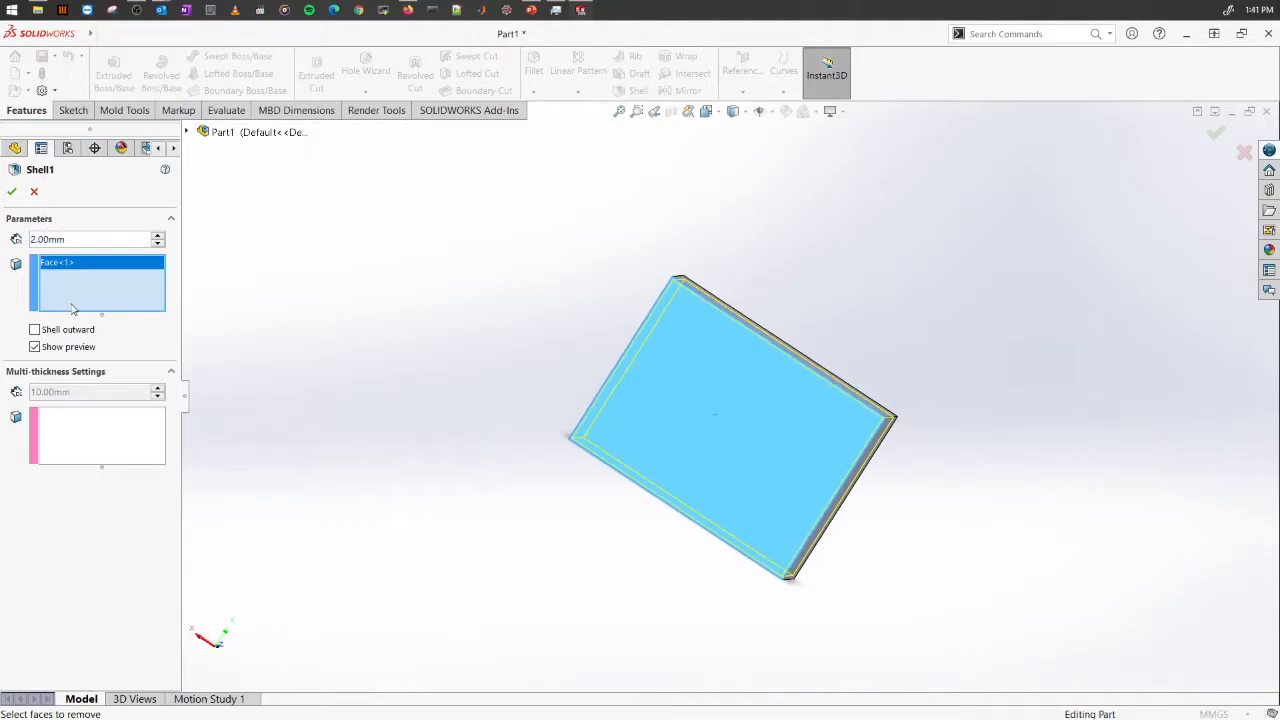
type("5")
key("Return")
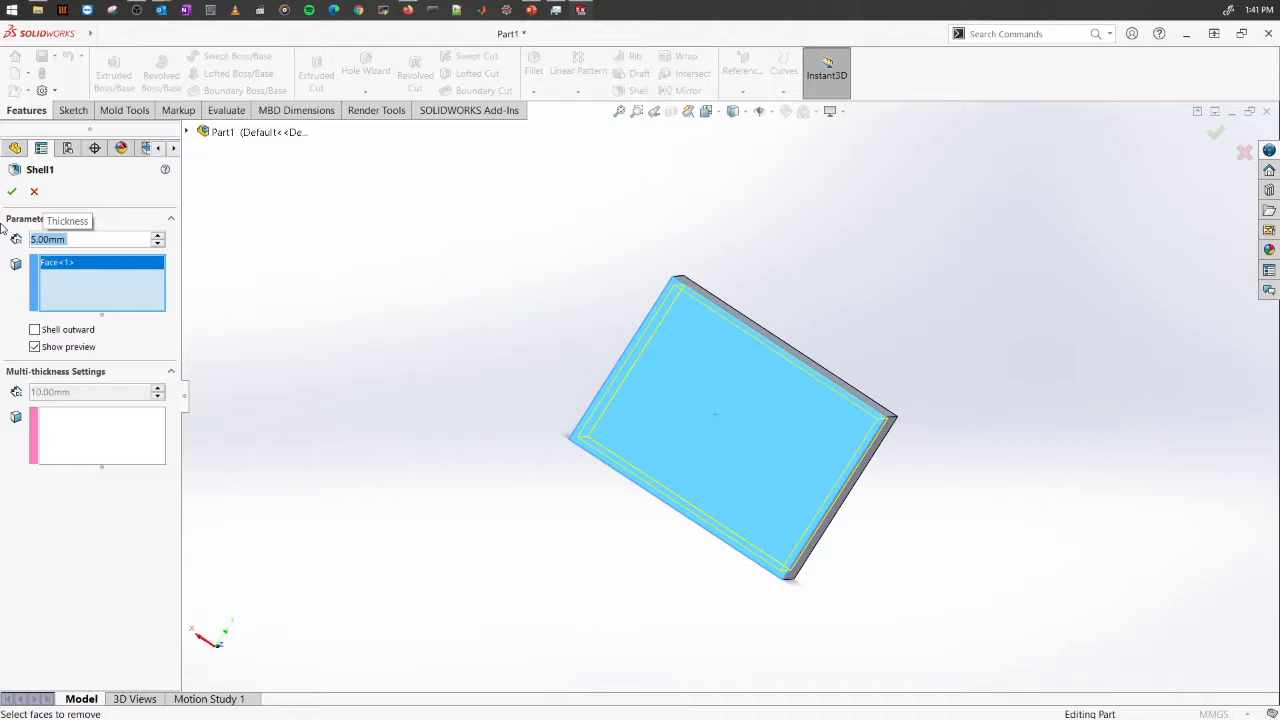
key("Return")
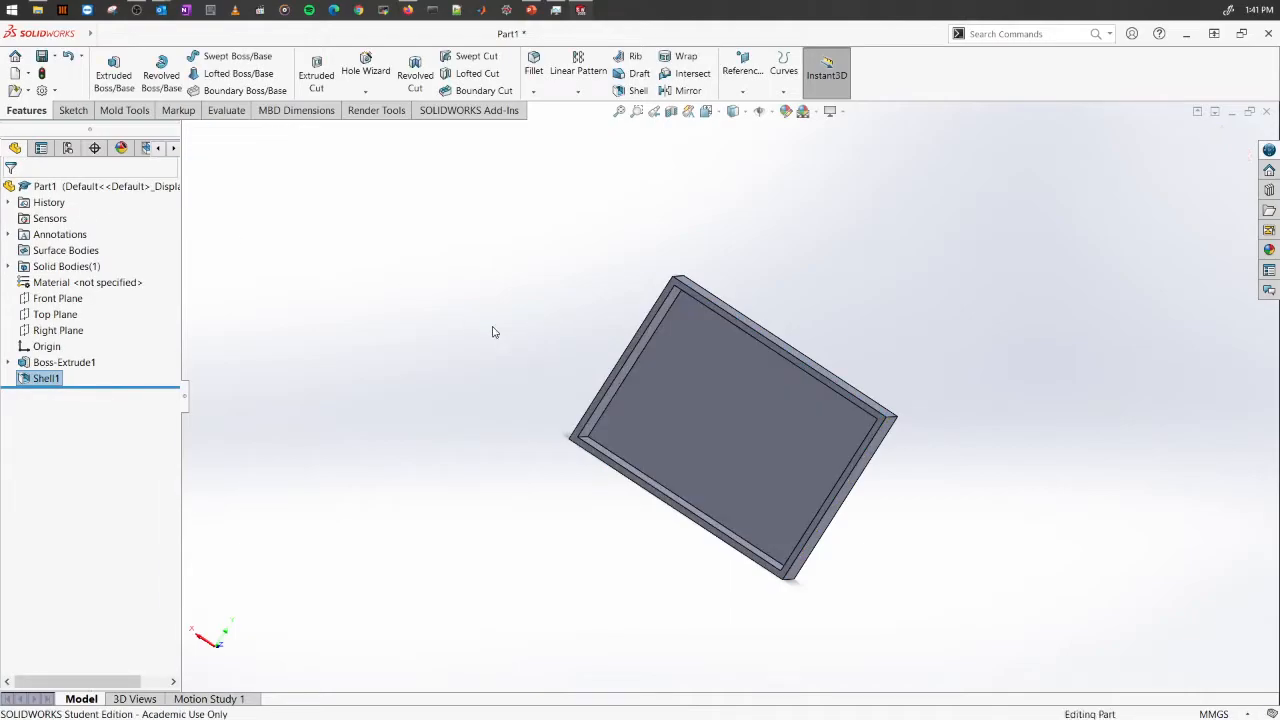
Step: Open a new sketch on the Right Plane and orient the view normal to it
middle_click_drag(493, 323, 626, 551)
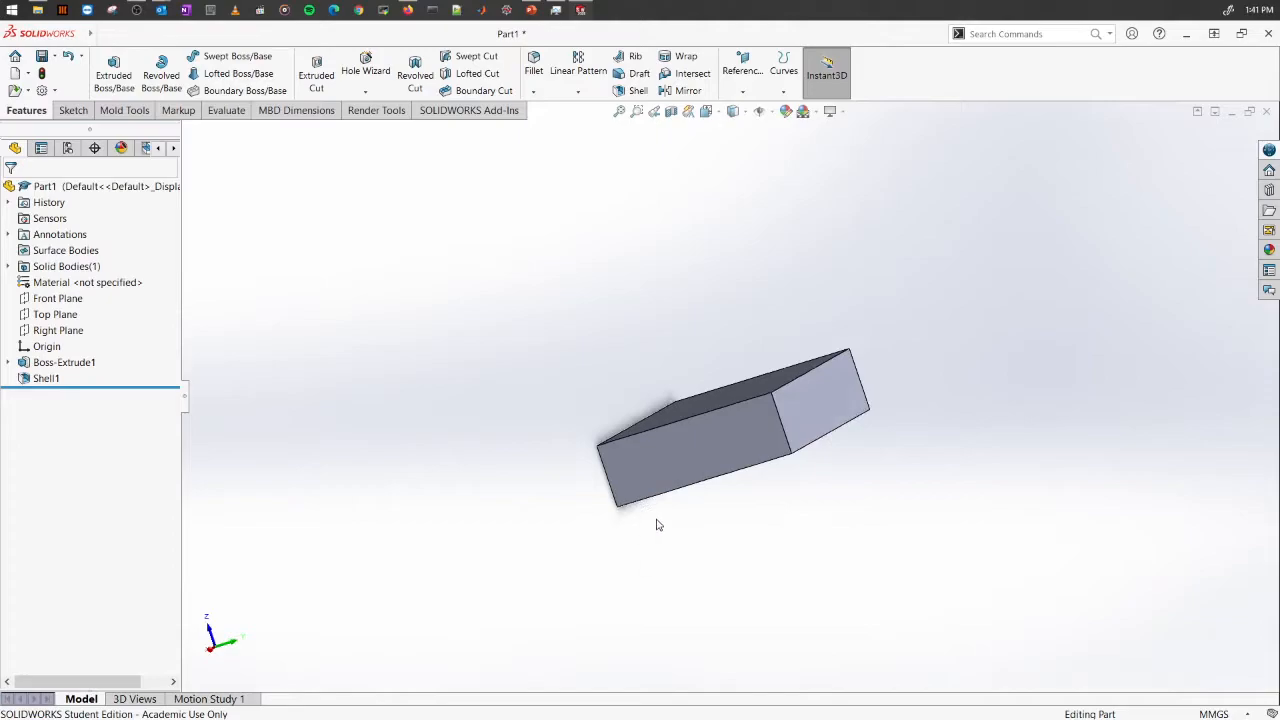
middle_click_drag(762, 446, 745, 400)
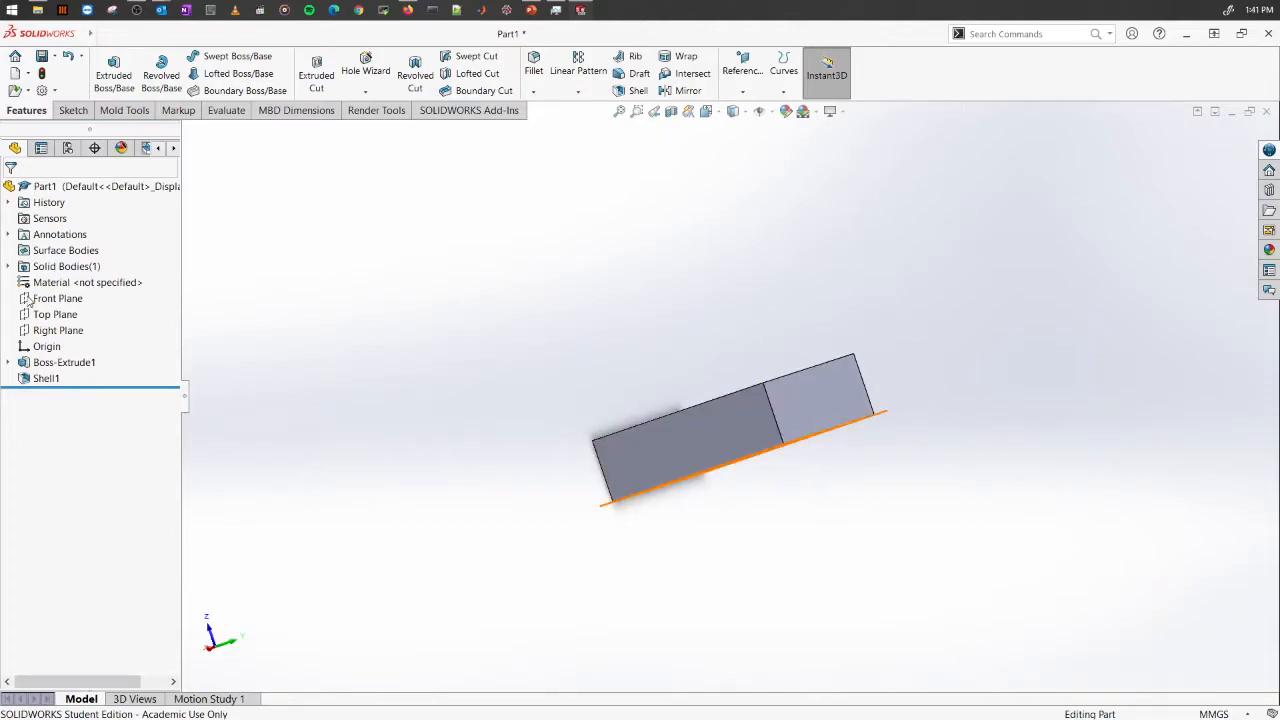
left_click(55, 314)
key("ctrl+7")
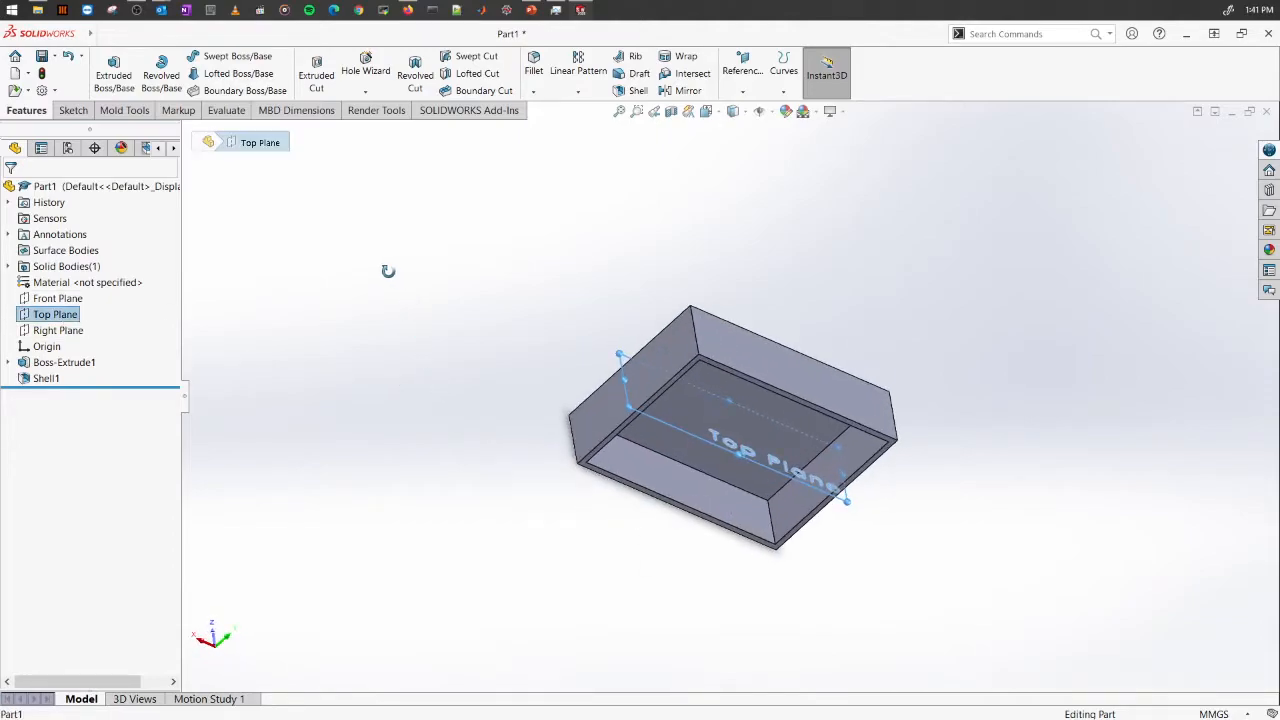
left_click(55, 331)
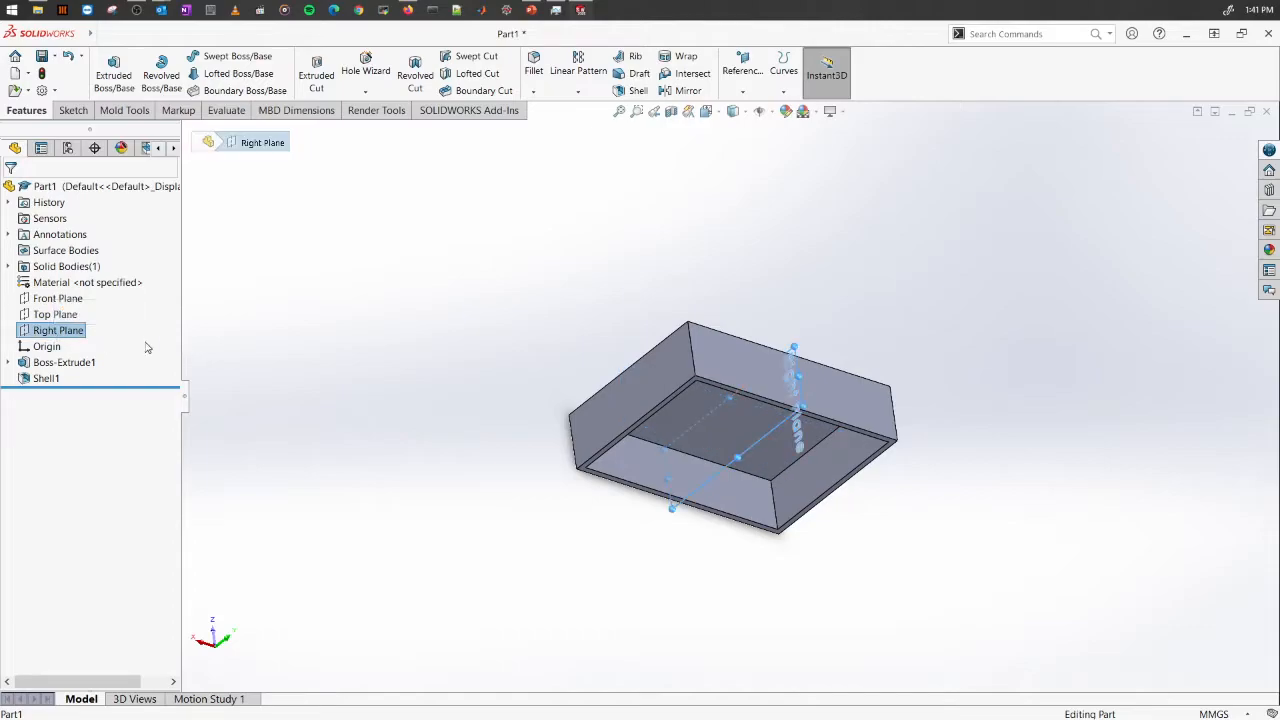
right_click(76, 337)
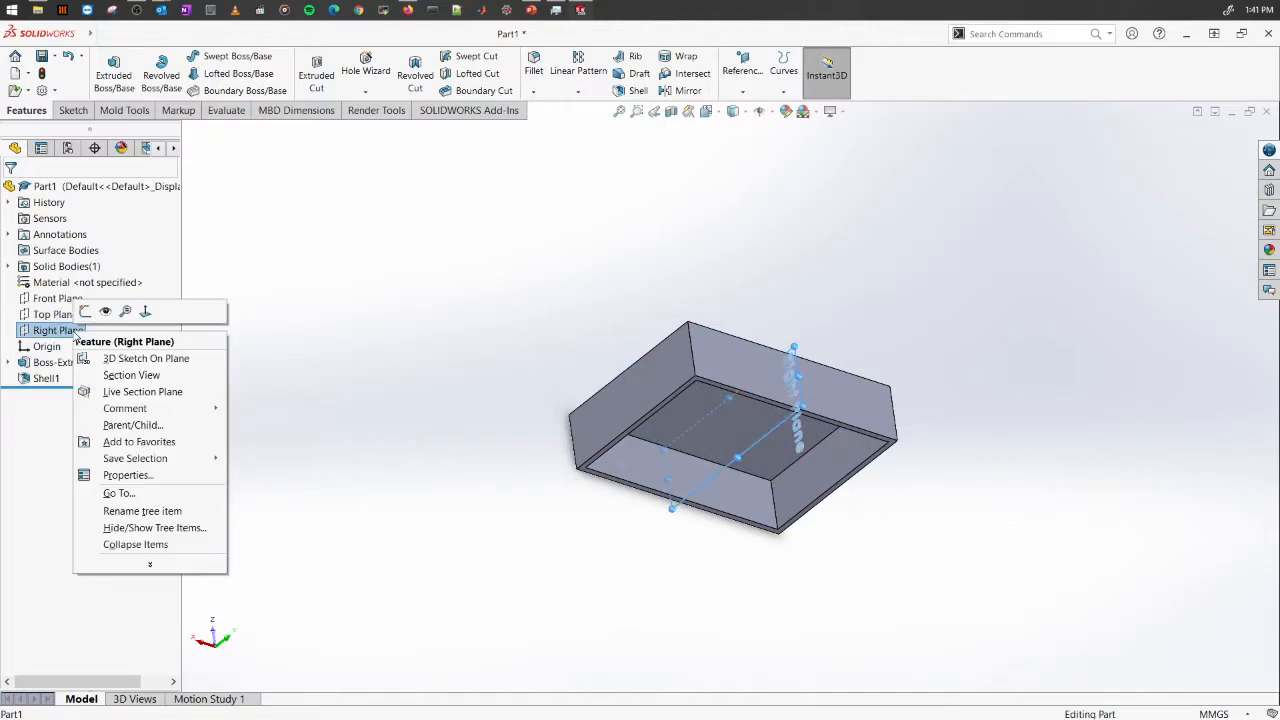
left_click(84, 312)
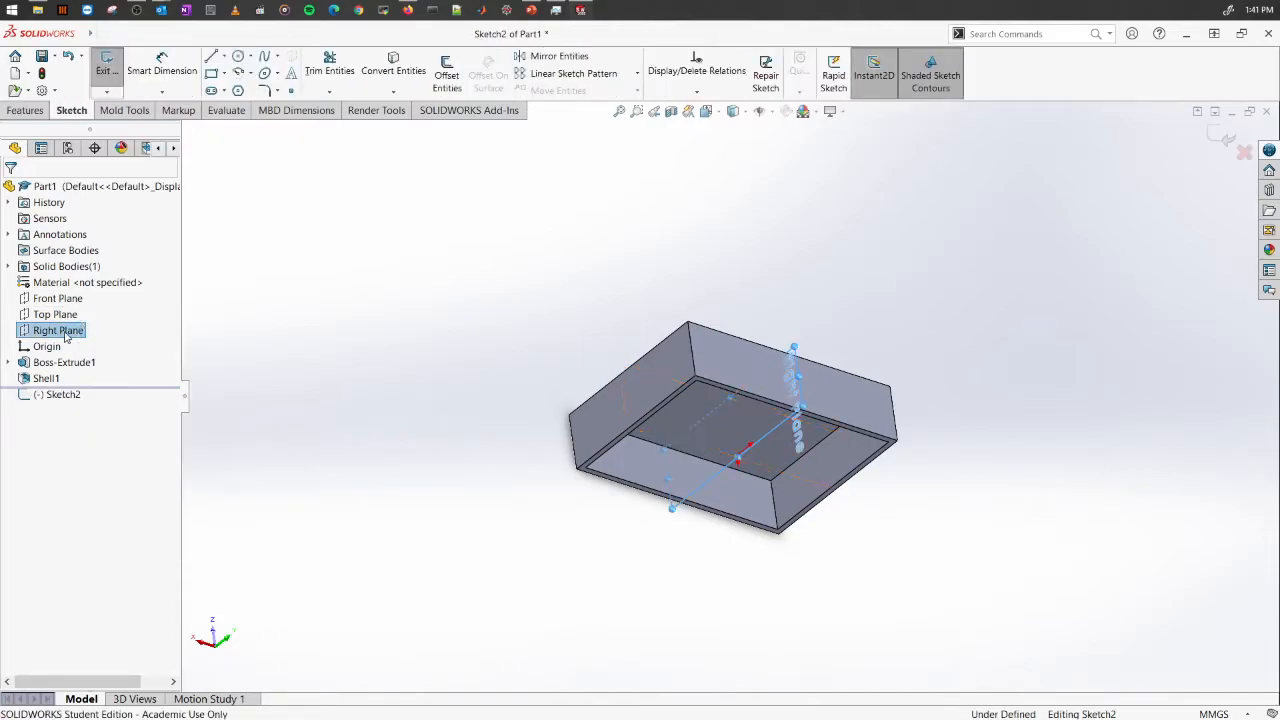
right_click(66, 331)
left_click(133, 316)
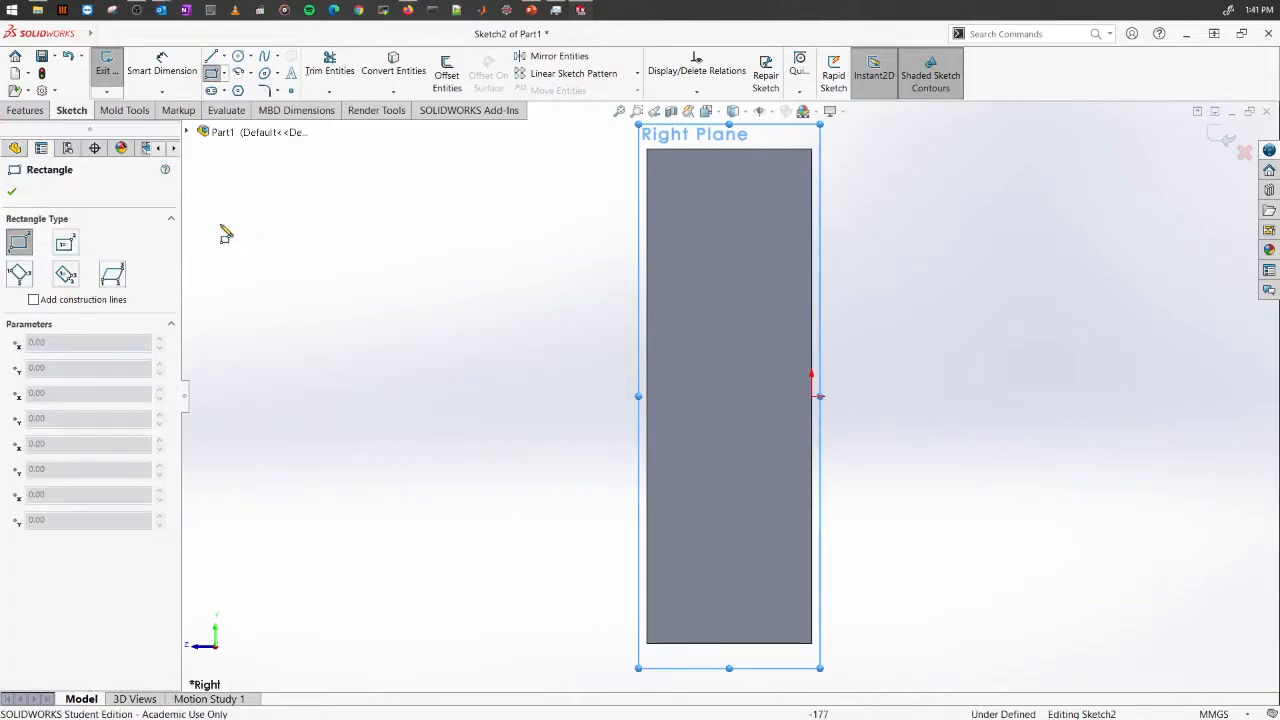
Step: Sketch a 50 mm horizontal centerline from the origin to the opposite long edge of the box's side profile
left_click(64, 245)
left_click(224, 56)
left_click(229, 89)
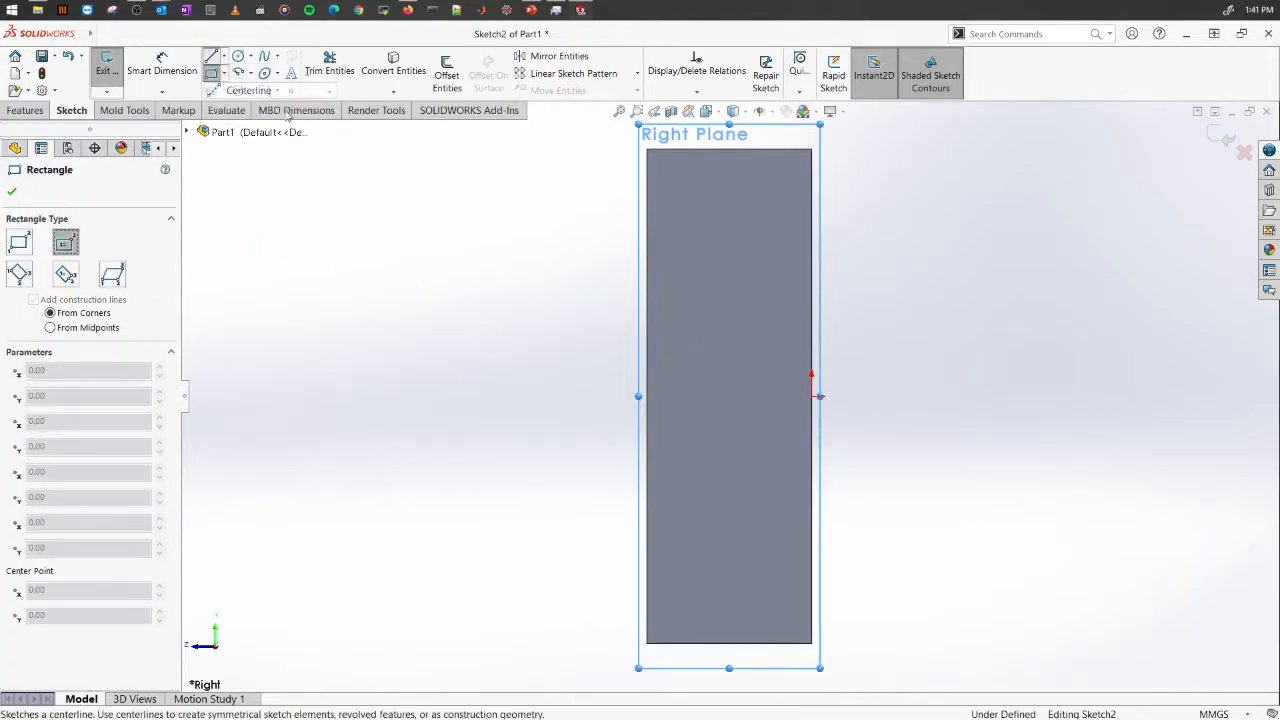
left_click(815, 398)
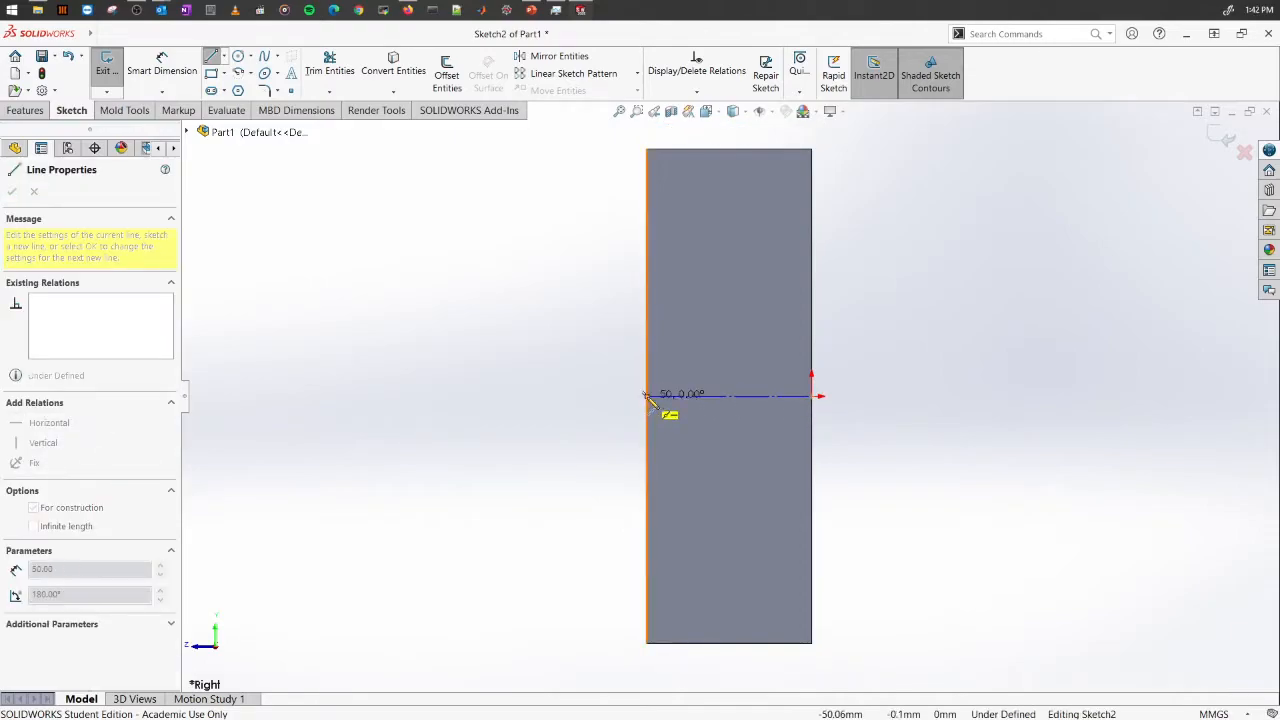
left_click(647, 397)
right_click(541, 335)
left_click(566, 352)
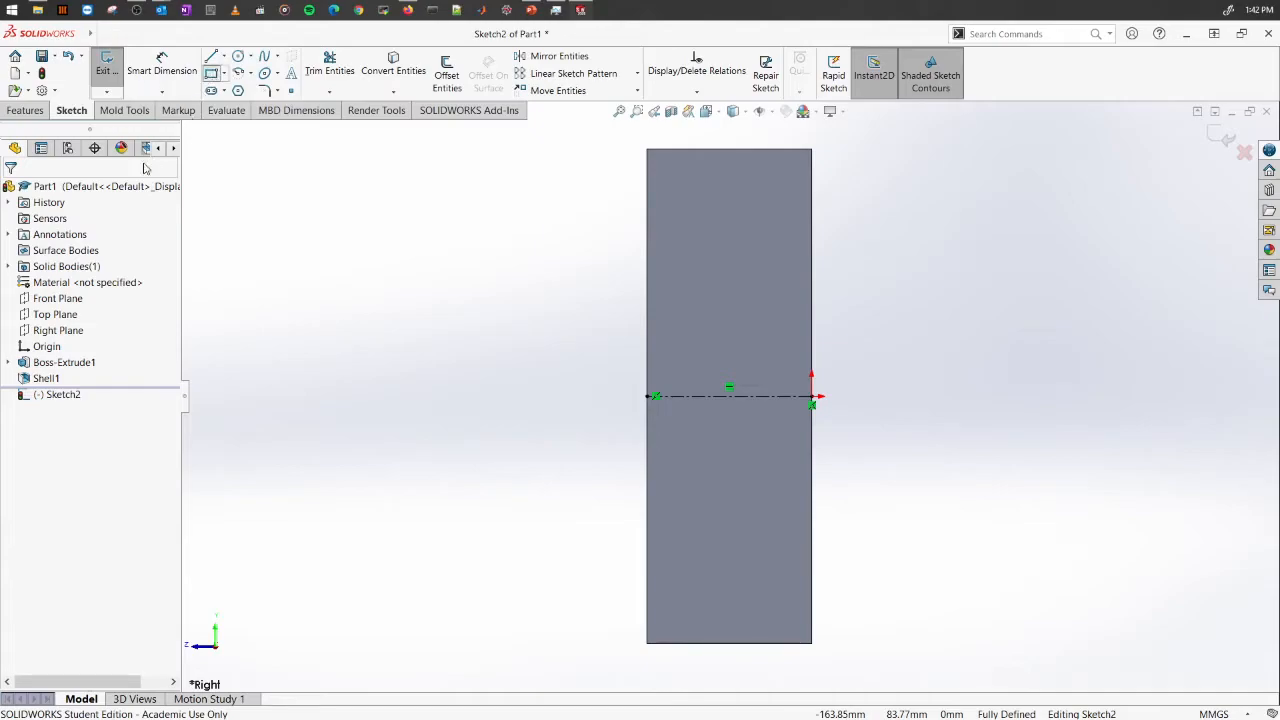
Step: Sketch a center rectangle about 16 mm wide and 42 mm high, centred on the centerline near the origin
left_click(65, 245)
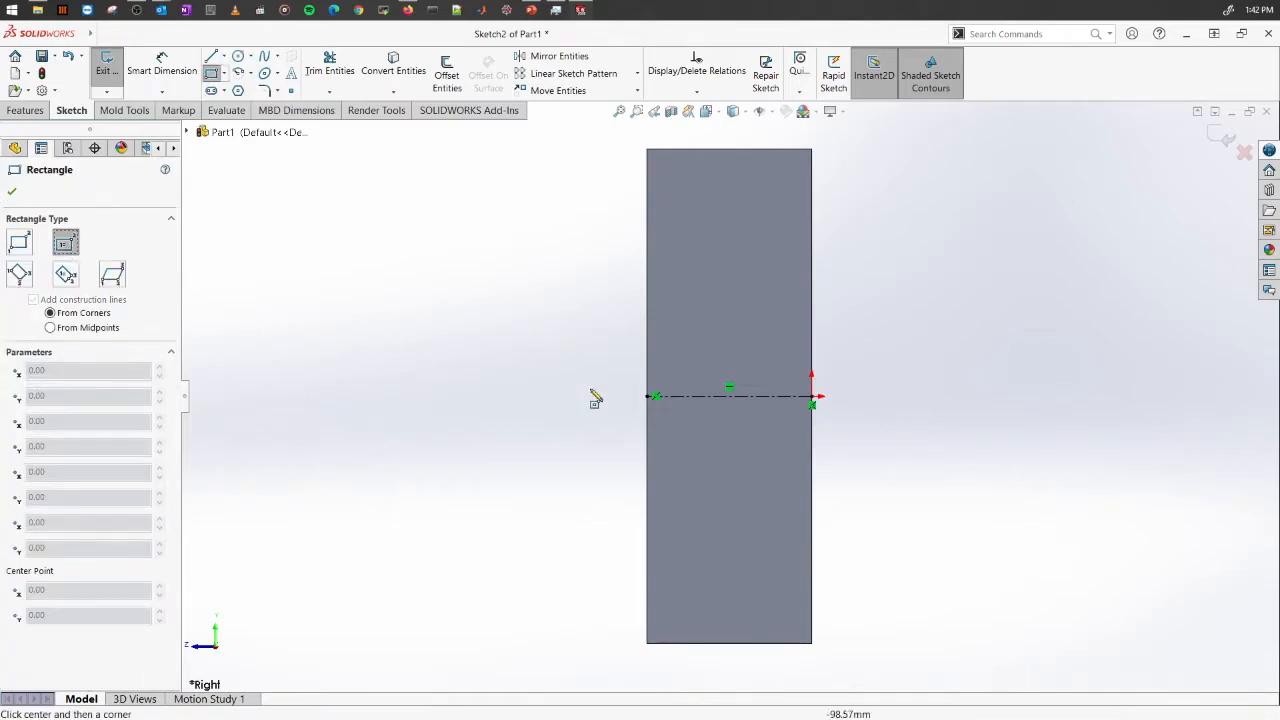
left_click(768, 397)
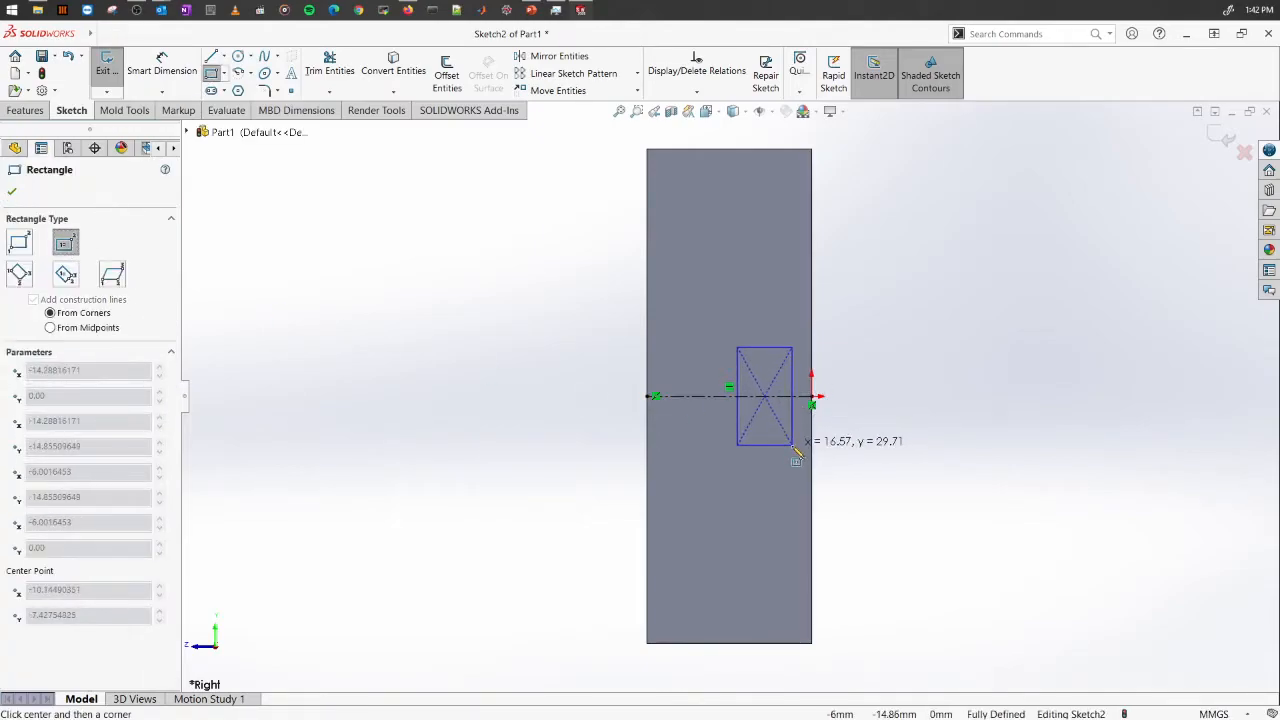
left_click(795, 477)
right_click(520, 329)
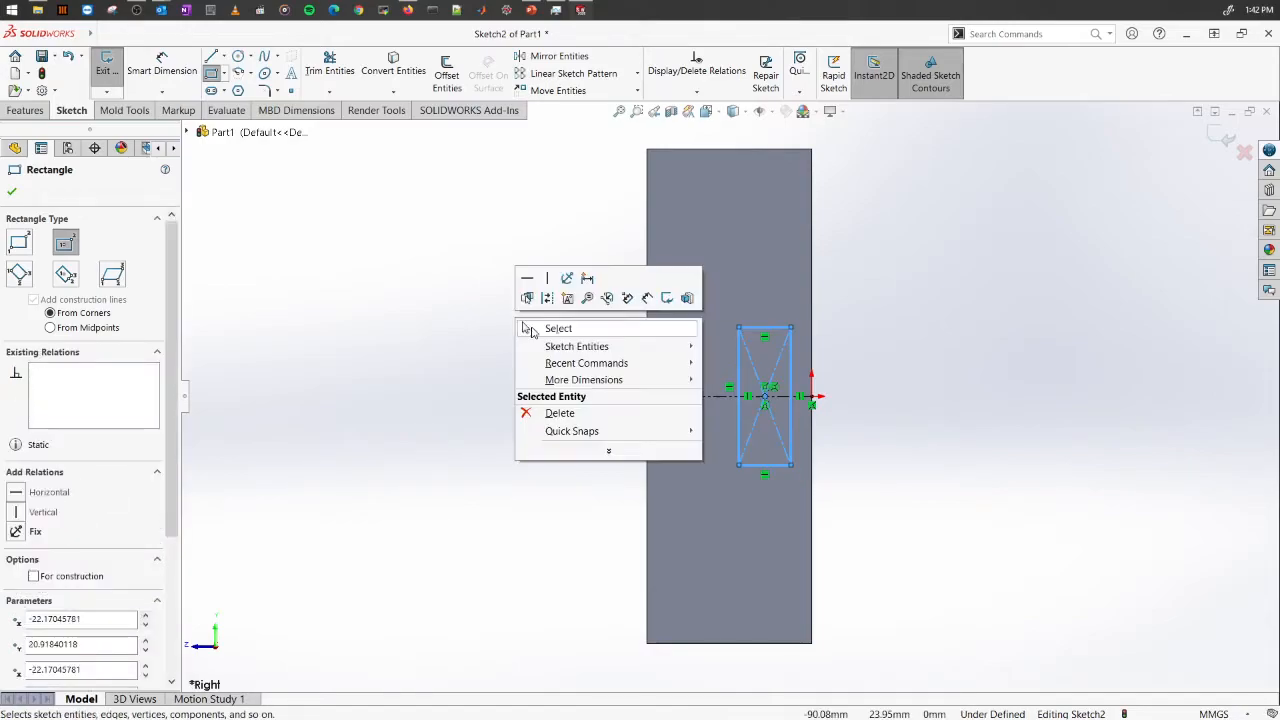
left_click(540, 331)
Step: Dimension the small rectangle 40 mm high and 15 mm wide
left_click(161, 64)
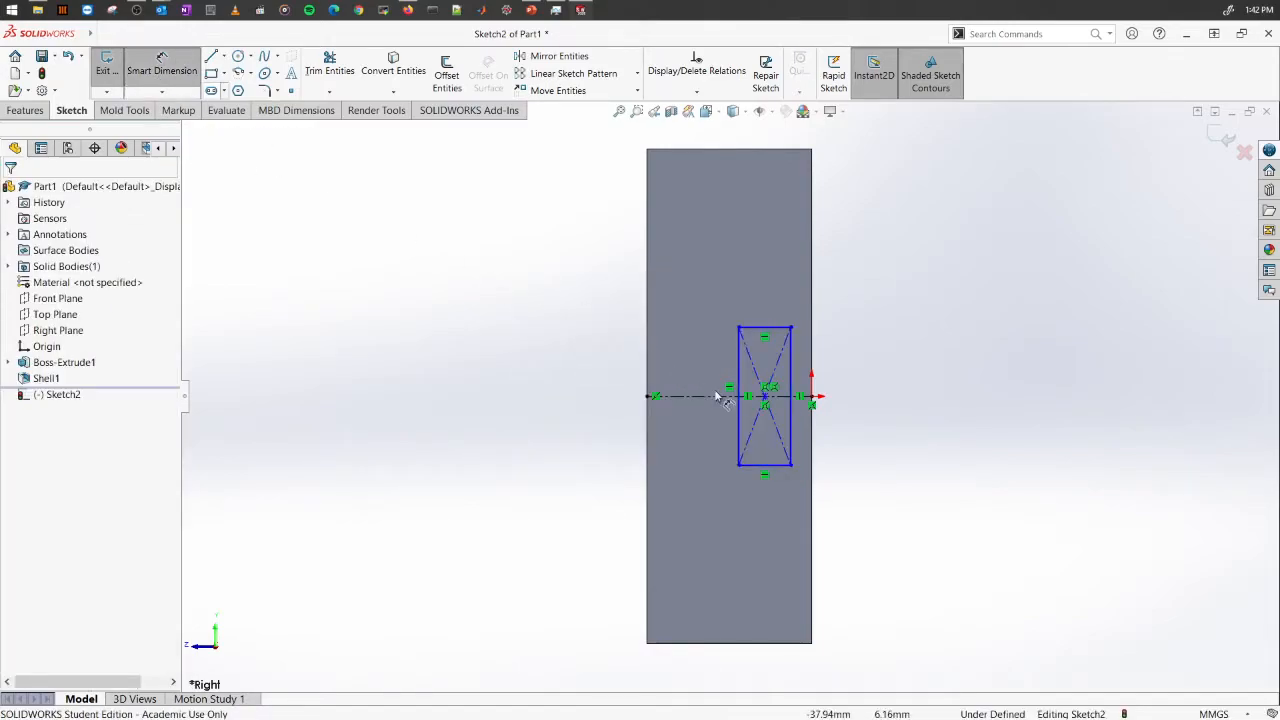
left_click(738, 423)
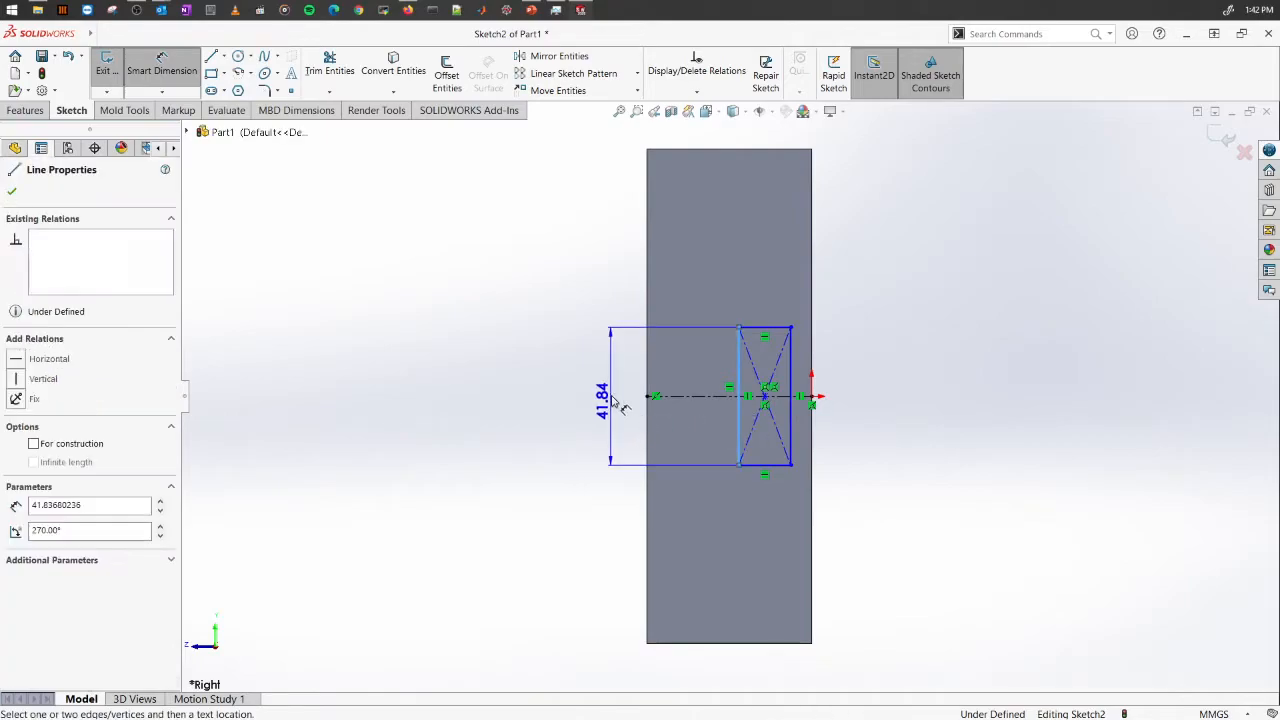
left_click(614, 402)
type("40")
key("Return")
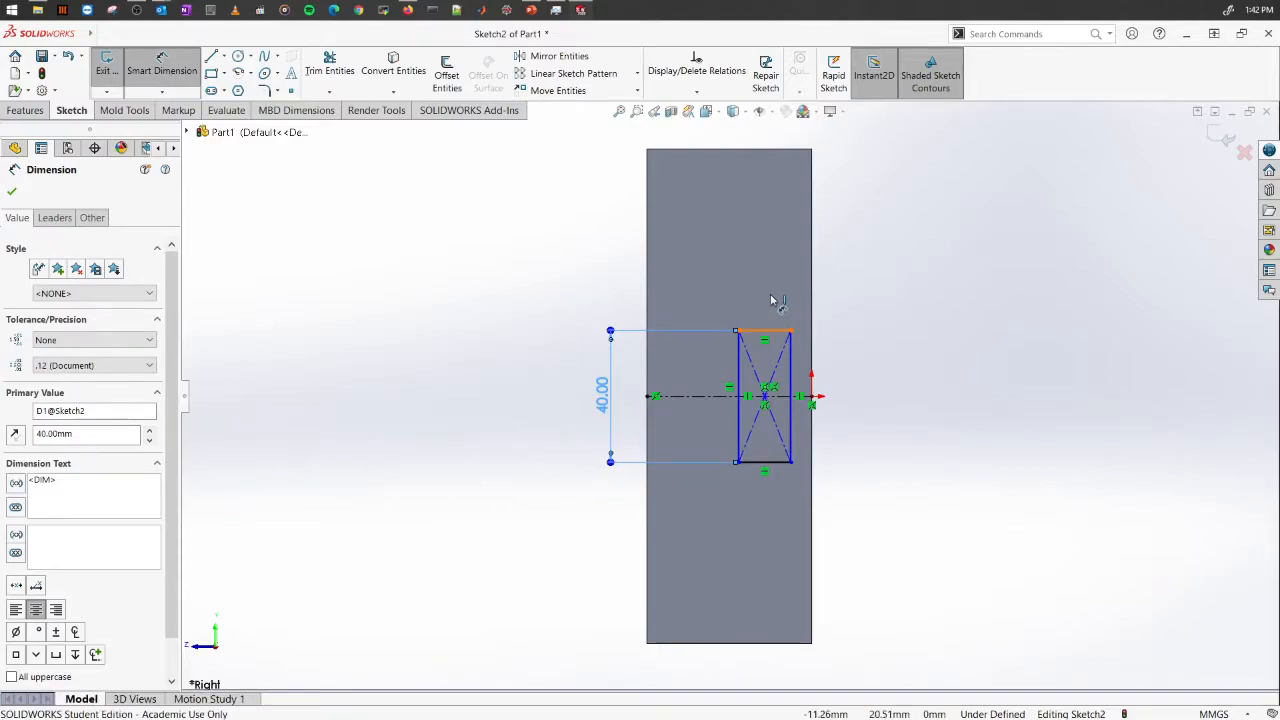
left_click(740, 330)
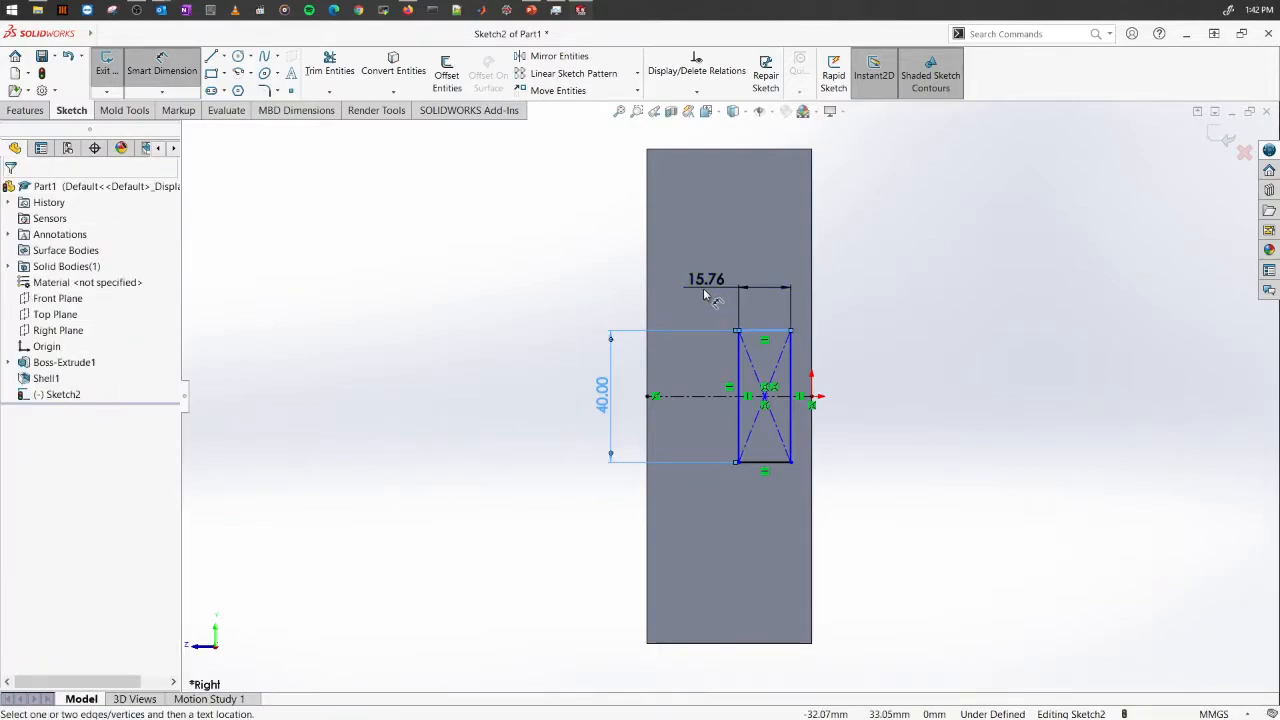
left_click(704, 294)
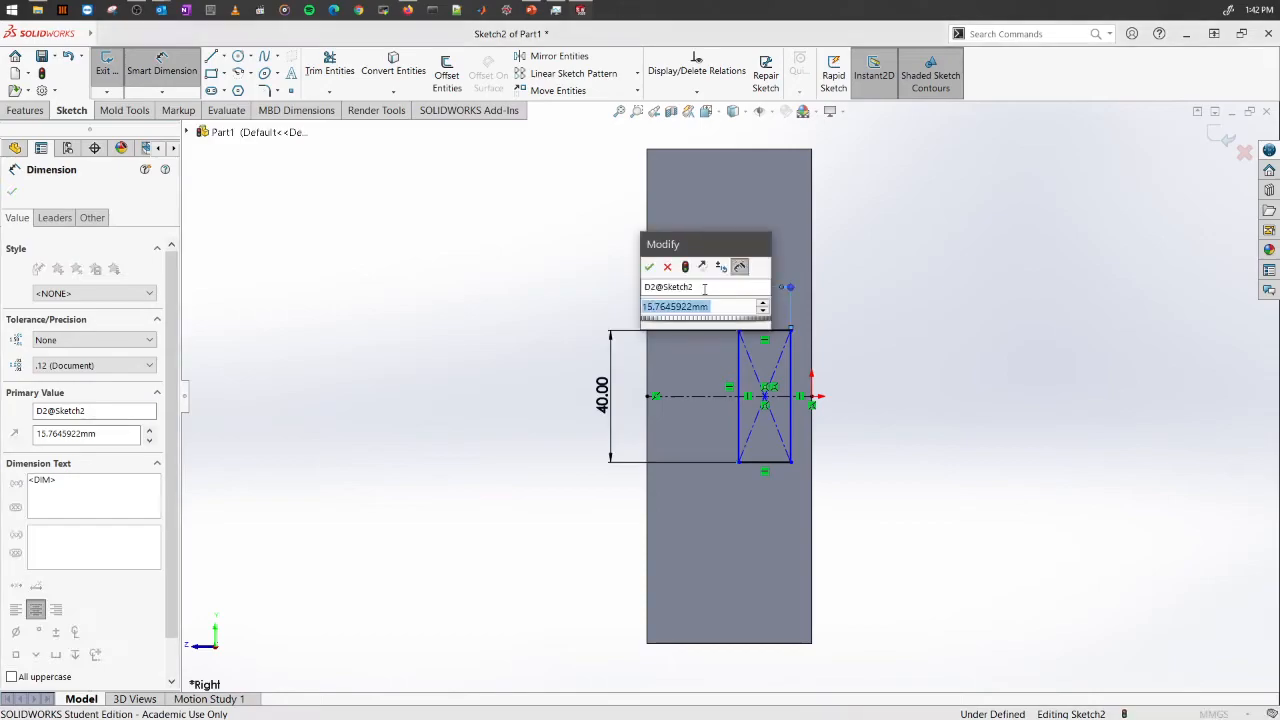
type("15")
key("Return")
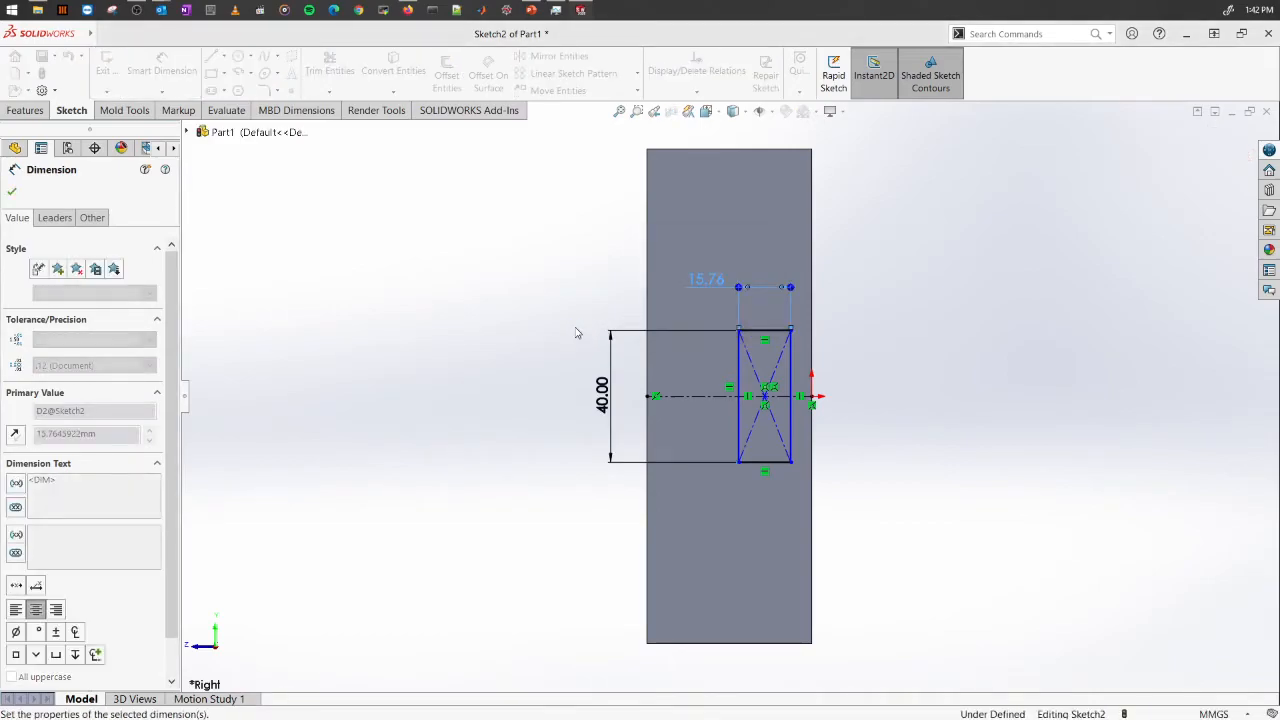
Step: Dimension the rectangle's nearer long side 10 mm from the box edge that passes through the origin
left_click(791, 432)
left_click(812, 430)
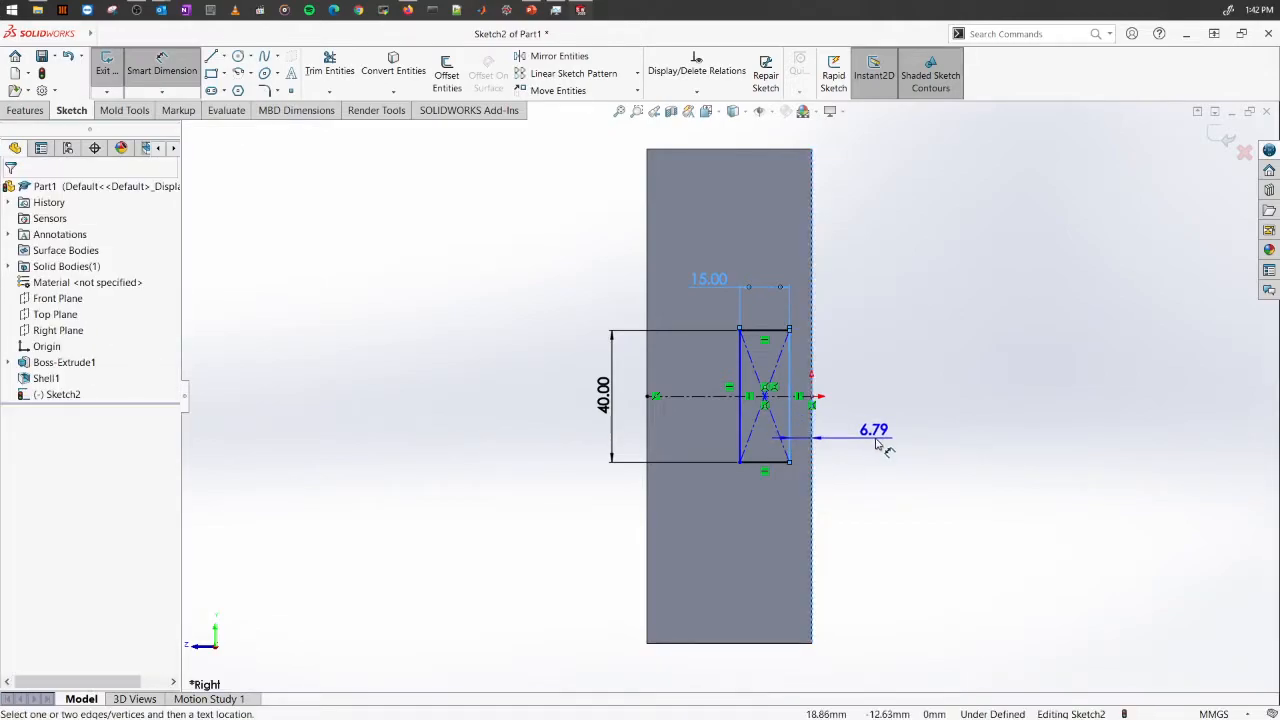
left_click(878, 445)
type("1")
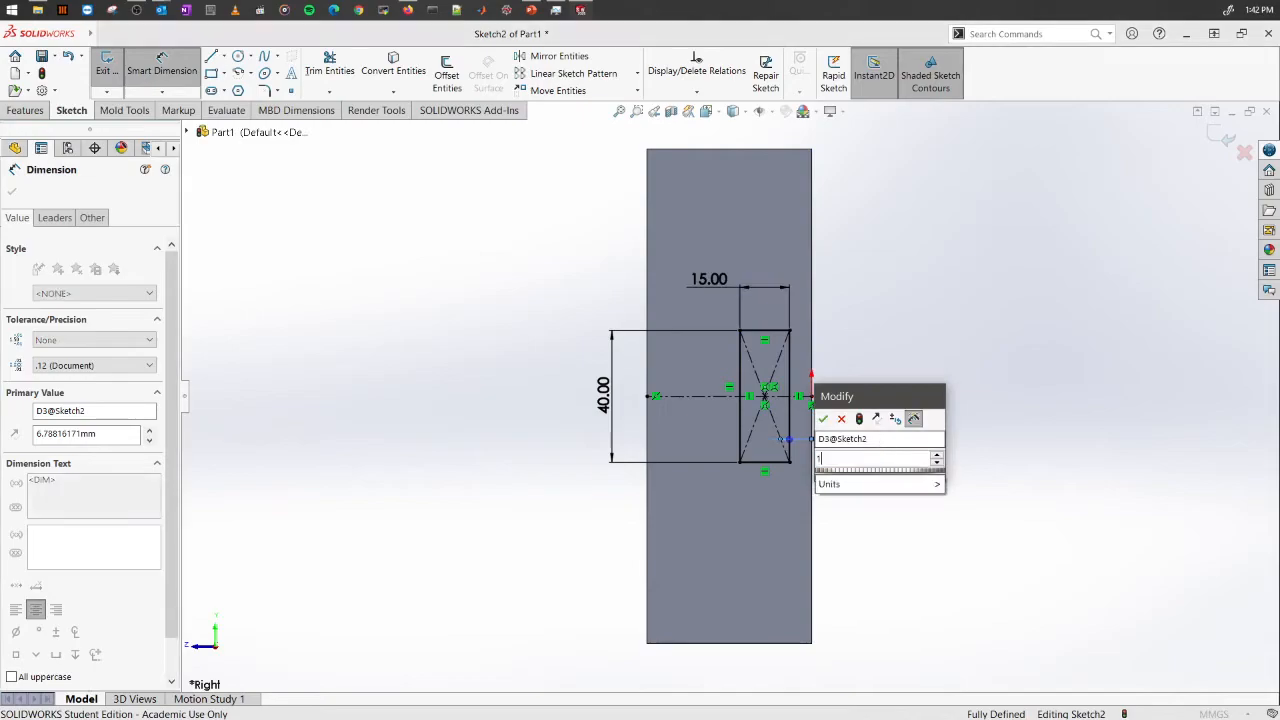
type("5.0")
key("Return")
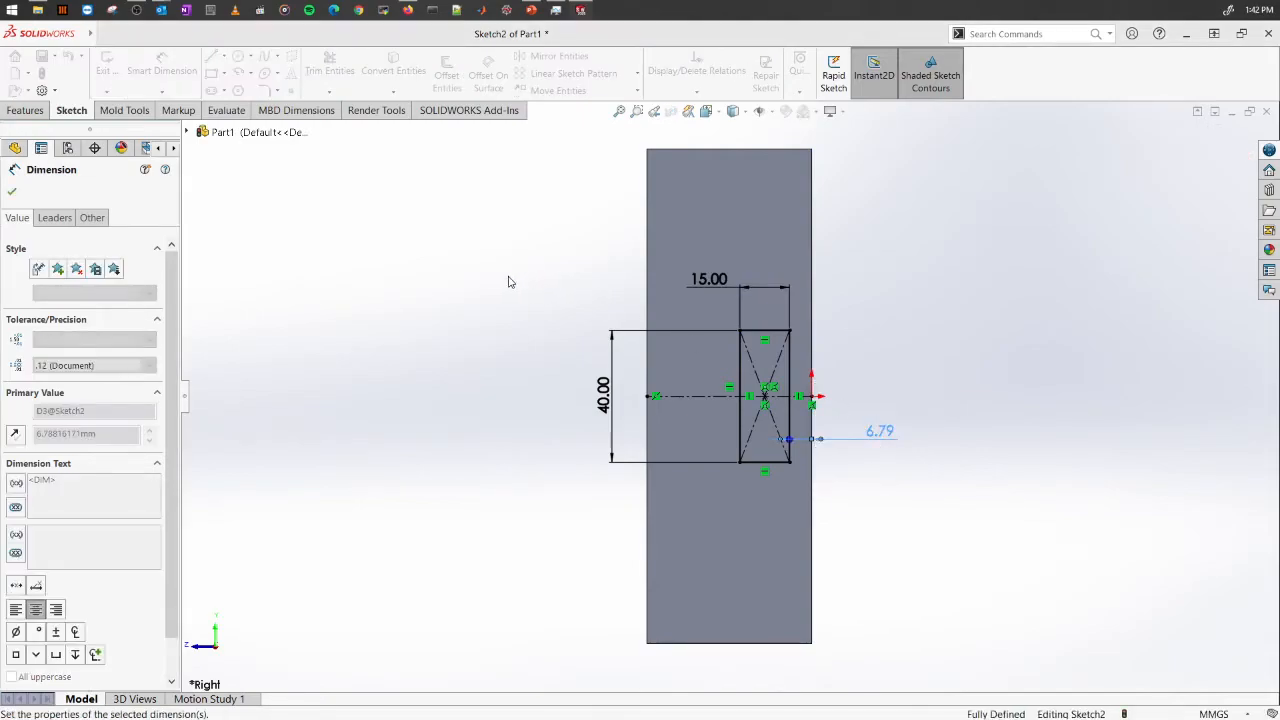
right_click(501, 290)
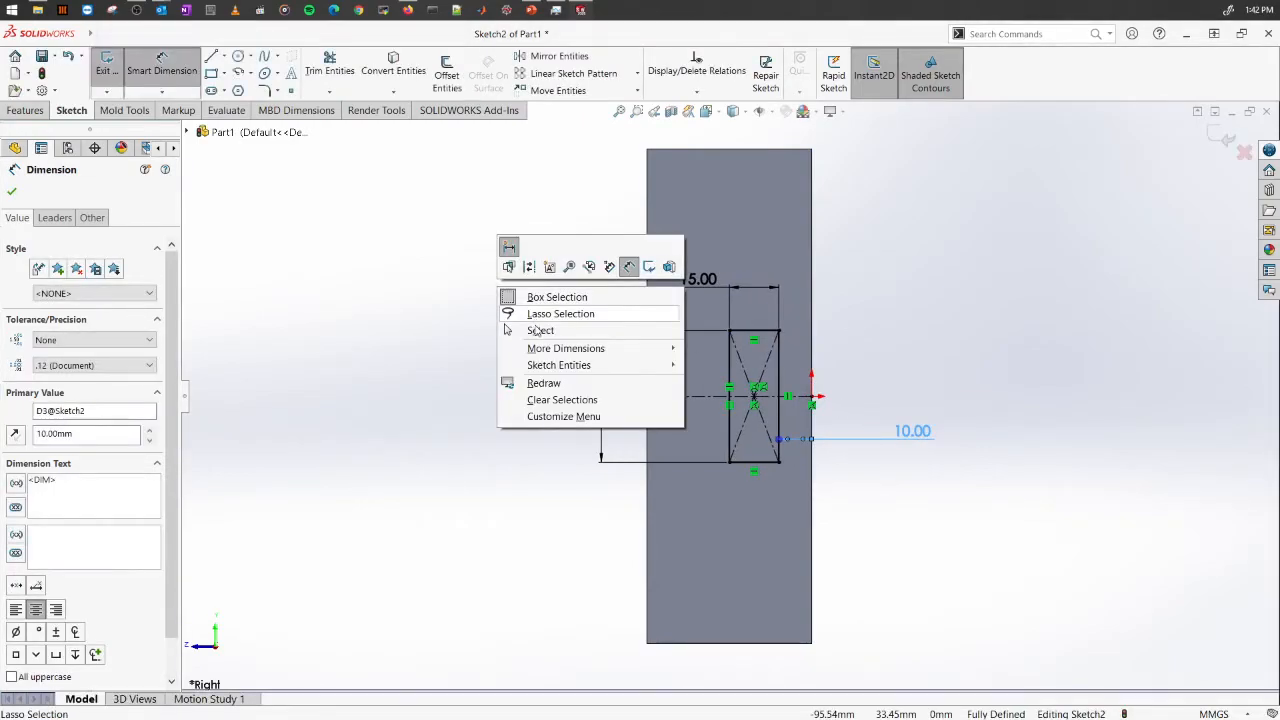
left_click(540, 330)
Step: Round all four corners of the rectangle with 5 mm sketch fillets
left_click(265, 92)
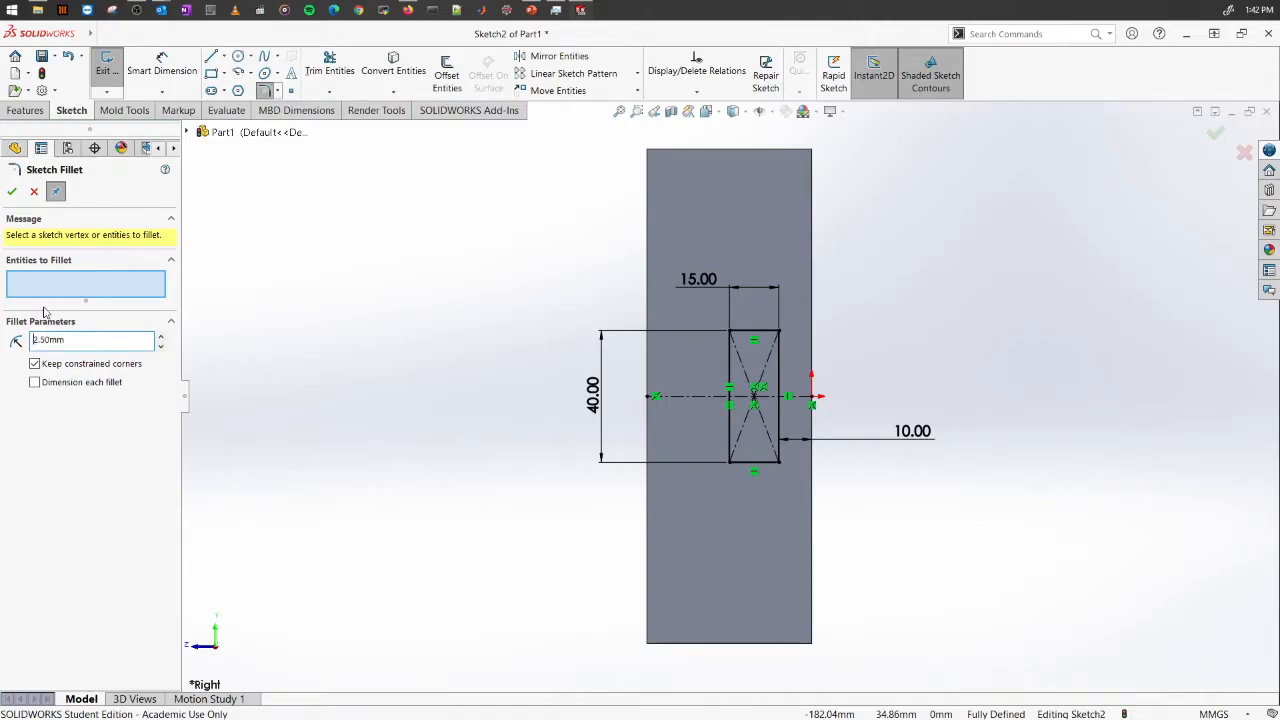
left_click(731, 333)
left_click(778, 333)
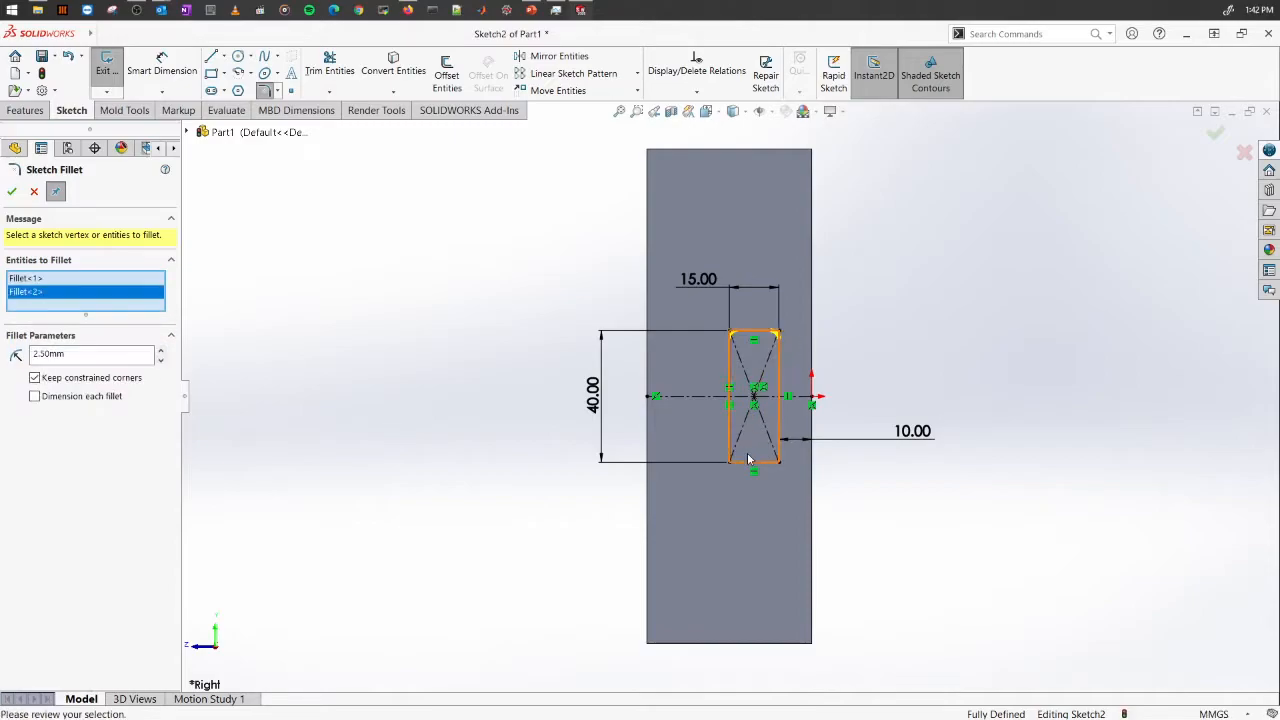
left_click(737, 461)
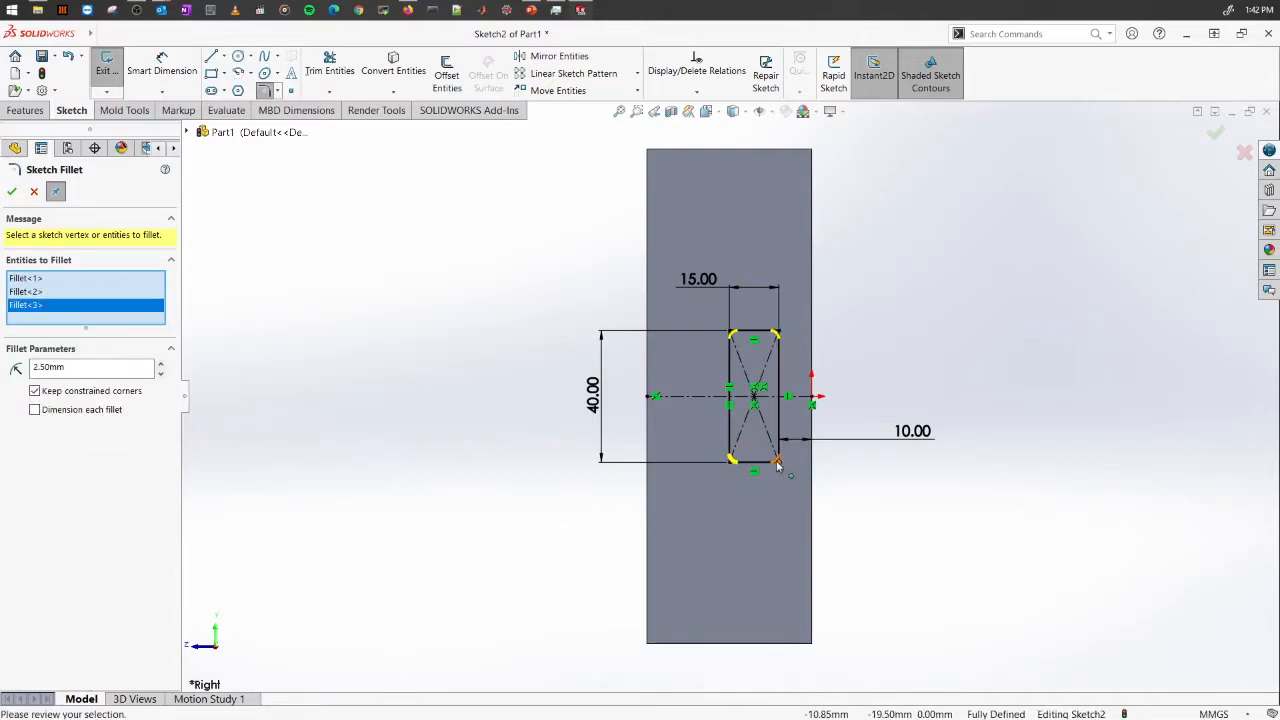
left_click(777, 461)
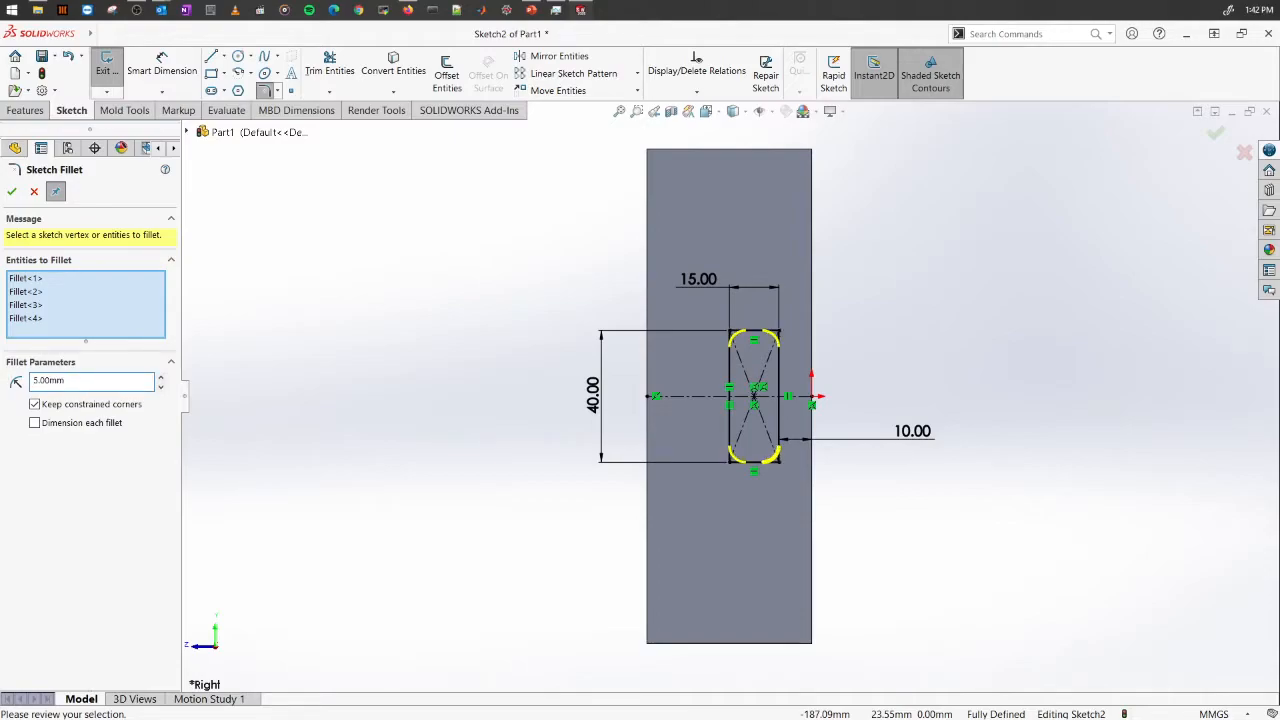
key("Return")
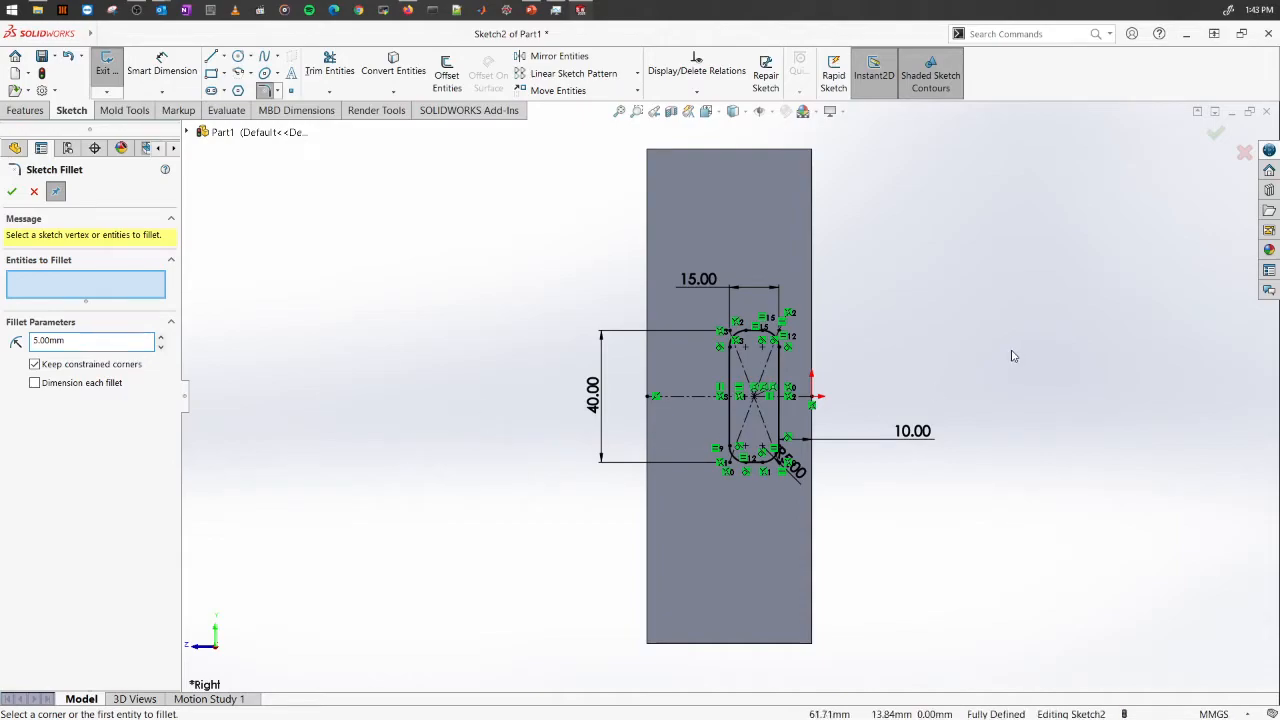
middle_click_drag(990, 347, 934, 351)
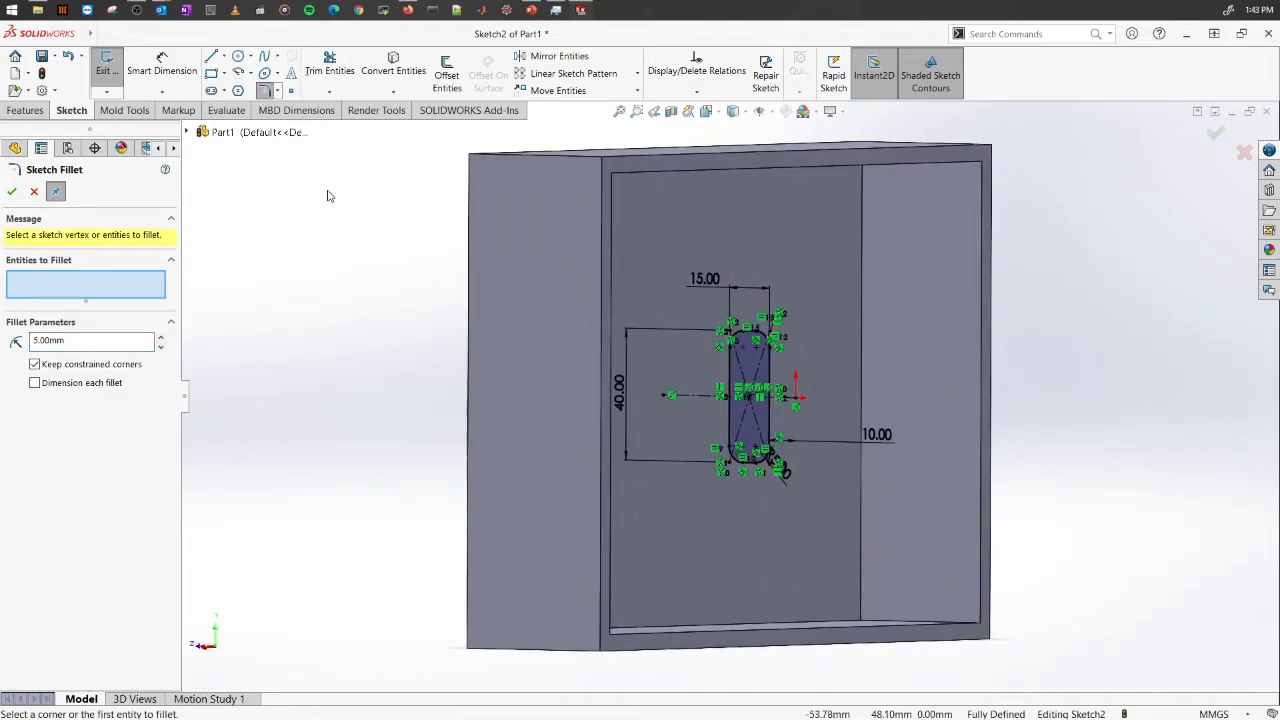
left_click(26, 110)
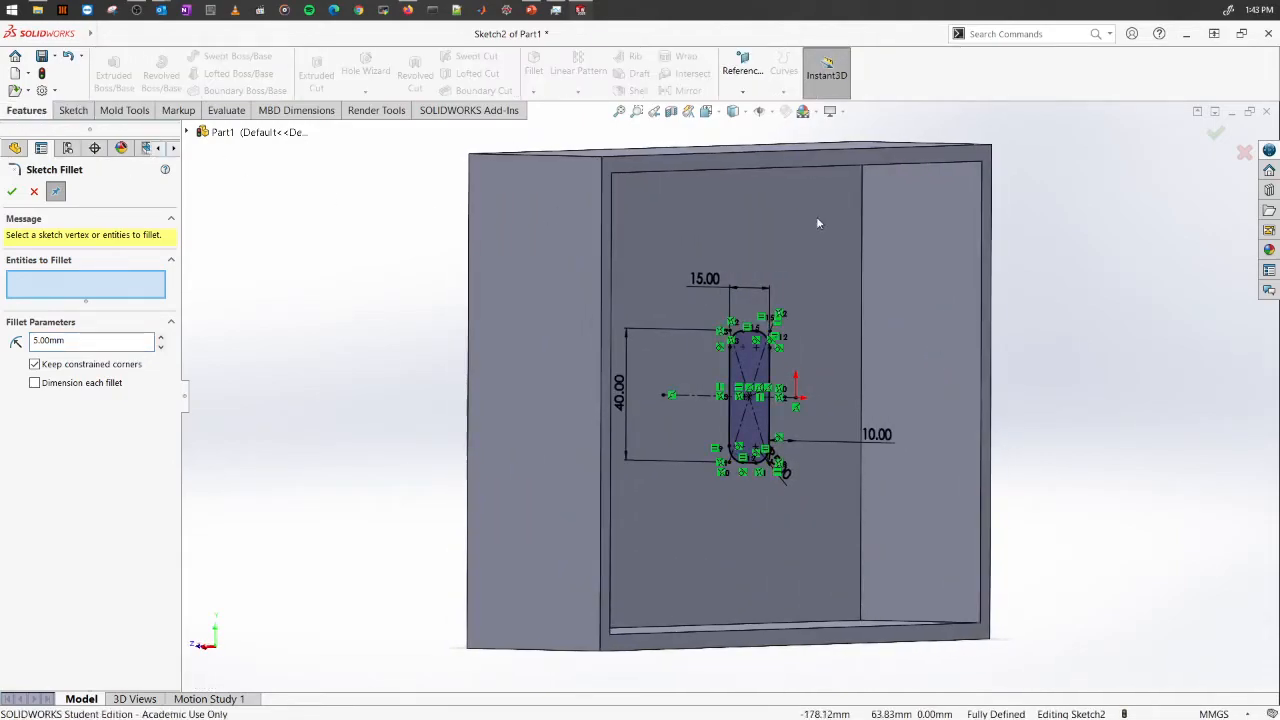
left_click(1220, 133)
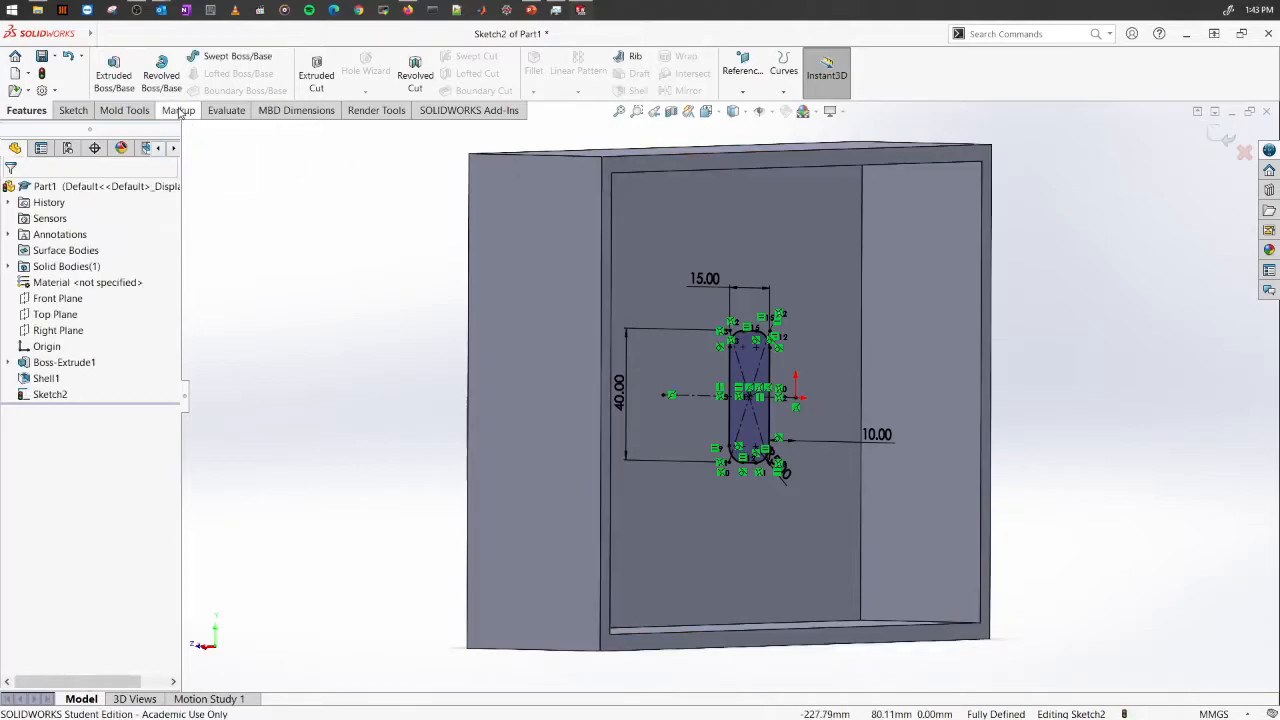
Step: Cut the rounded rectangle through all in both directions to open handles in both short sides of the box
left_click(328, 86)
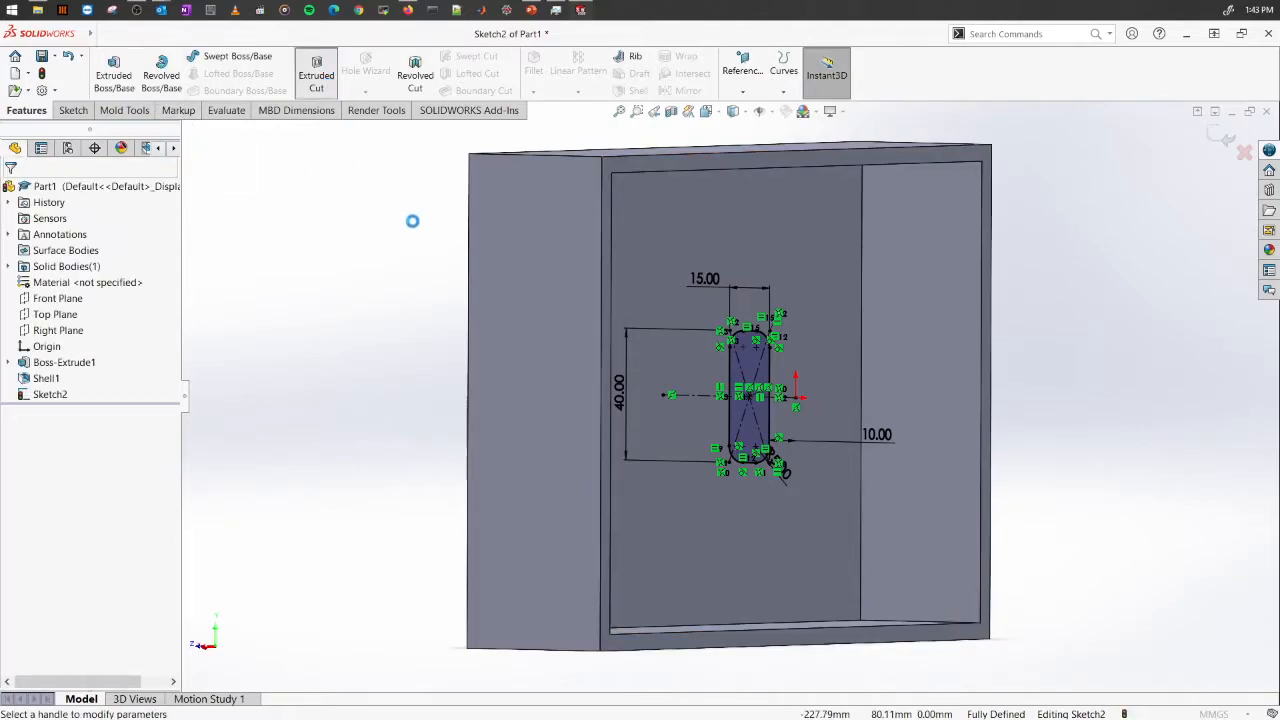
left_click(102, 286)
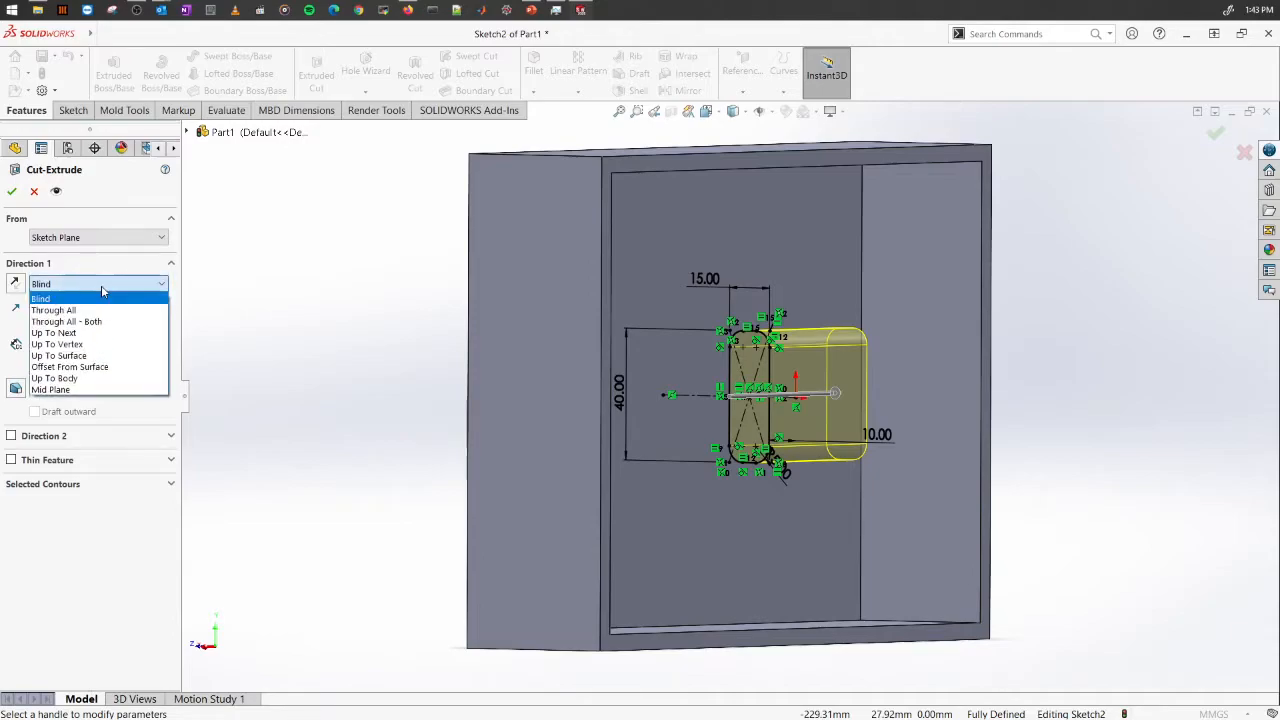
left_click(100, 321)
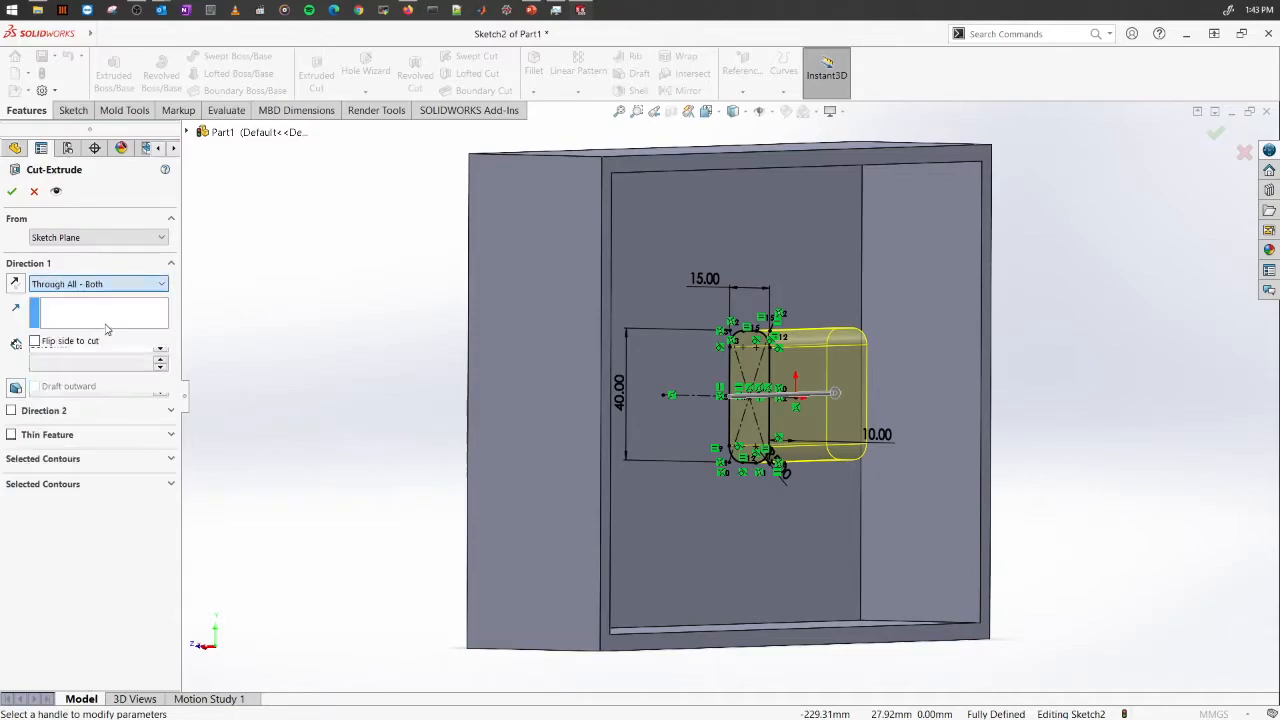
scroll(815, 406, "down", 2)
mouse_move(815, 406)
middle_mouse_down()
mouse_move(760, 360)
mouse_move(820, 400)
middle_mouse_up()
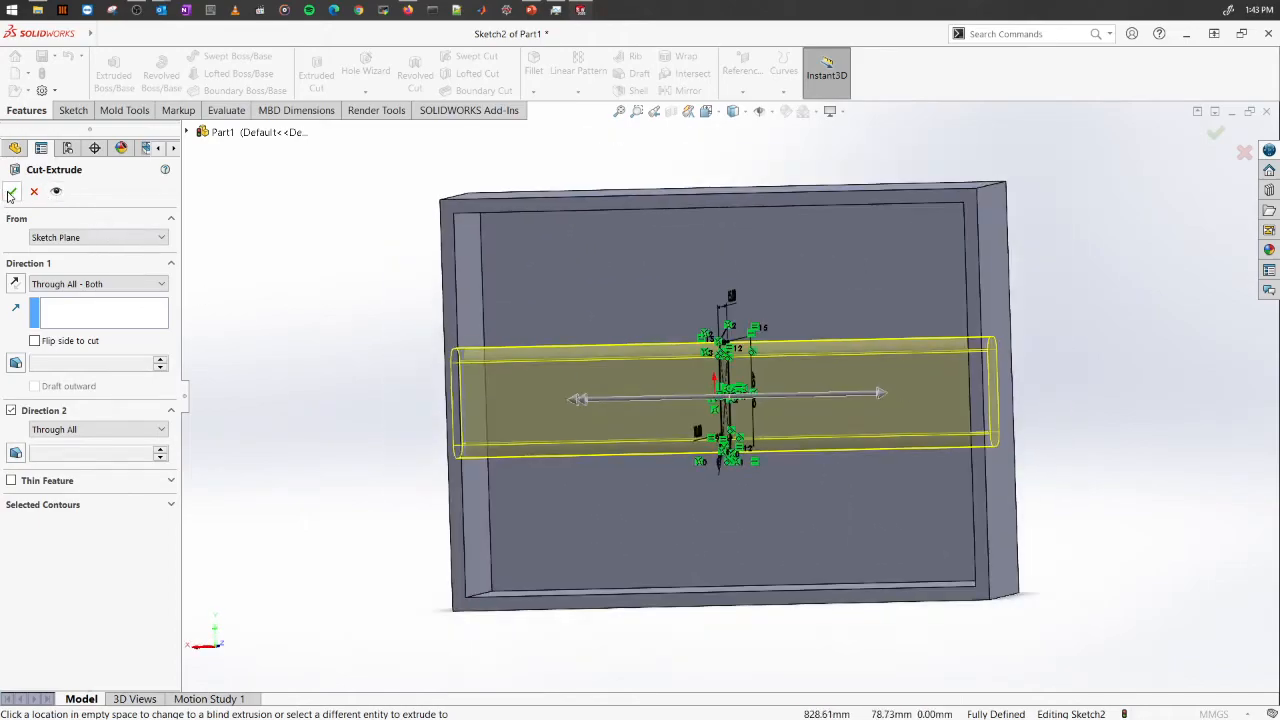
left_click(11, 192)
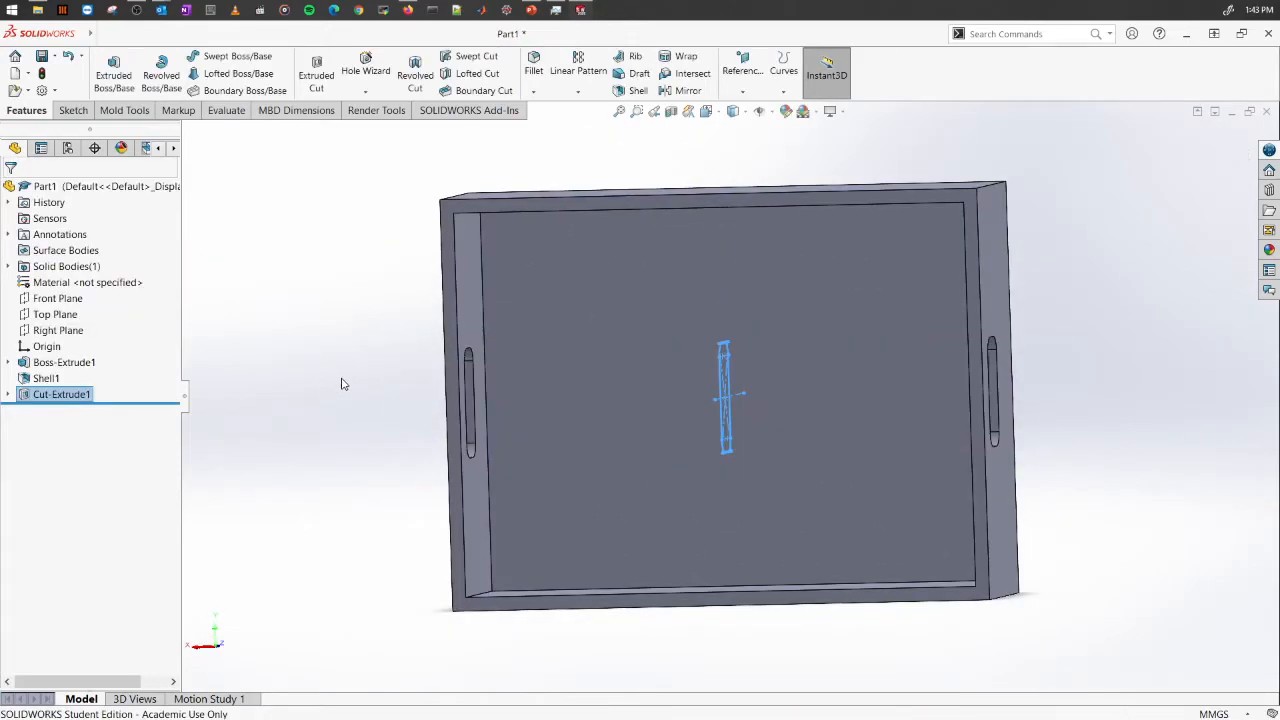
Step: Start a sketch on the Top Plane and orient the view normal to it
middle_click_drag(386, 401, 414, 328)
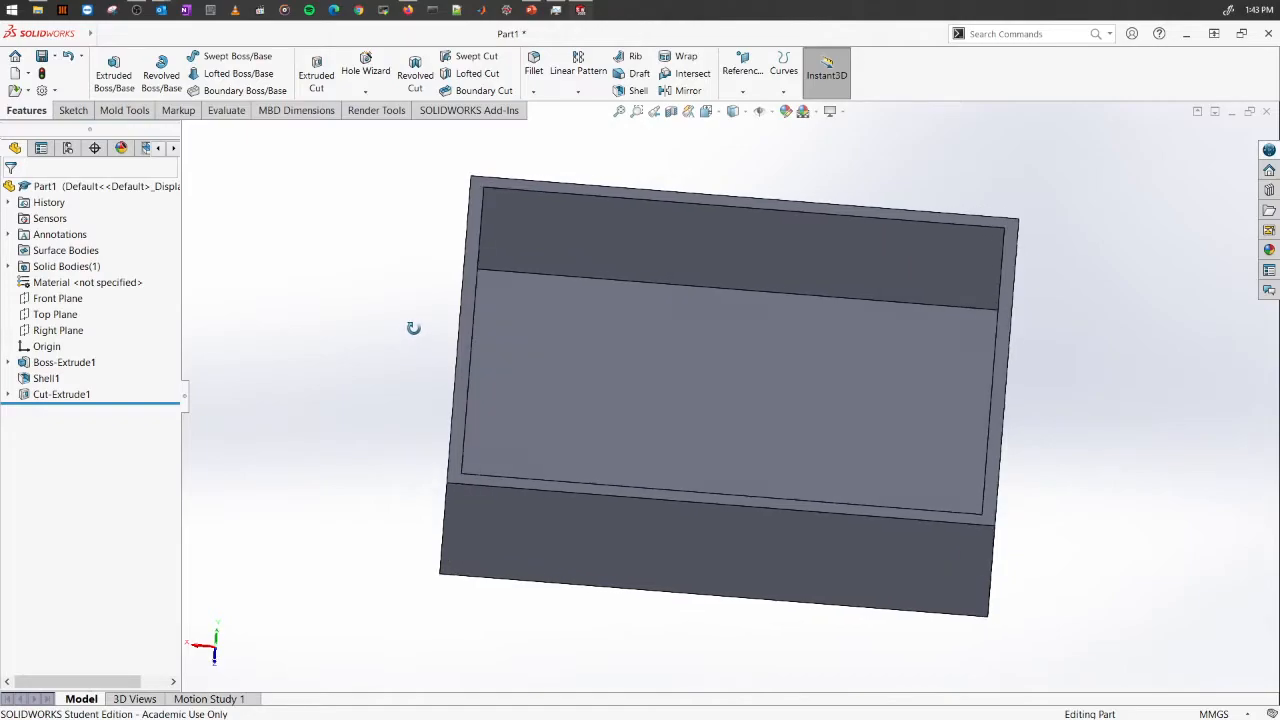
left_click(58, 316)
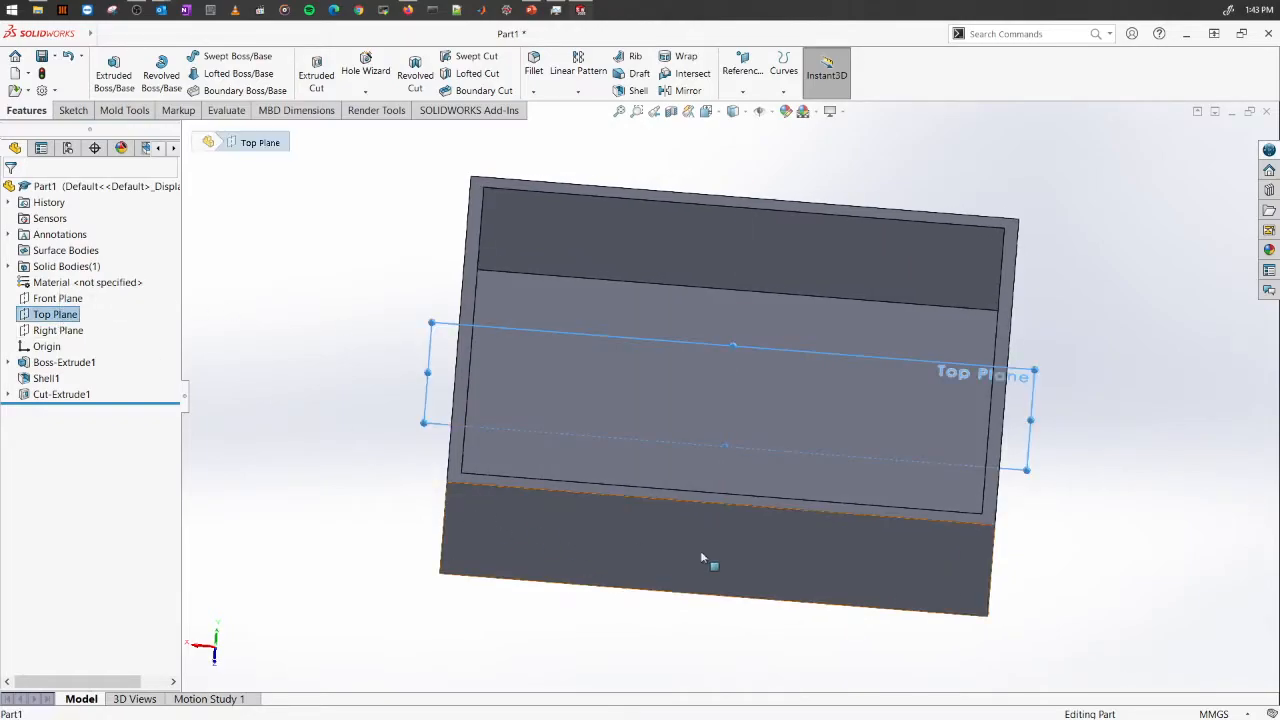
right_click(59, 316)
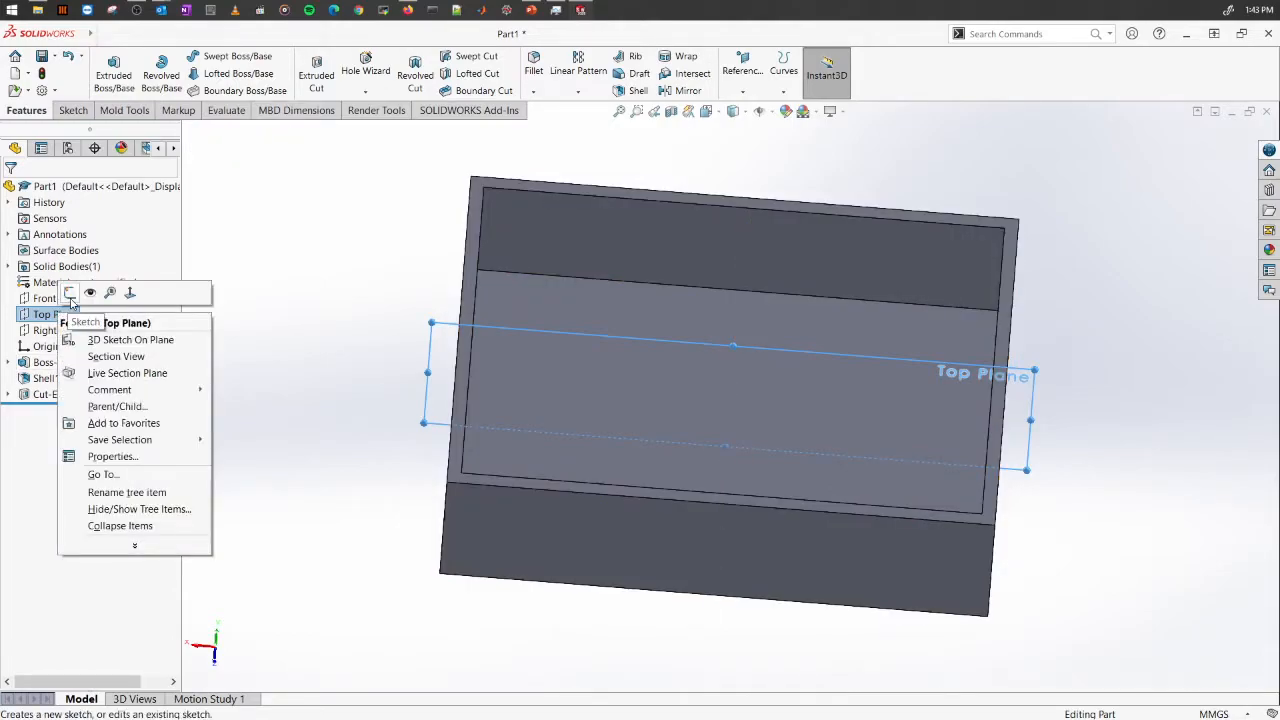
left_click(70, 300)
right_click(62, 316)
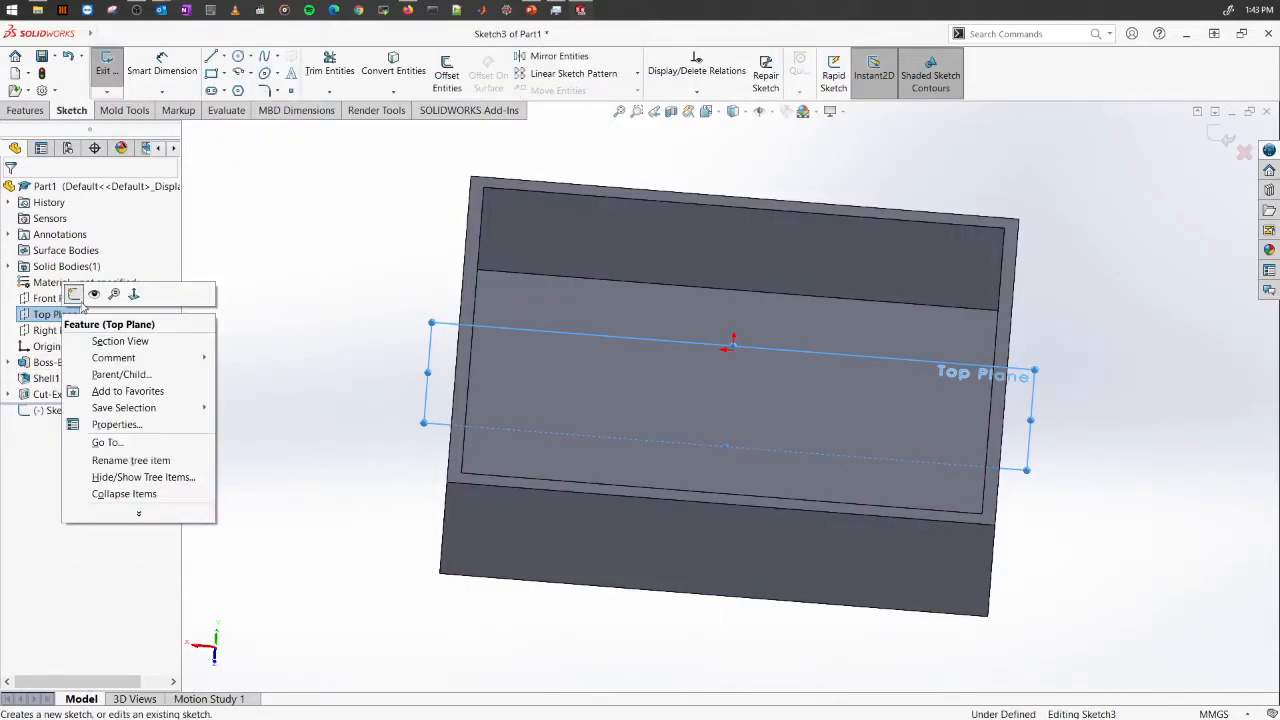
left_click(135, 294)
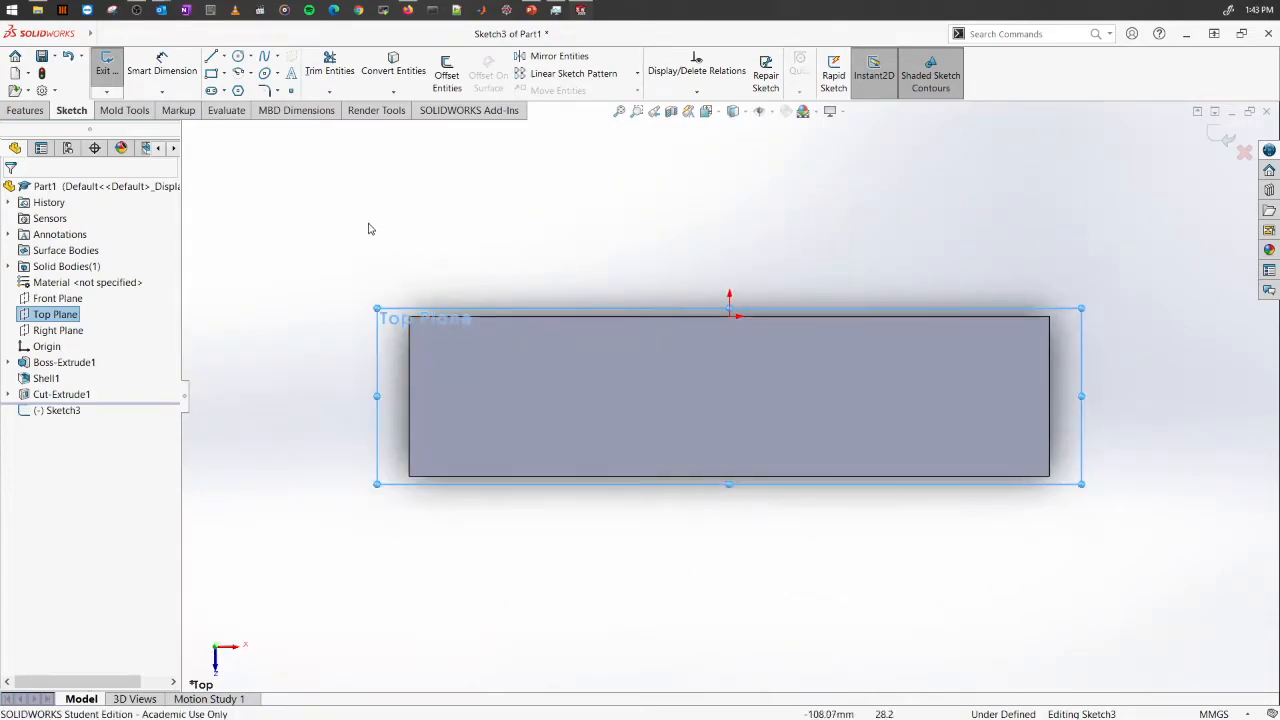
left_click(277, 232)
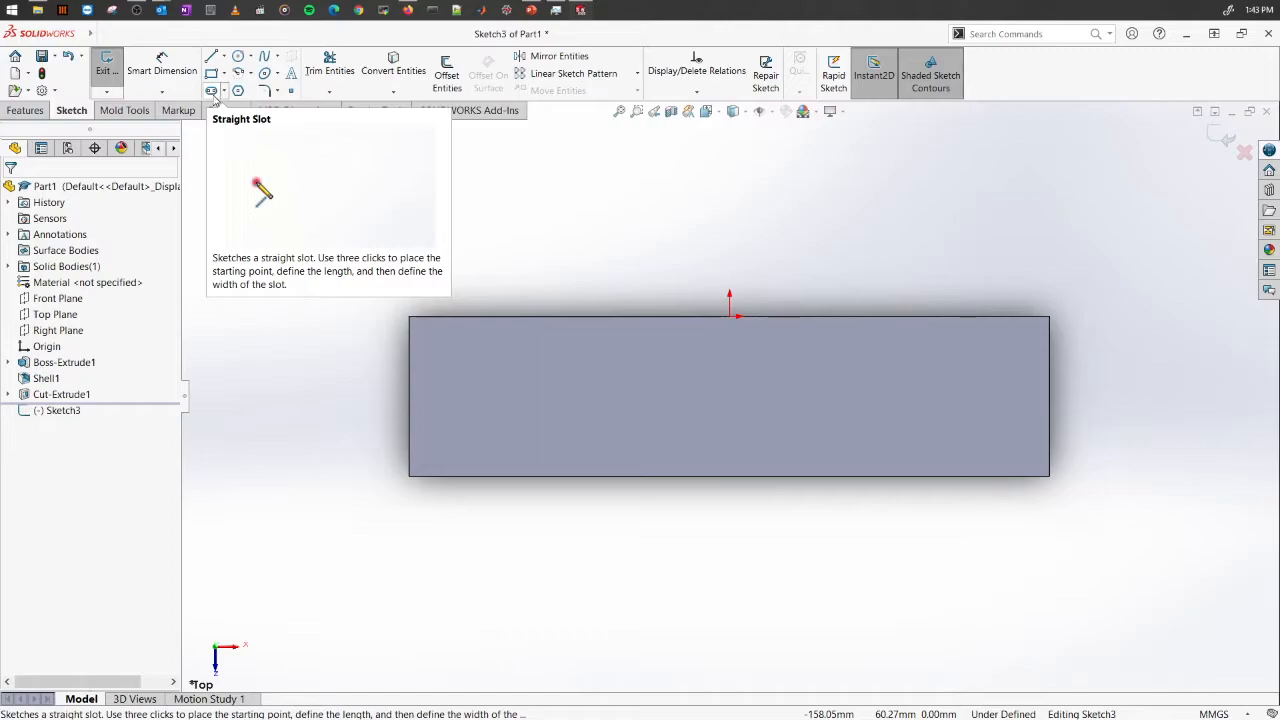
Step: Sketch a vertical centerline from the origin to the opposite edge of the box's long side face
left_click(224, 57)
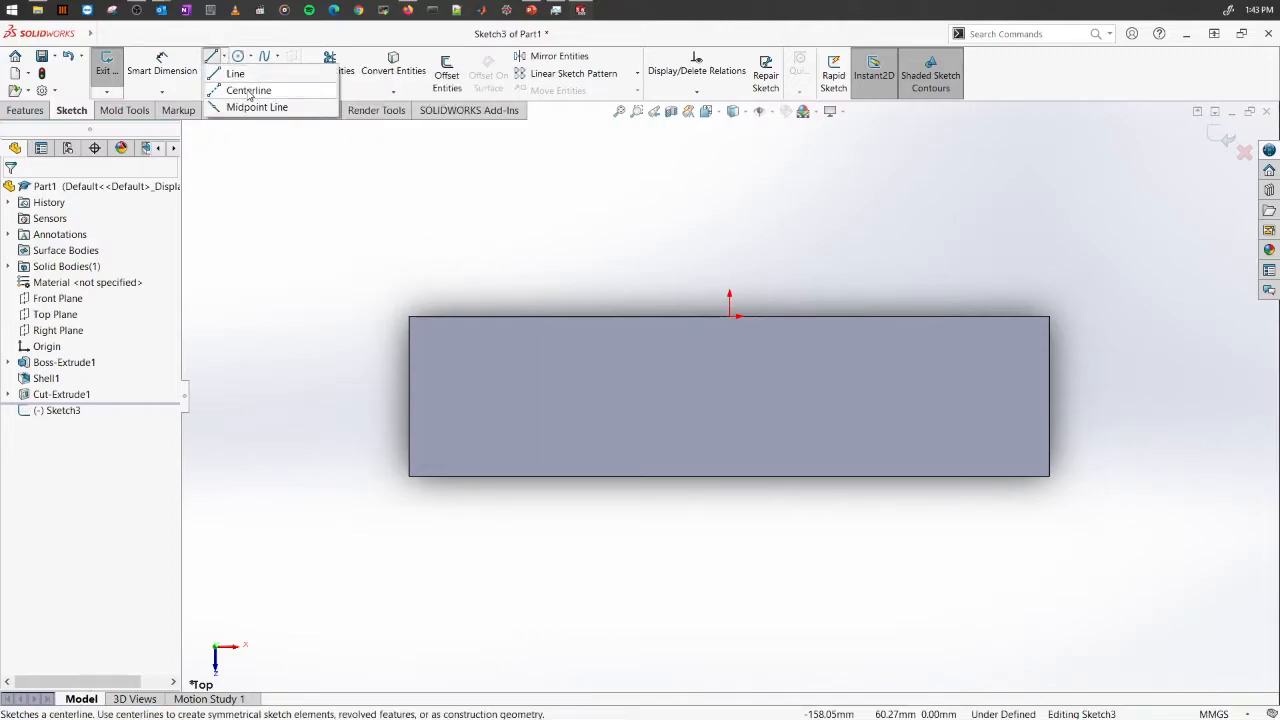
left_click(249, 91)
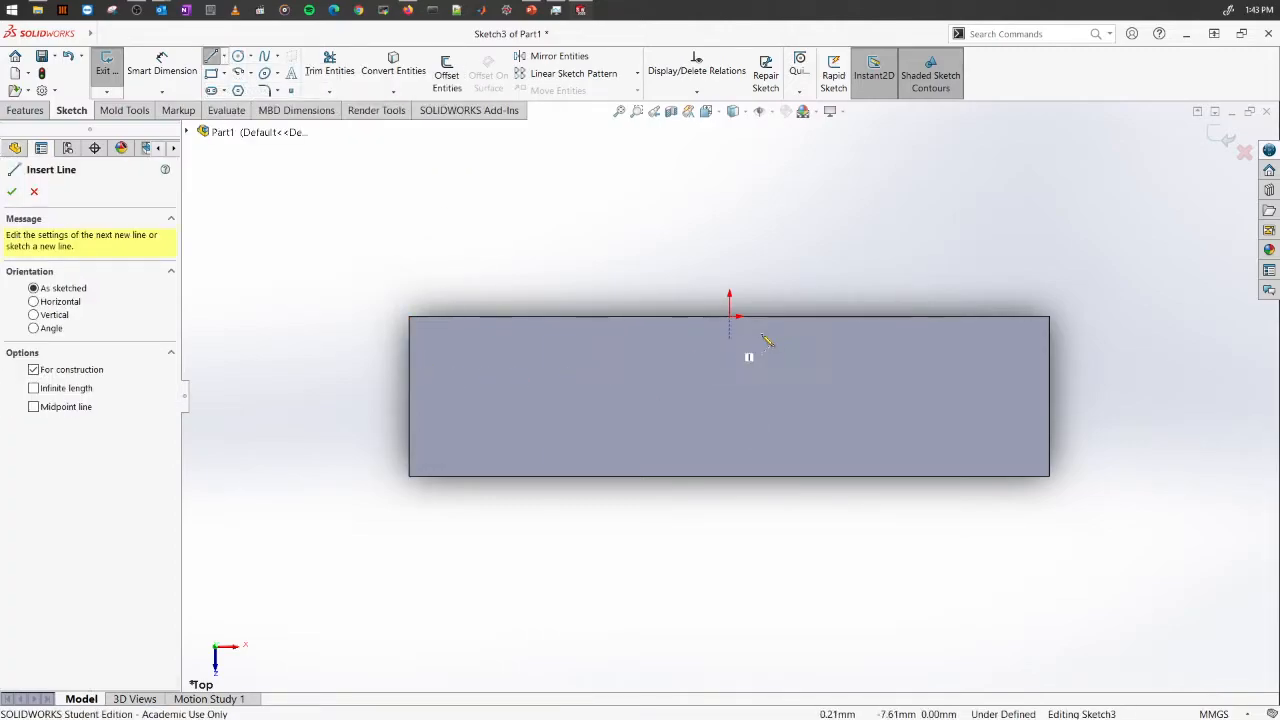
left_click(729, 317)
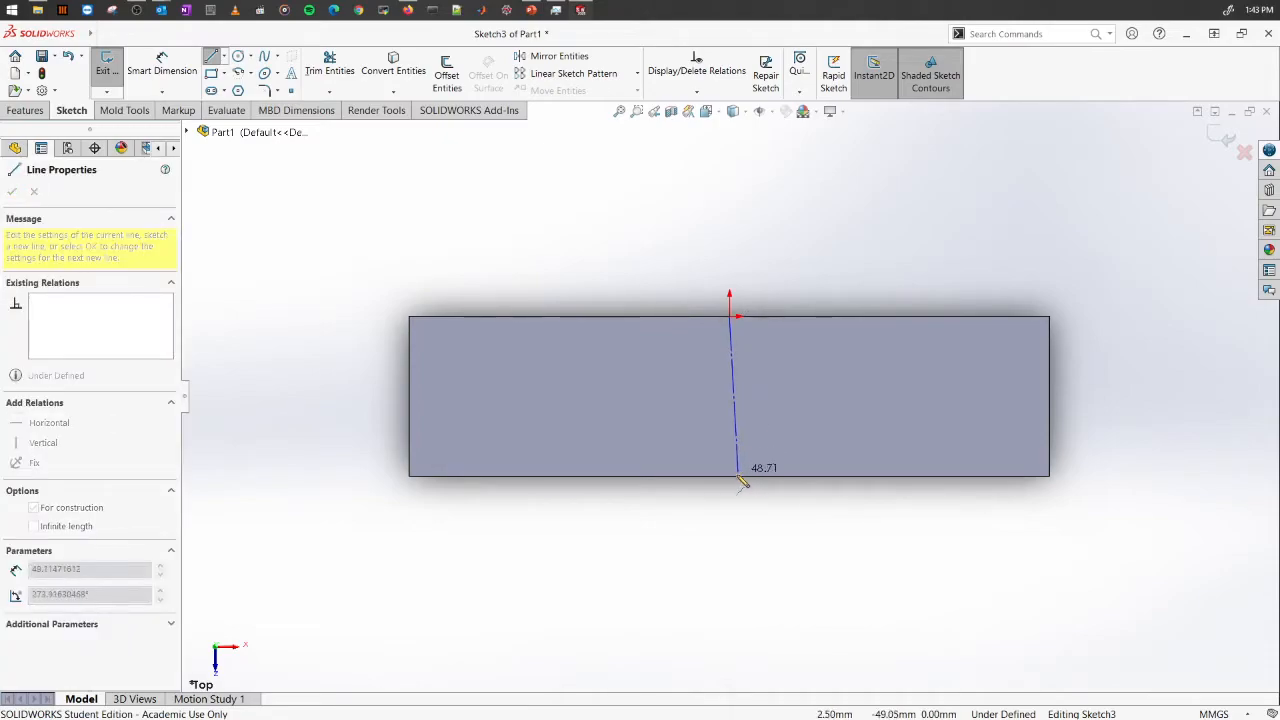
left_click(729, 476)
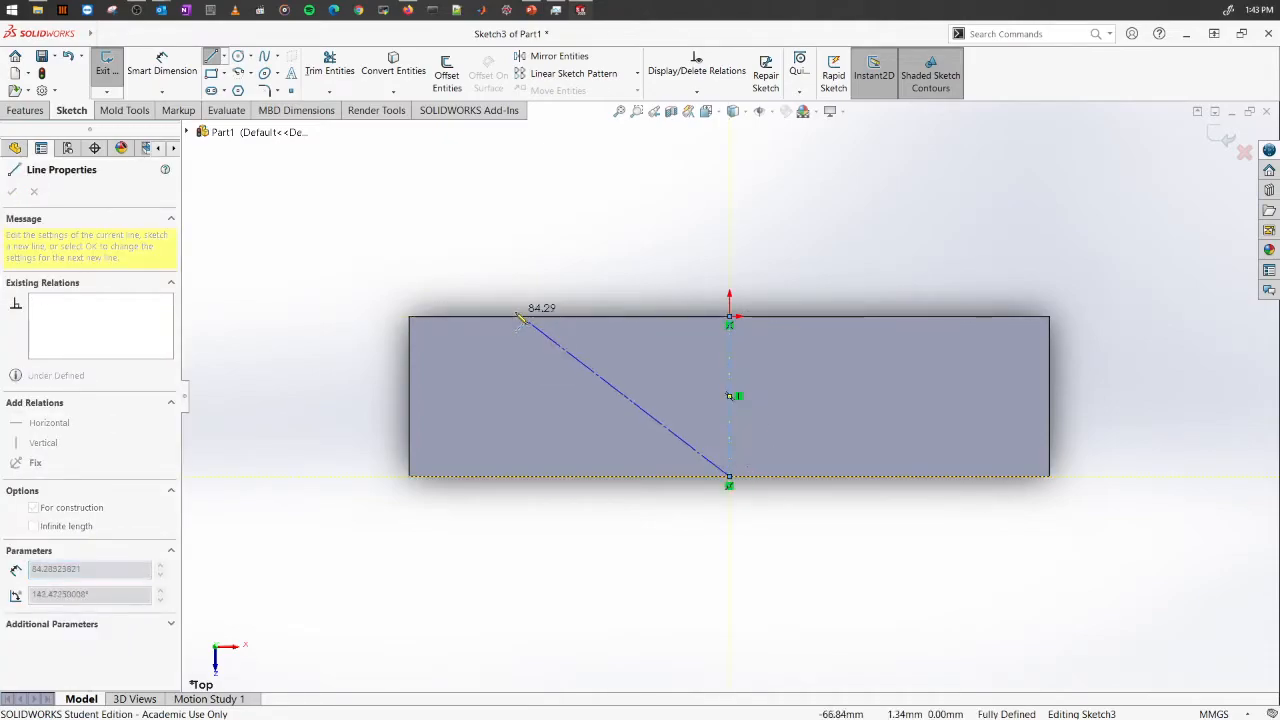
right_click(416, 230)
left_click(440, 236)
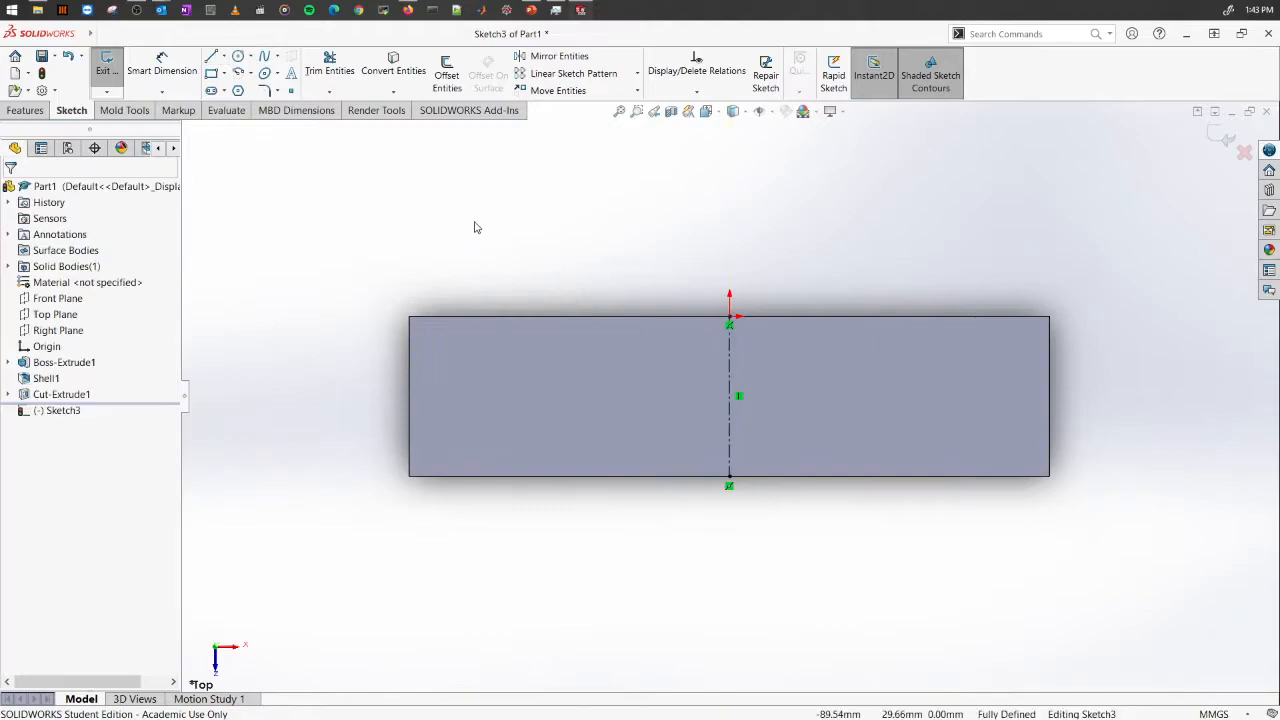
Step: Sketch a straight slot along the centerline, about 12 mm wide with about 26 mm between its arc centres
left_click(212, 92)
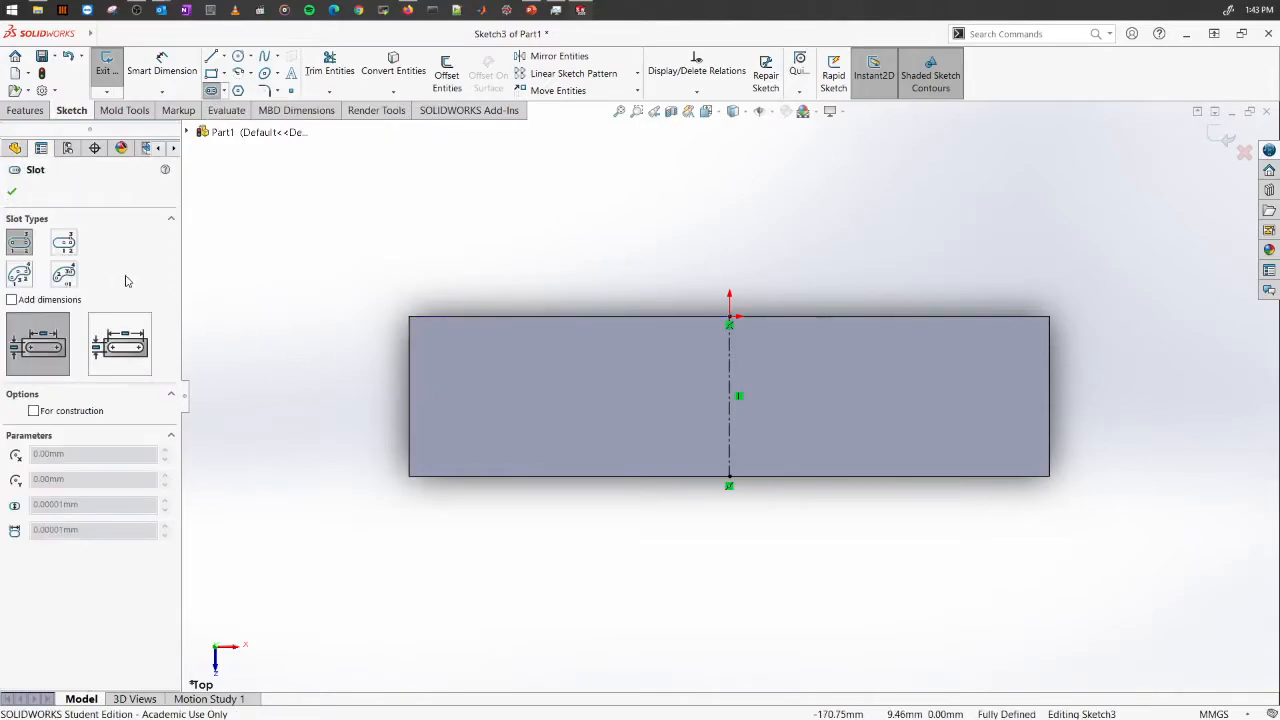
left_click(730, 354)
left_click(729, 437)
left_click(752, 448)
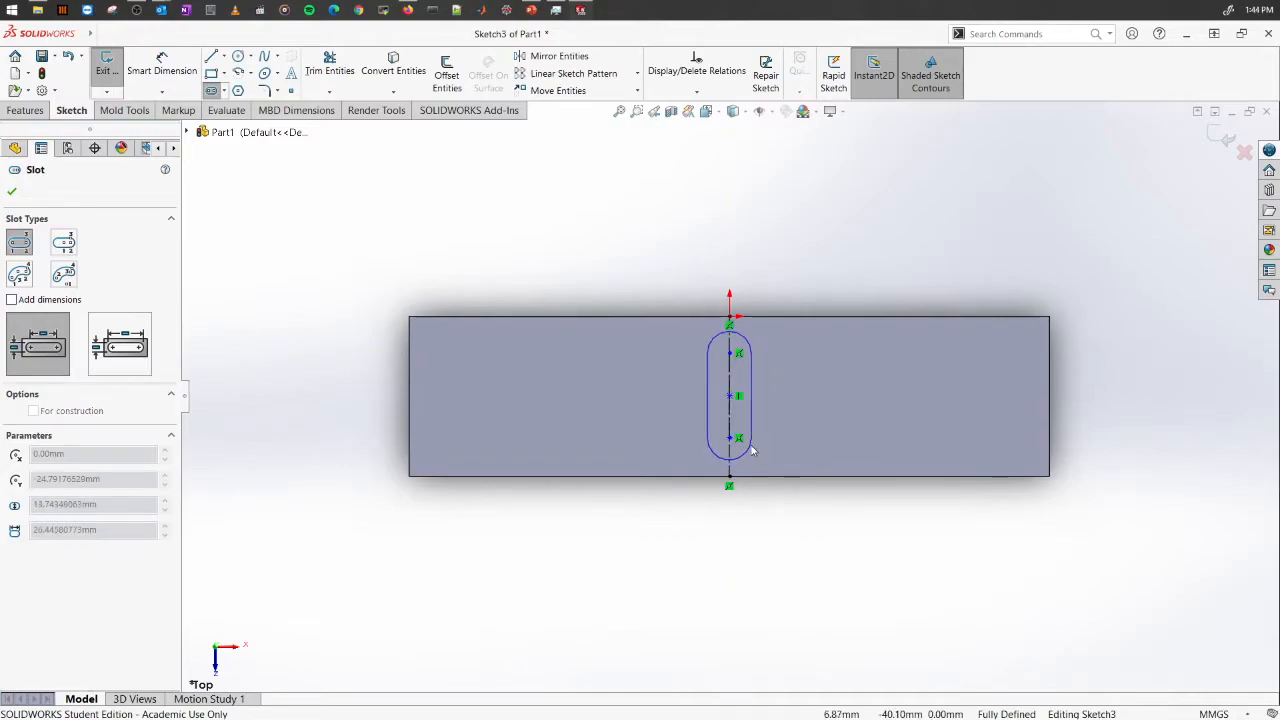
right_click(611, 240)
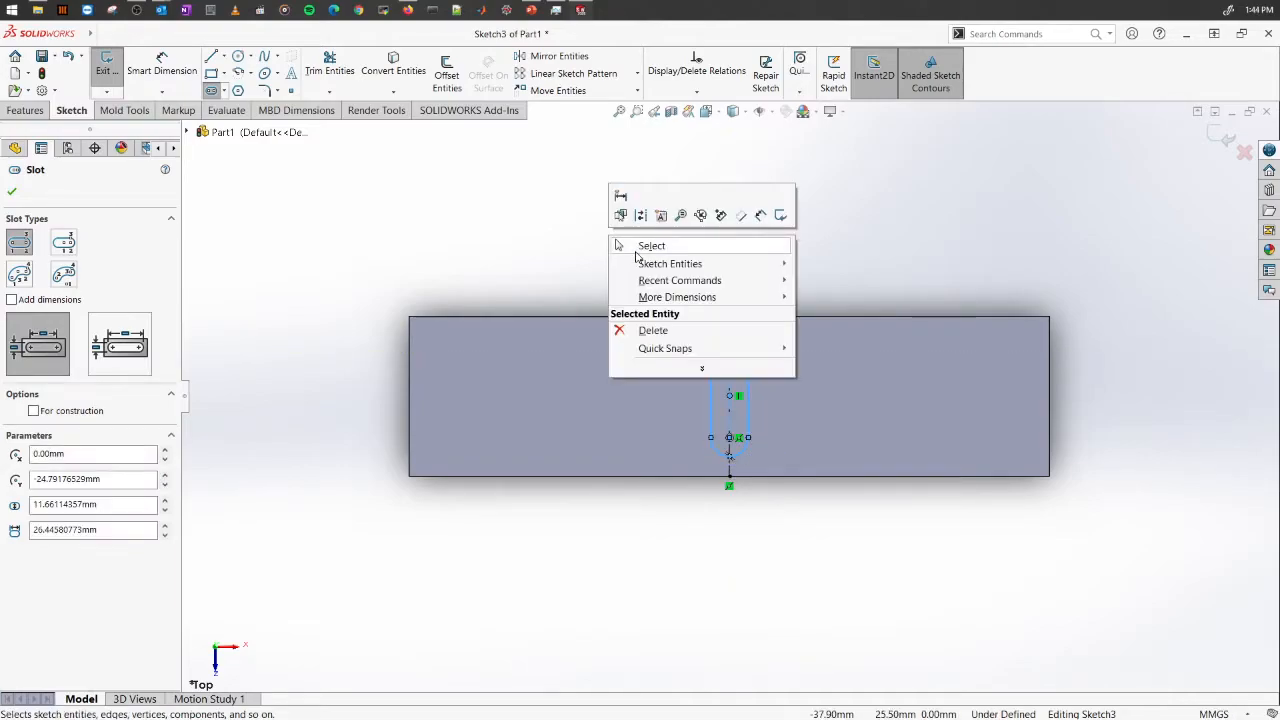
left_click(648, 246)
Step: Dimension the slot's arc centre nearest the origin 10 mm from the box edge that passes through the origin
left_click(158, 62)
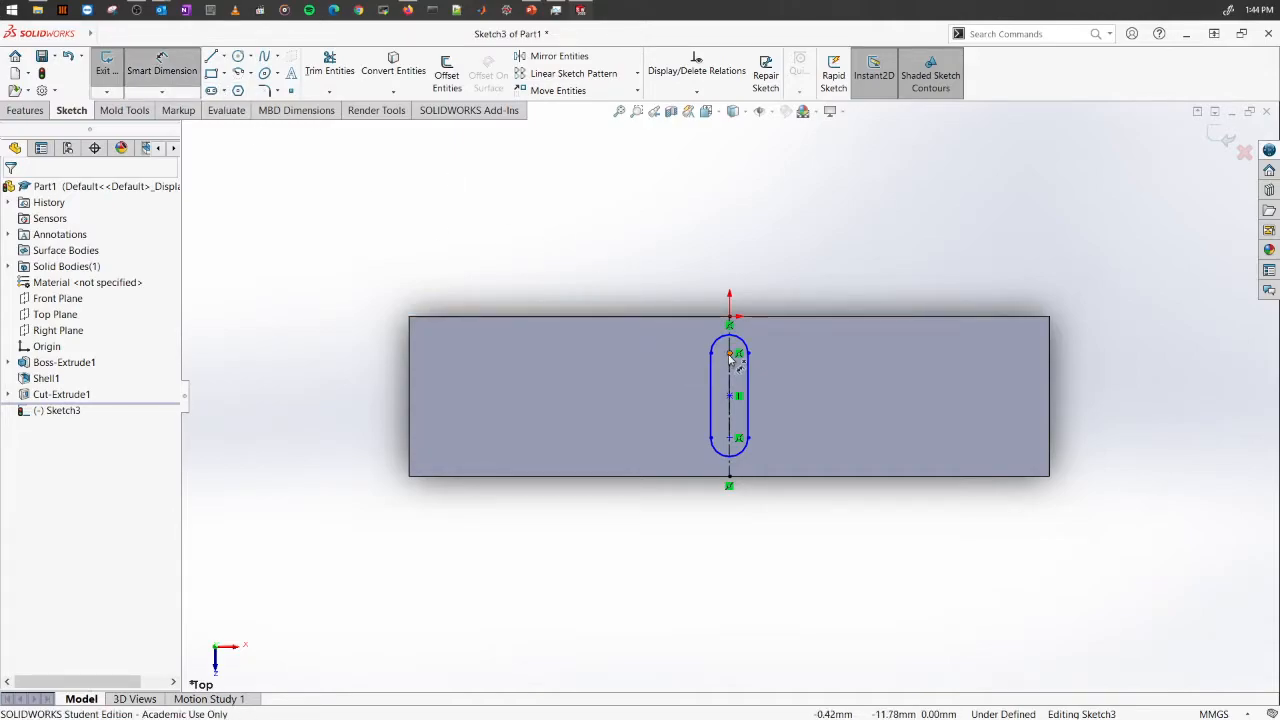
left_click(710, 319)
left_click(729, 352)
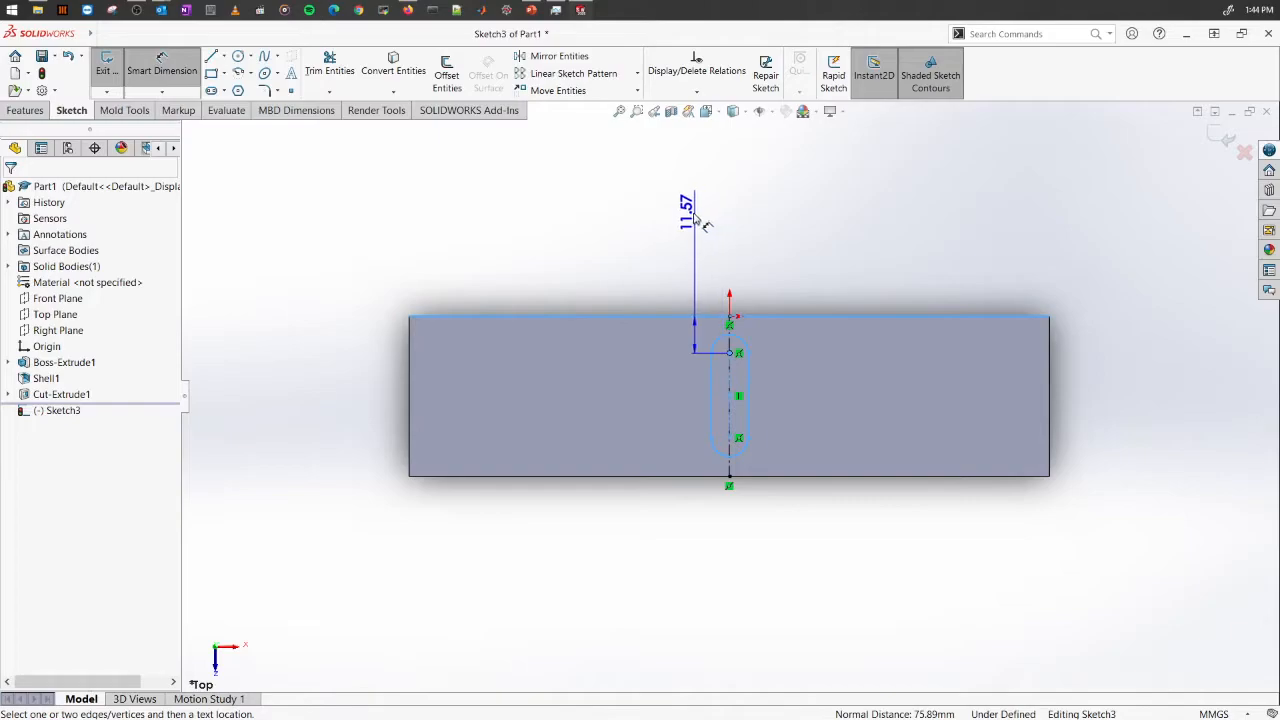
left_click(688, 221)
type("10")
key("Return")
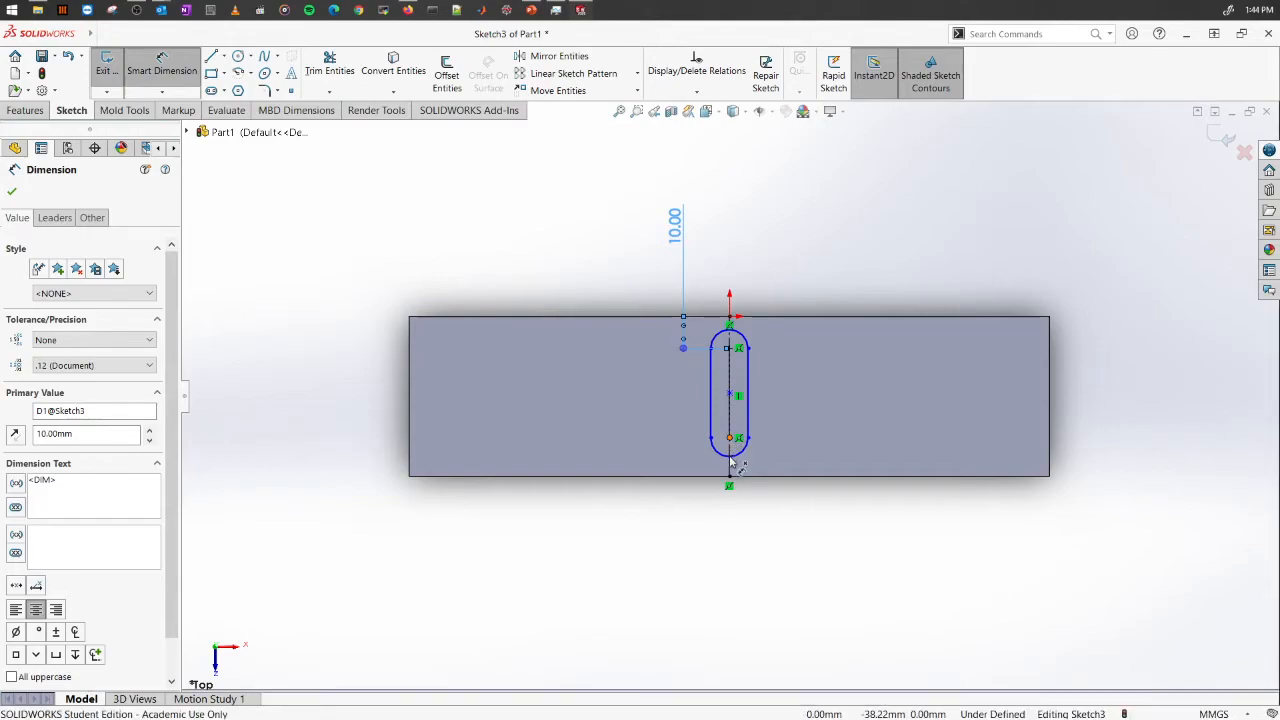
Step: Dimension the slot's other arc centre 15 mm from the box edge opposite the origin
left_click(730, 465)
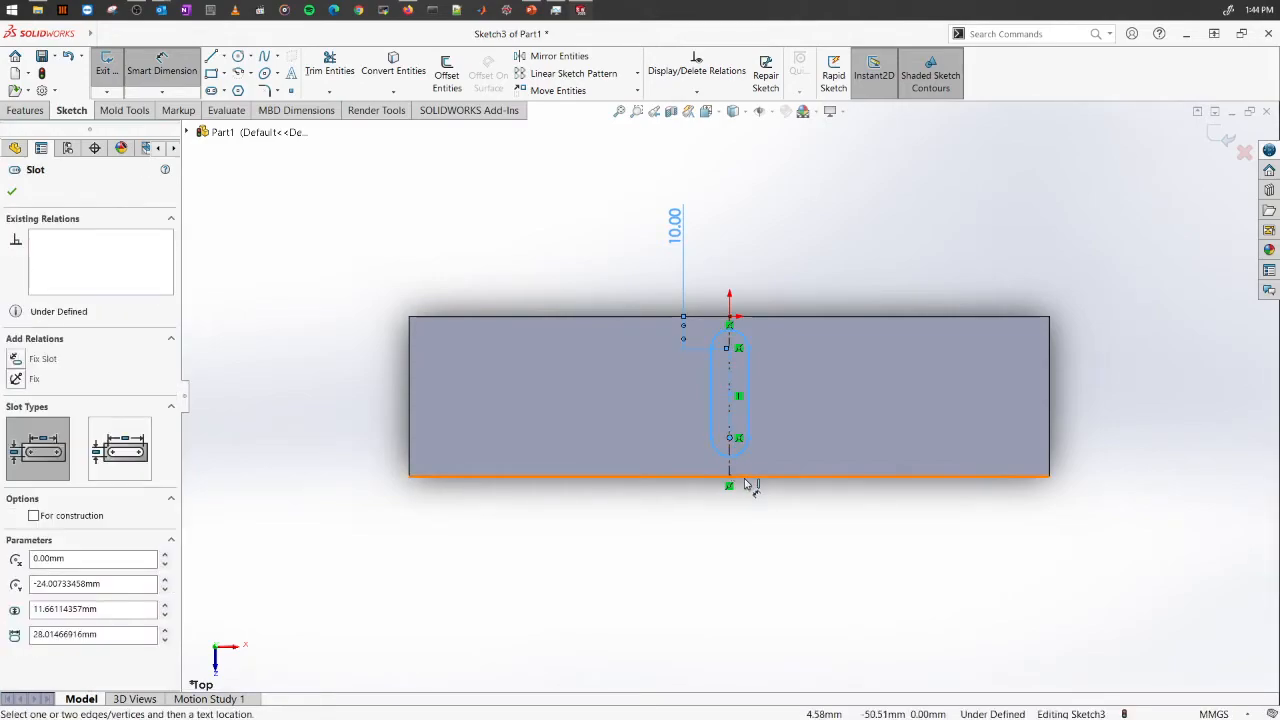
left_click(793, 509)
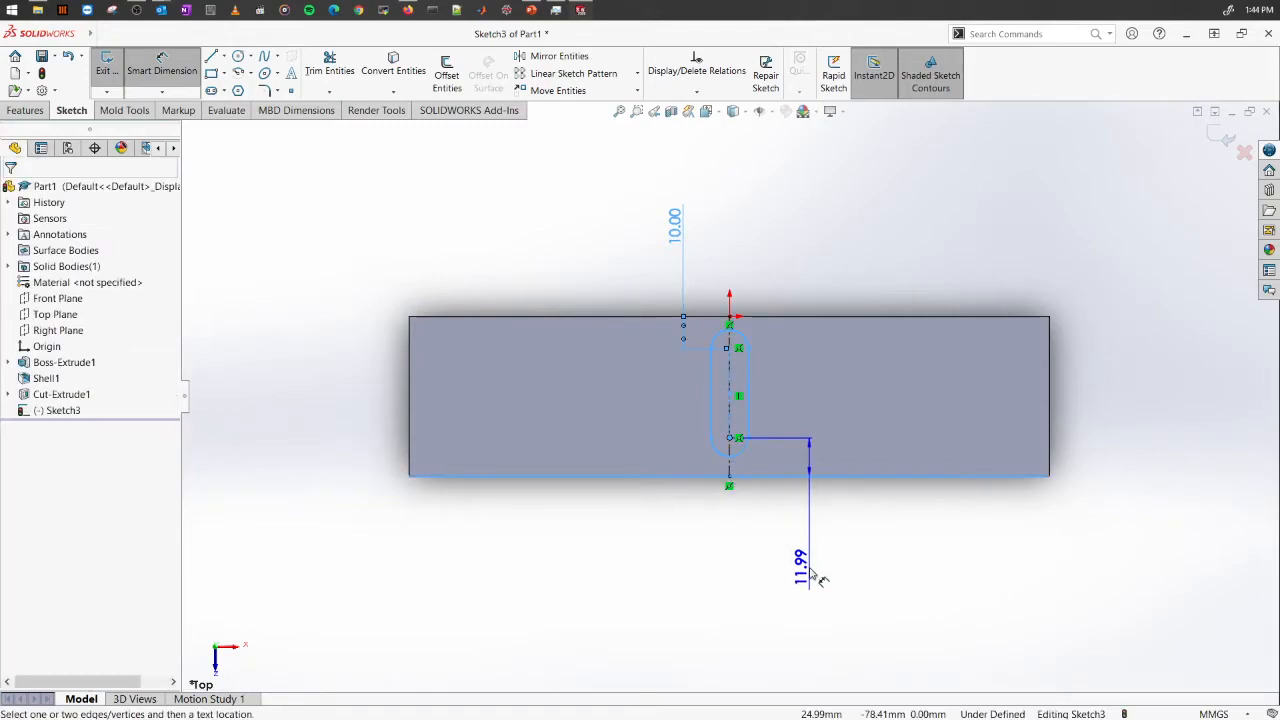
left_click(880, 570)
type("10")
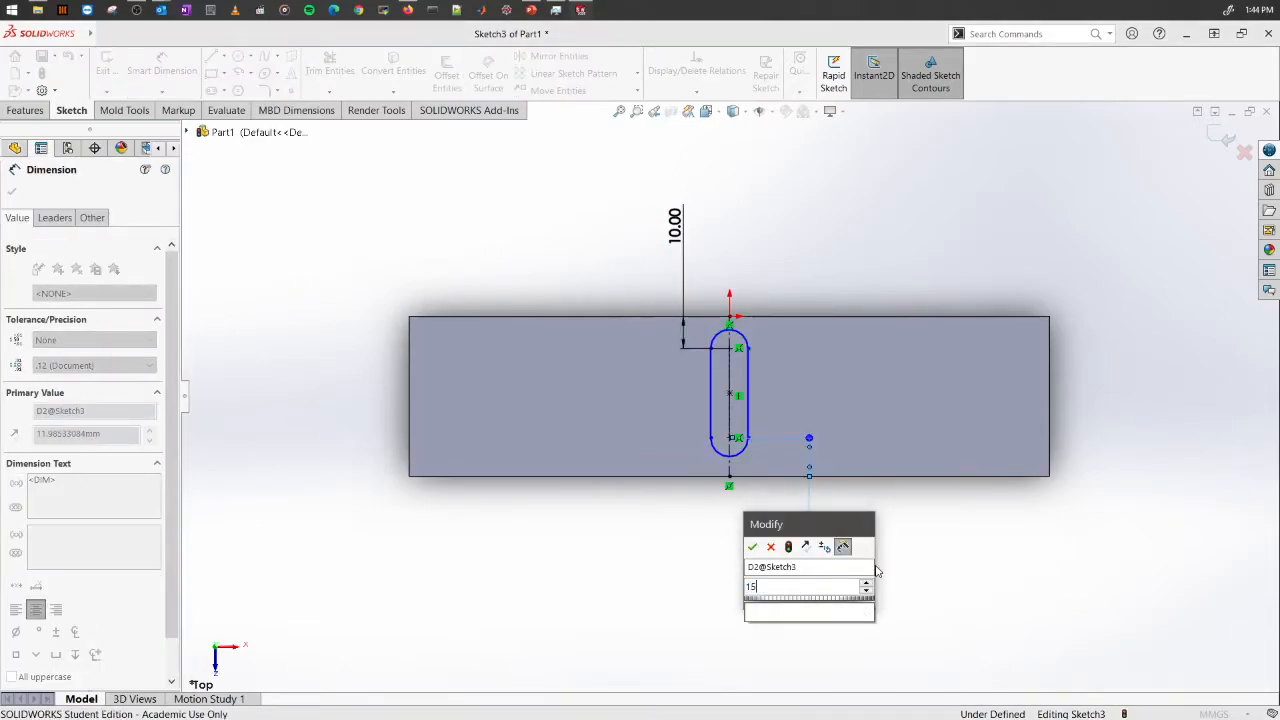
key("Return")
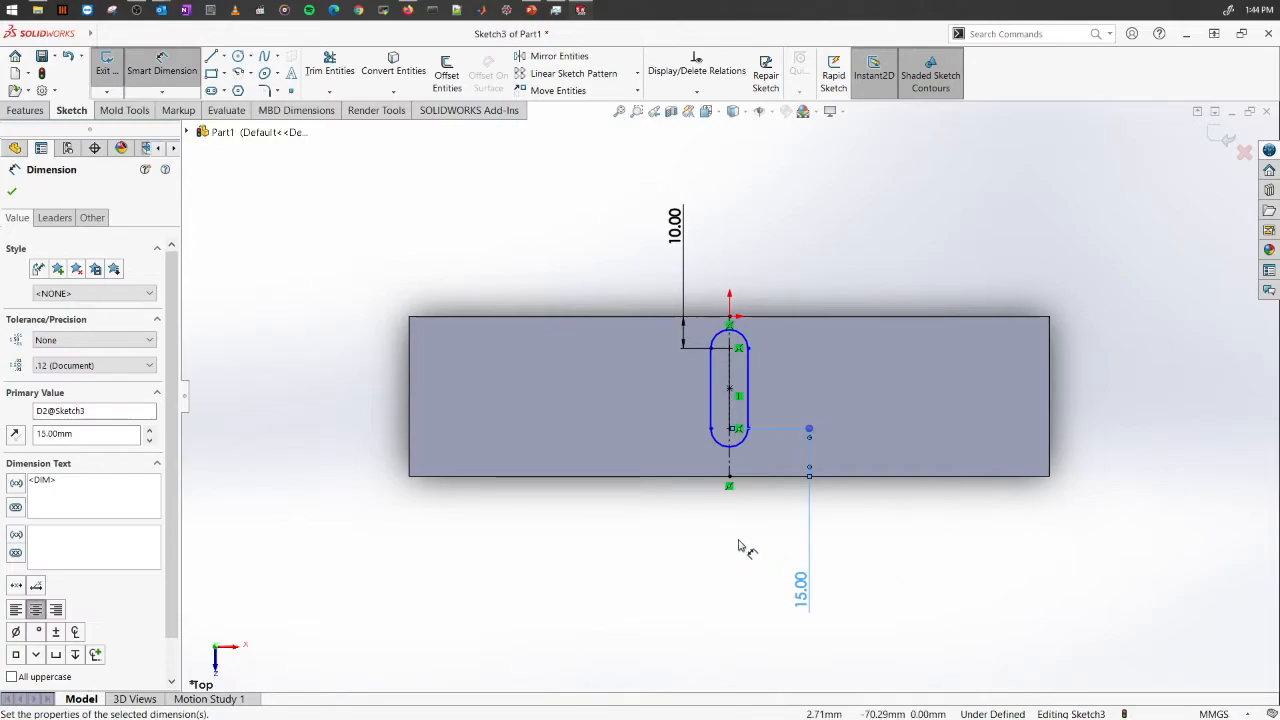
Step: Set the distance from the slot's far arc centre to the edge opposite the origin to 20 mm
double_click(810, 598)
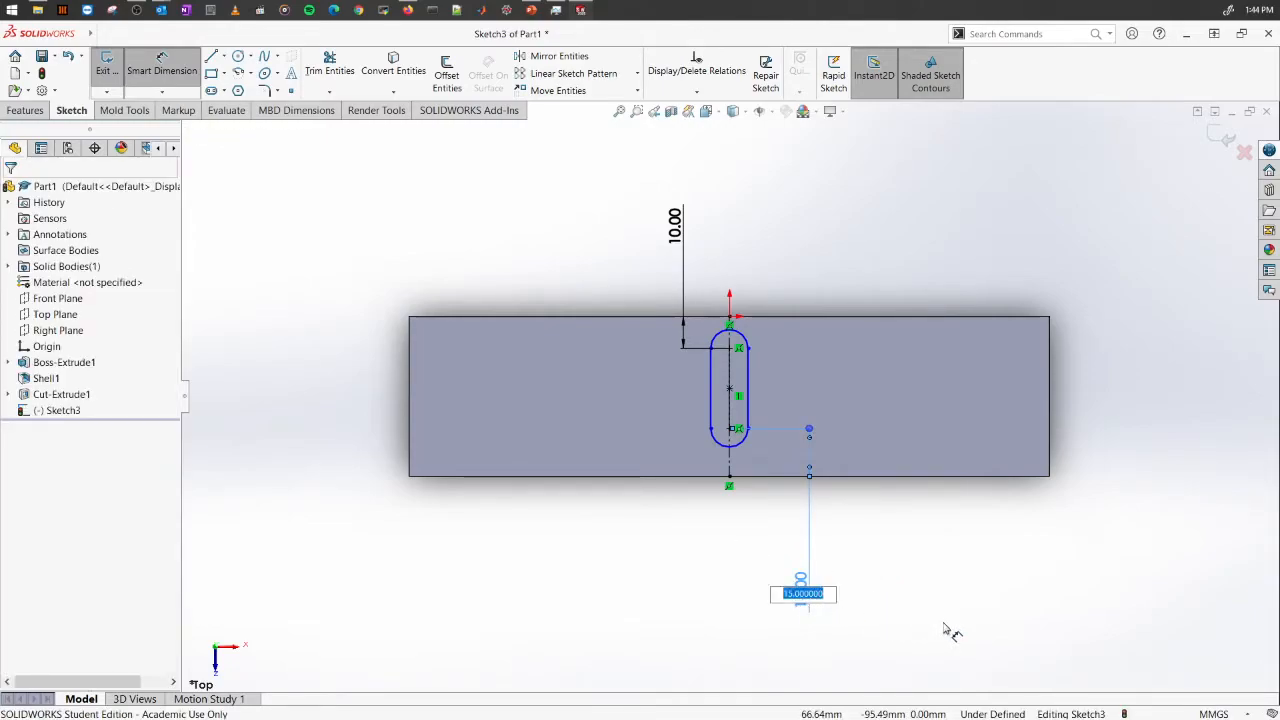
key("Return")
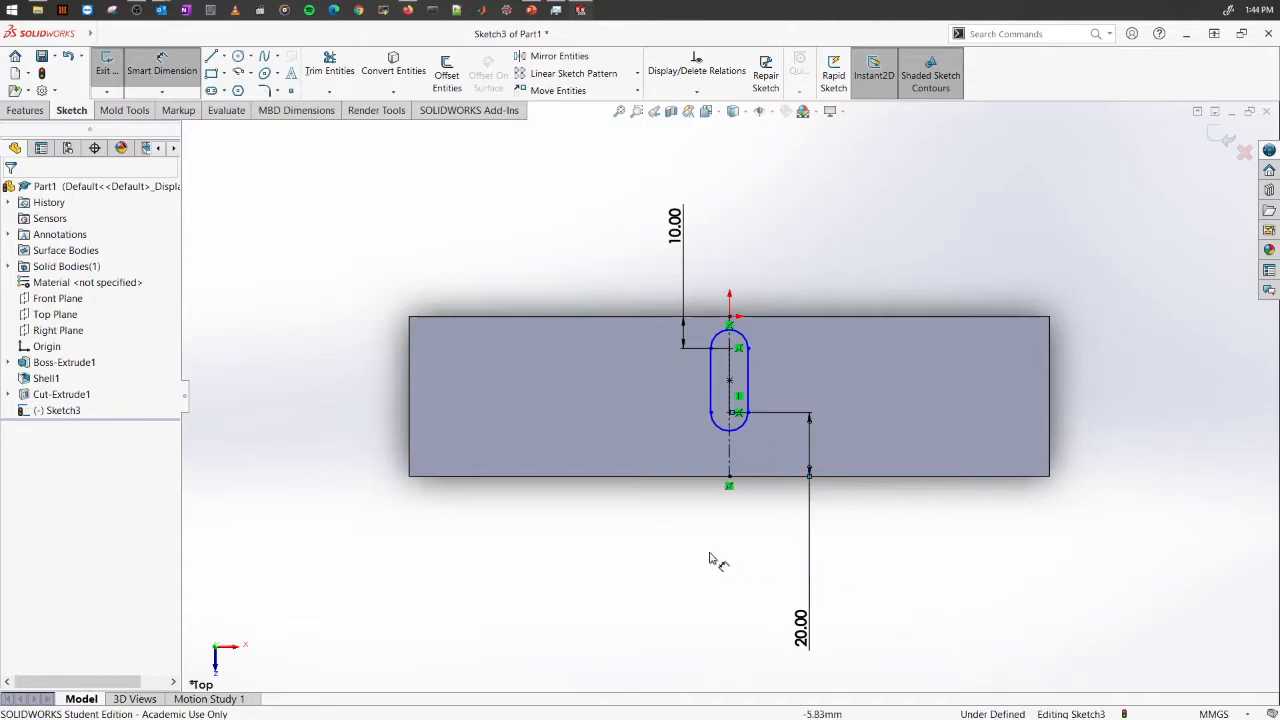
right_click(712, 555)
left_click(743, 581)
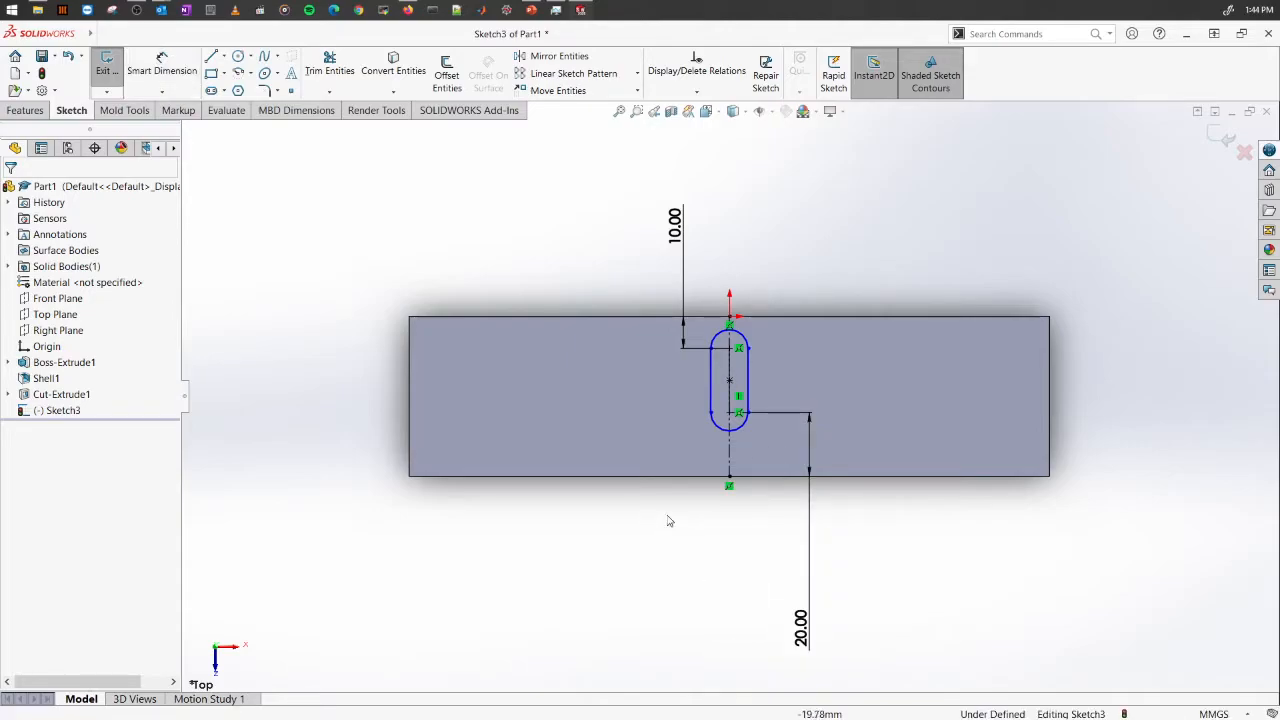
Step: Dimension the slot's end arc with a 5 mm radius
left_click(135, 70)
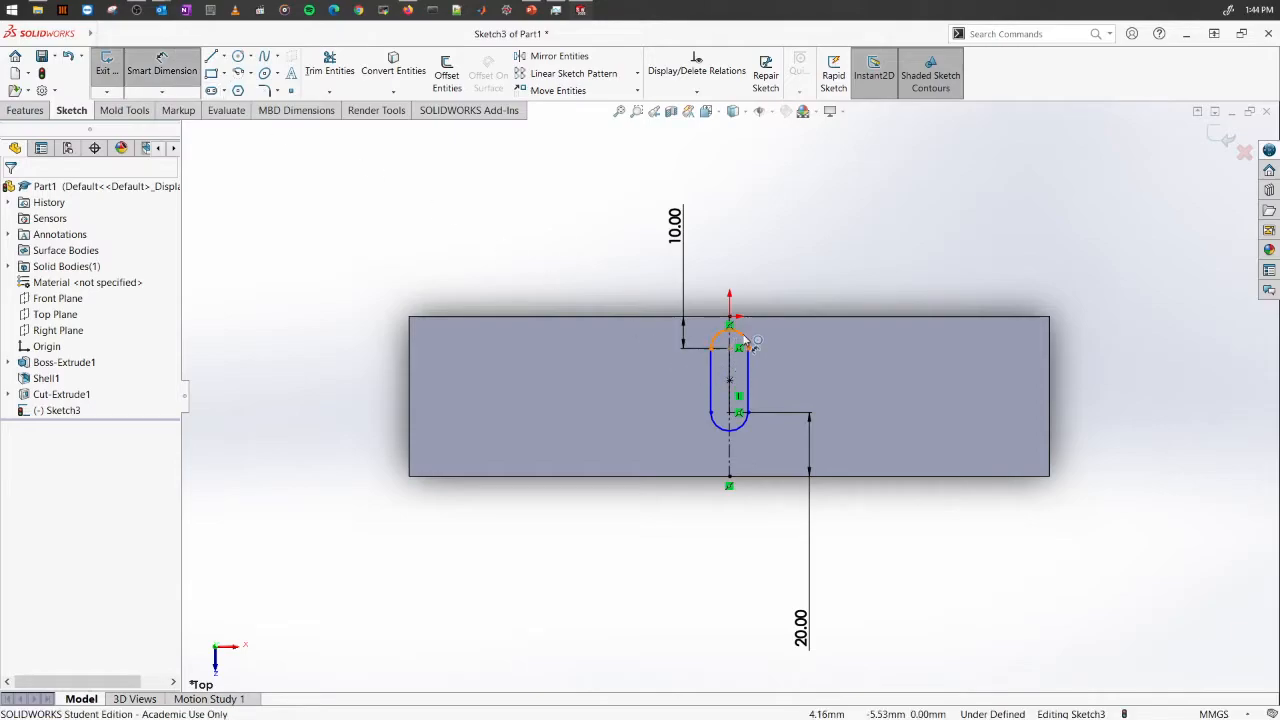
left_click(779, 320)
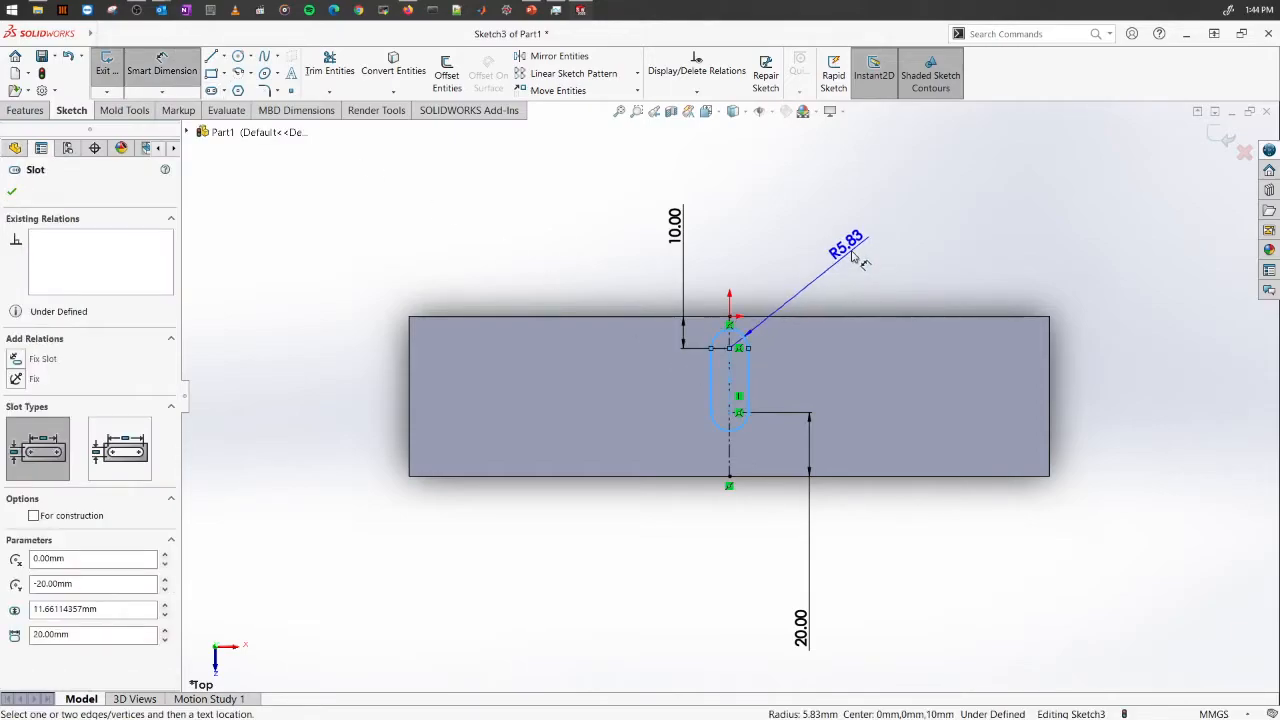
left_click(852, 258)
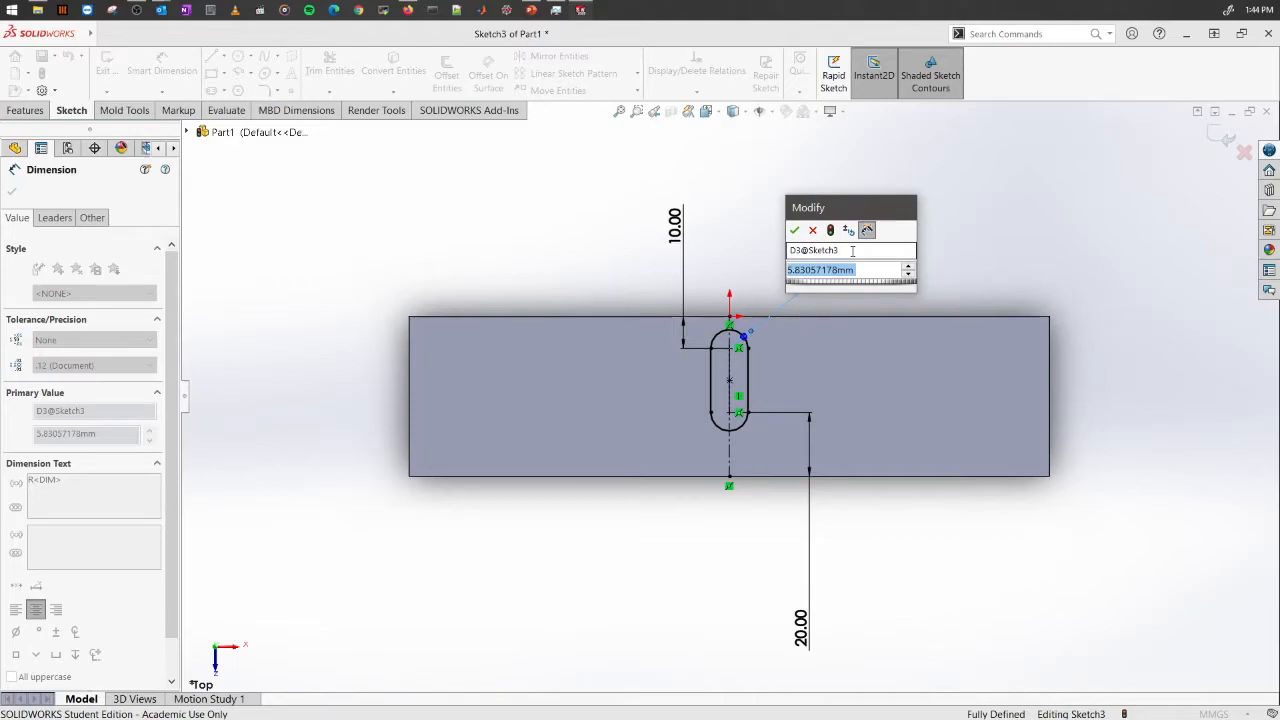
type("5")
key("Return")
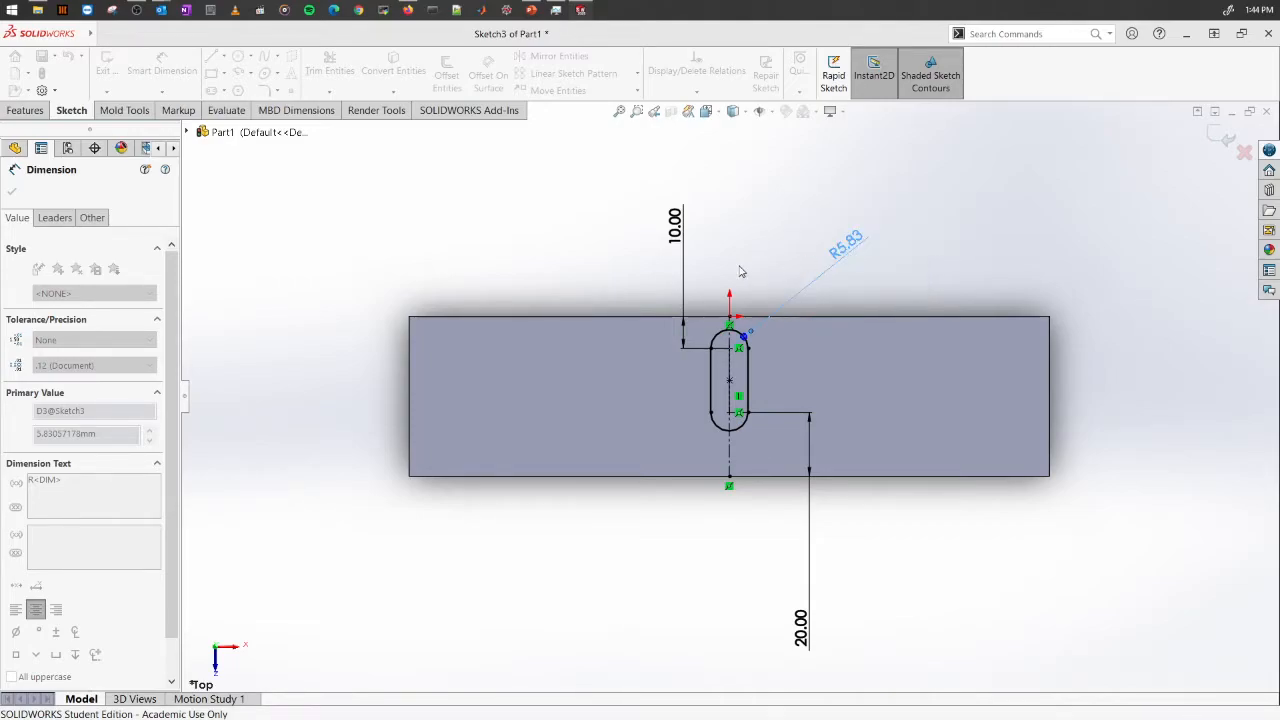
right_click(736, 163)
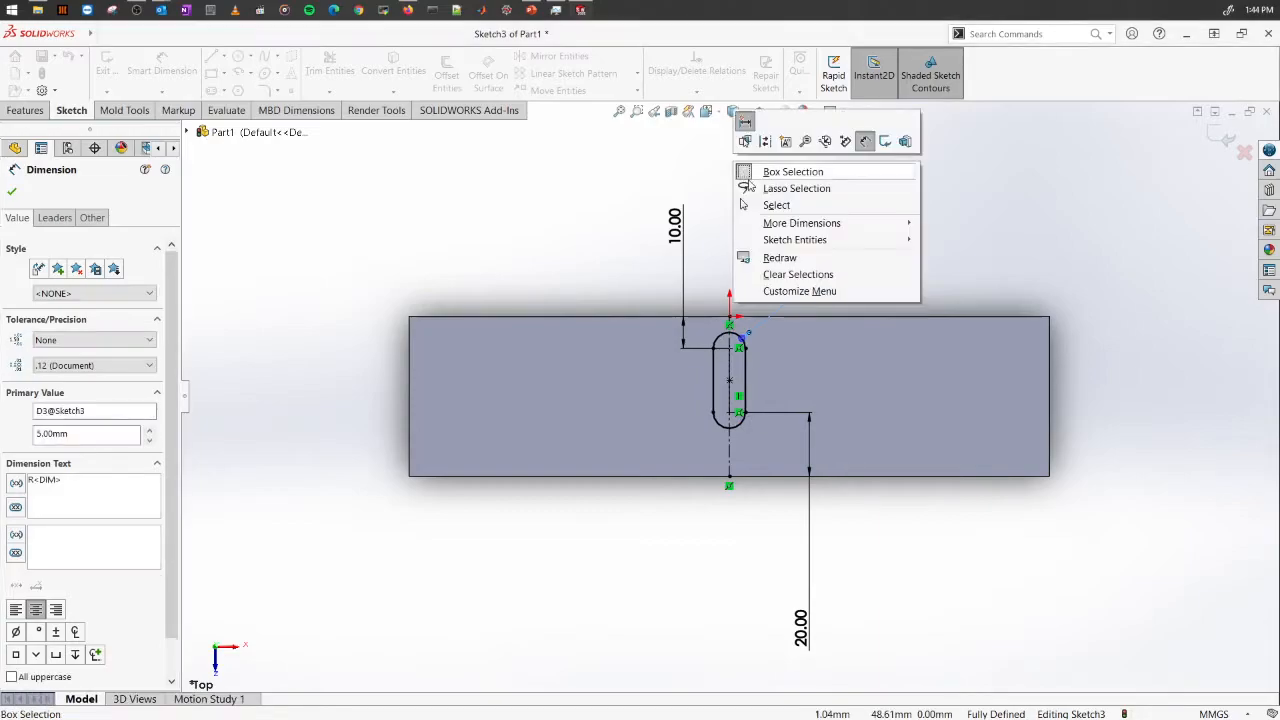
left_click(769, 210)
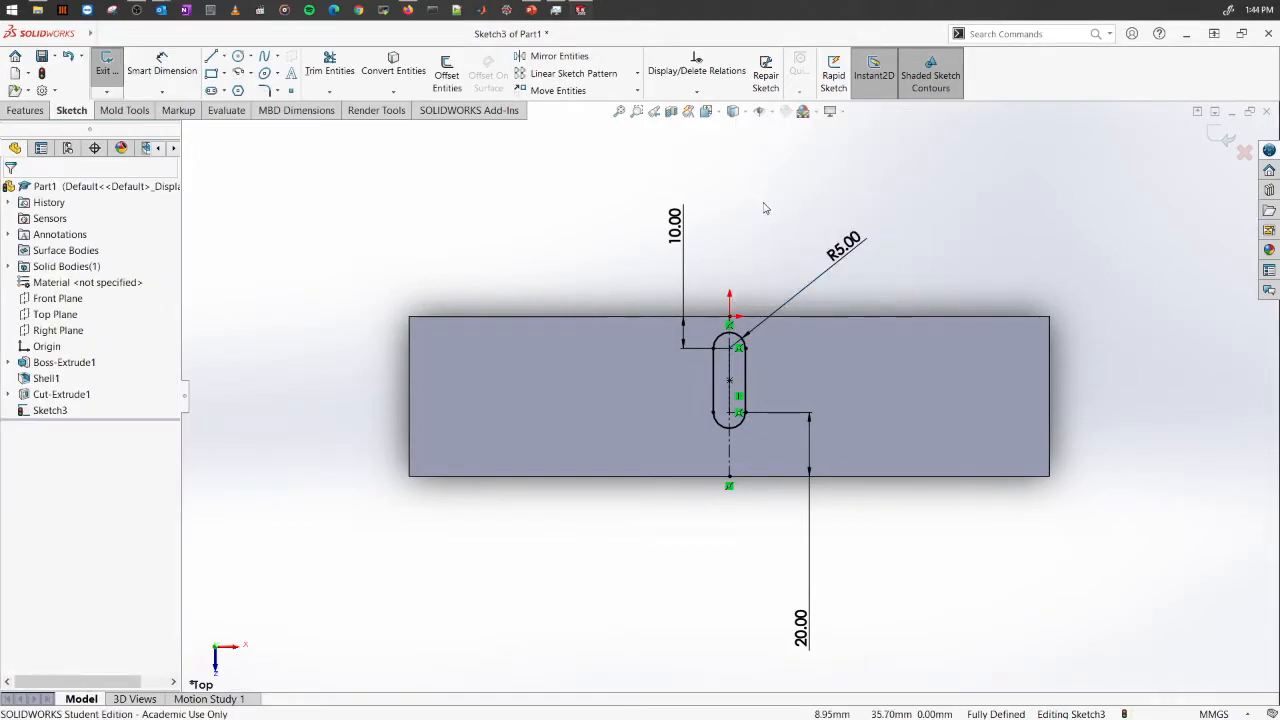
Step: Set up a linear sketch pattern of the slot along the X-axis with 20 mm spacing and 5 instances
left_click(573, 76)
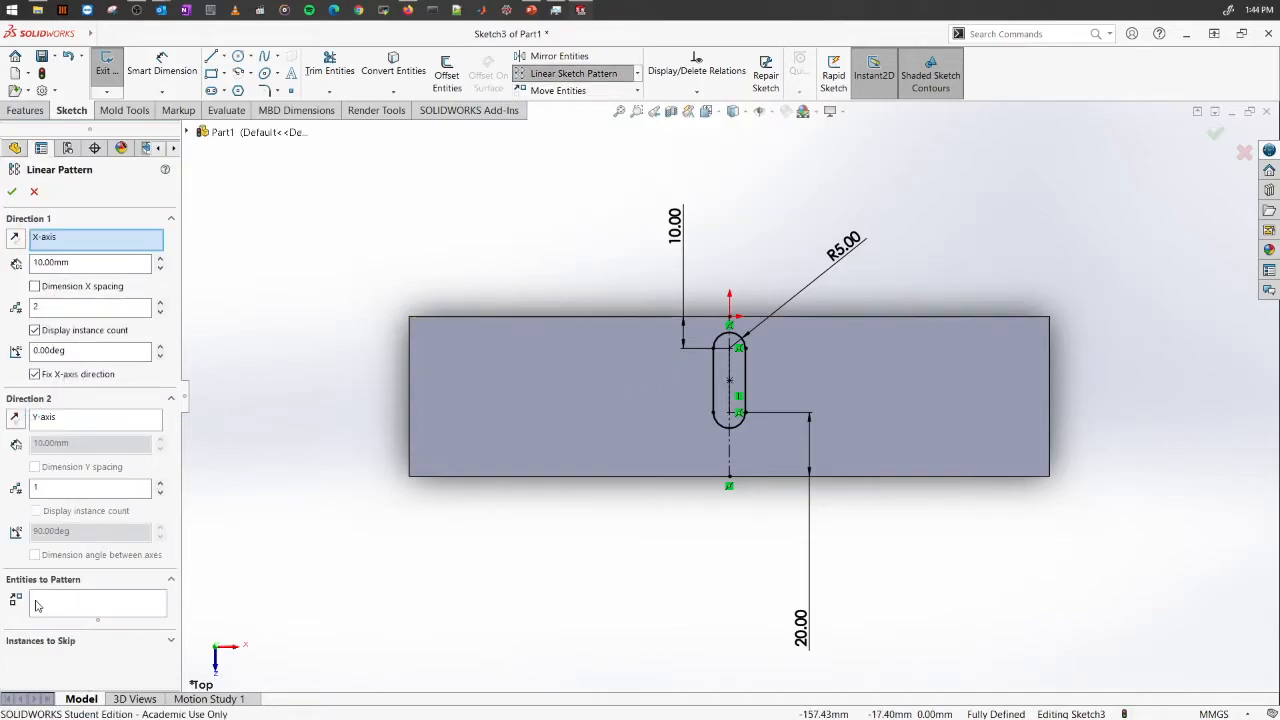
left_click(97, 605)
left_click(716, 424)
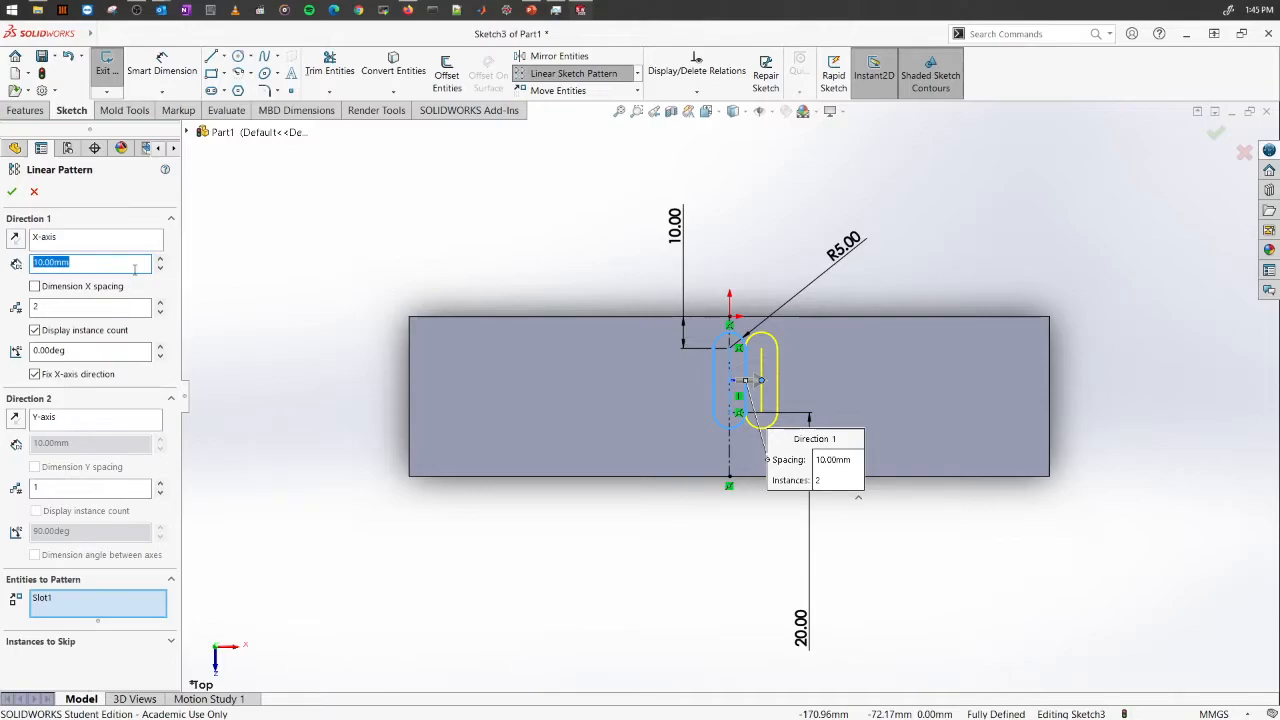
type("20")
key("Return")
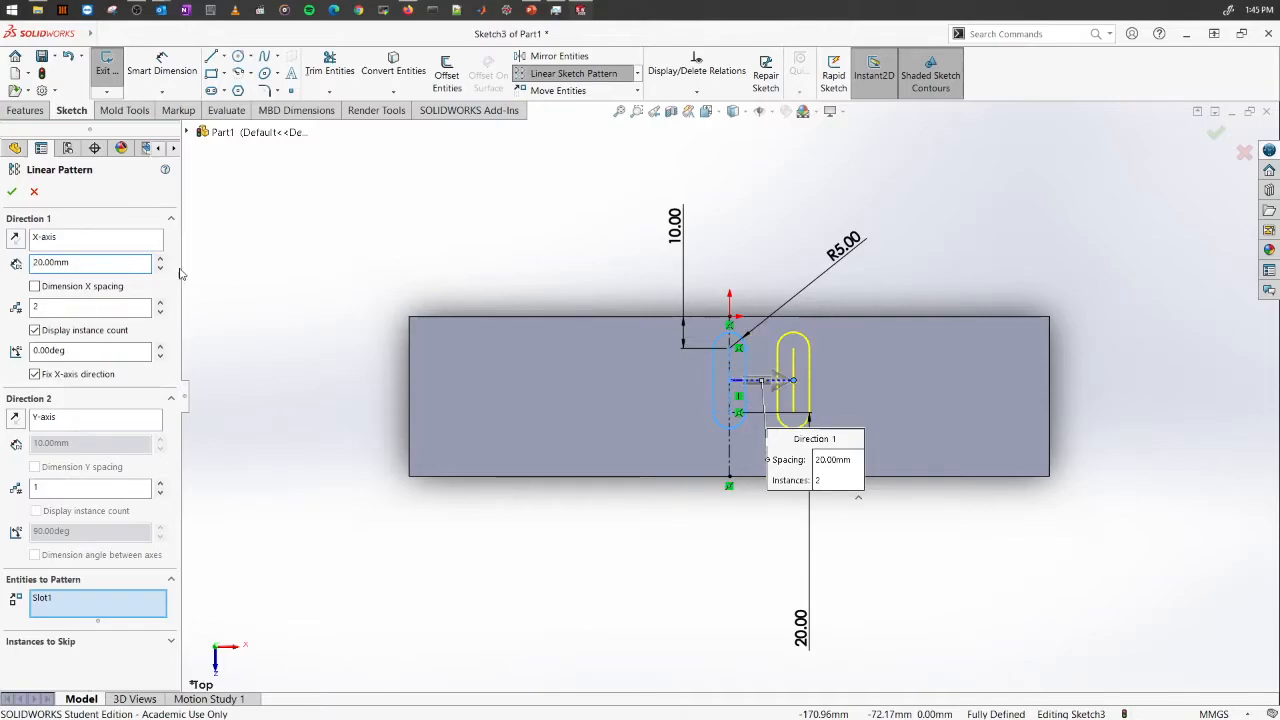
left_click(159, 304)
left_click(159, 304)
left_click(159, 304)
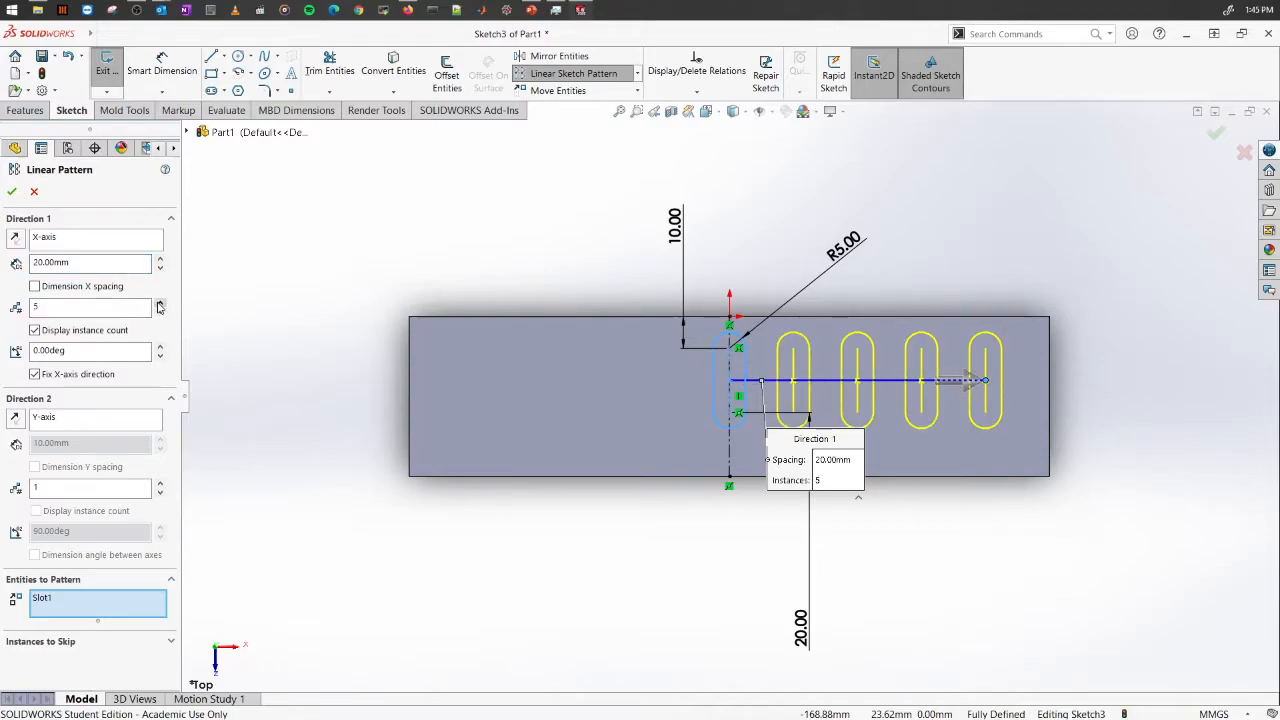
Step: Pattern the slot in the opposite direction too, using the long edge away from the origin, 20 mm spacing and 5 instances
right_click(128, 422)
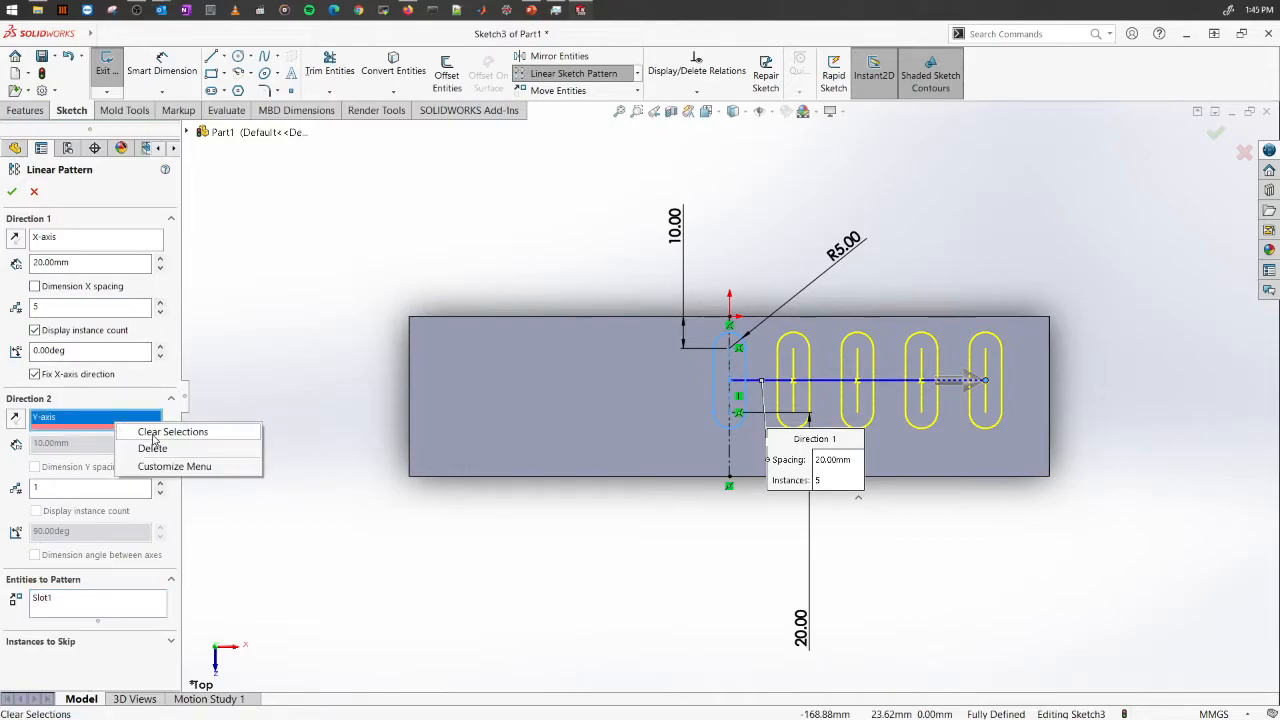
left_click(152, 432)
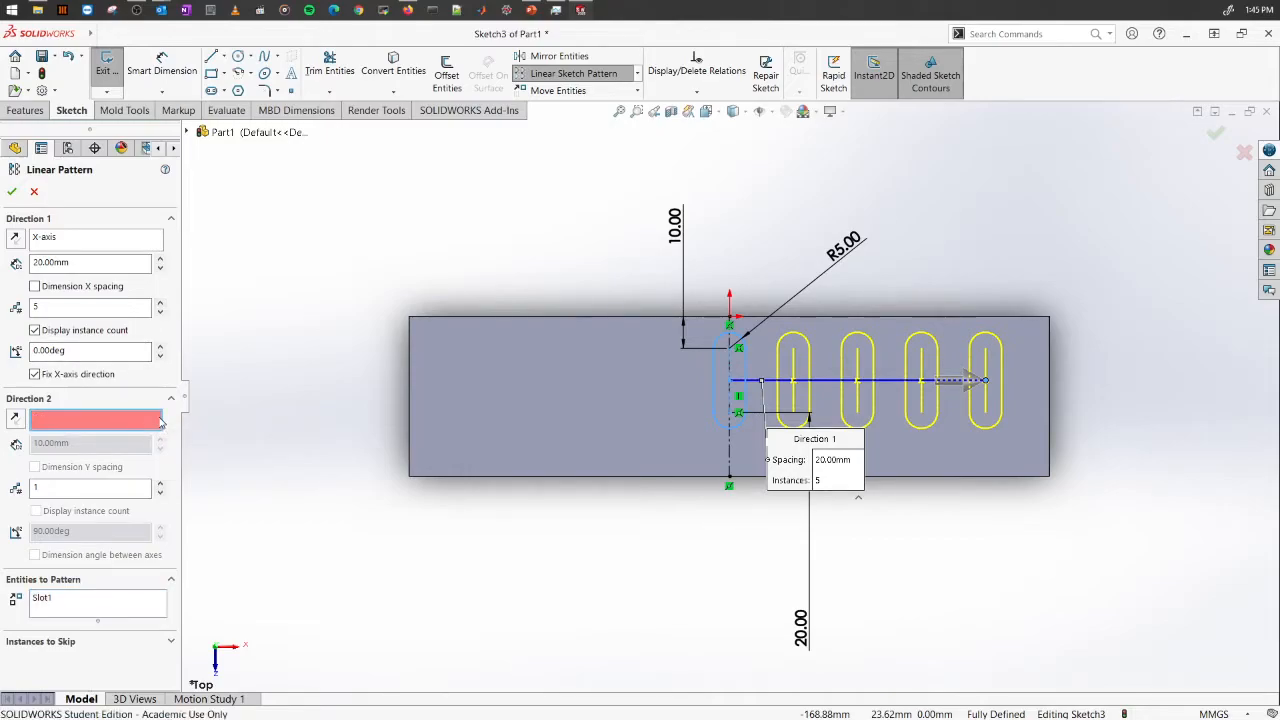
left_click(480, 477)
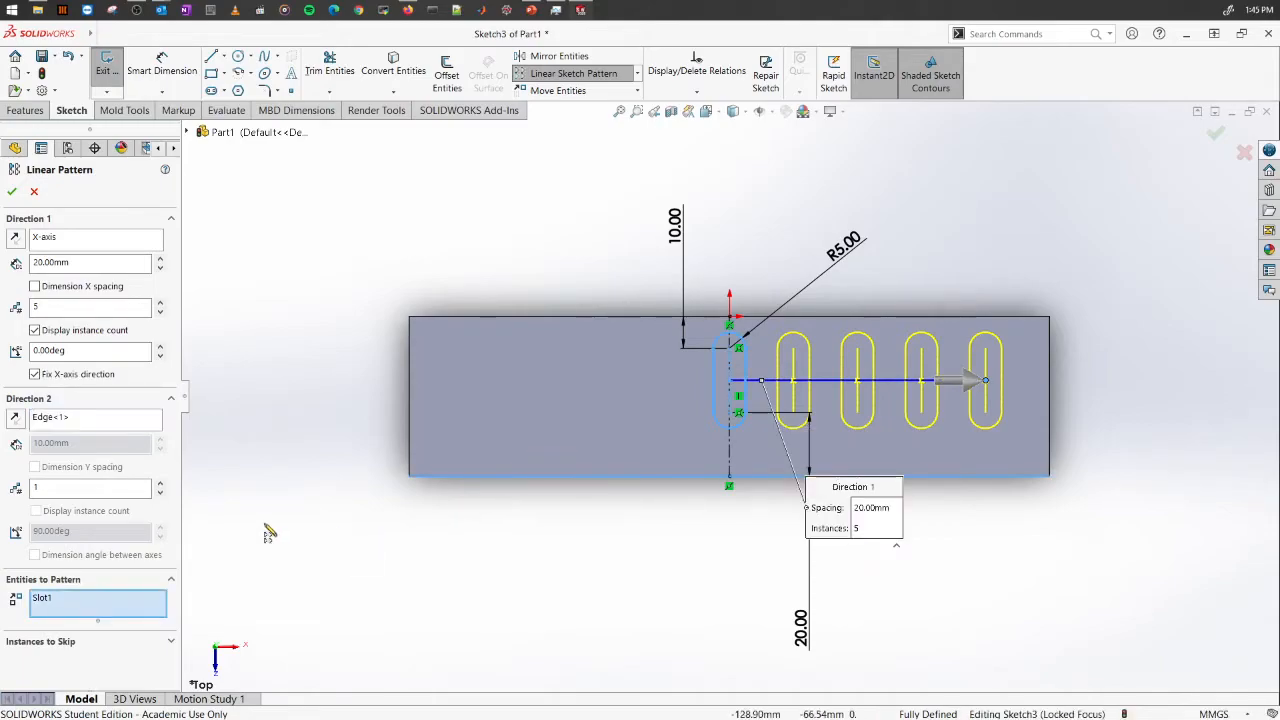
left_click(111, 422)
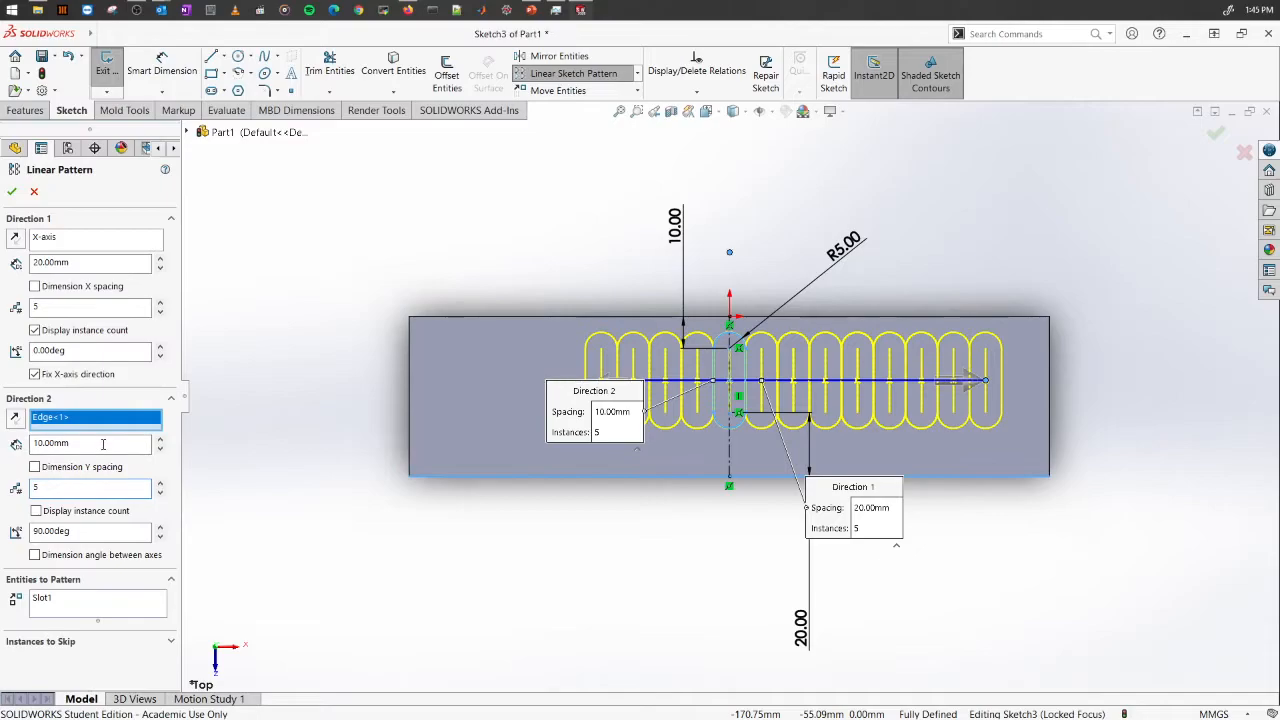
type("20")
key("Return")
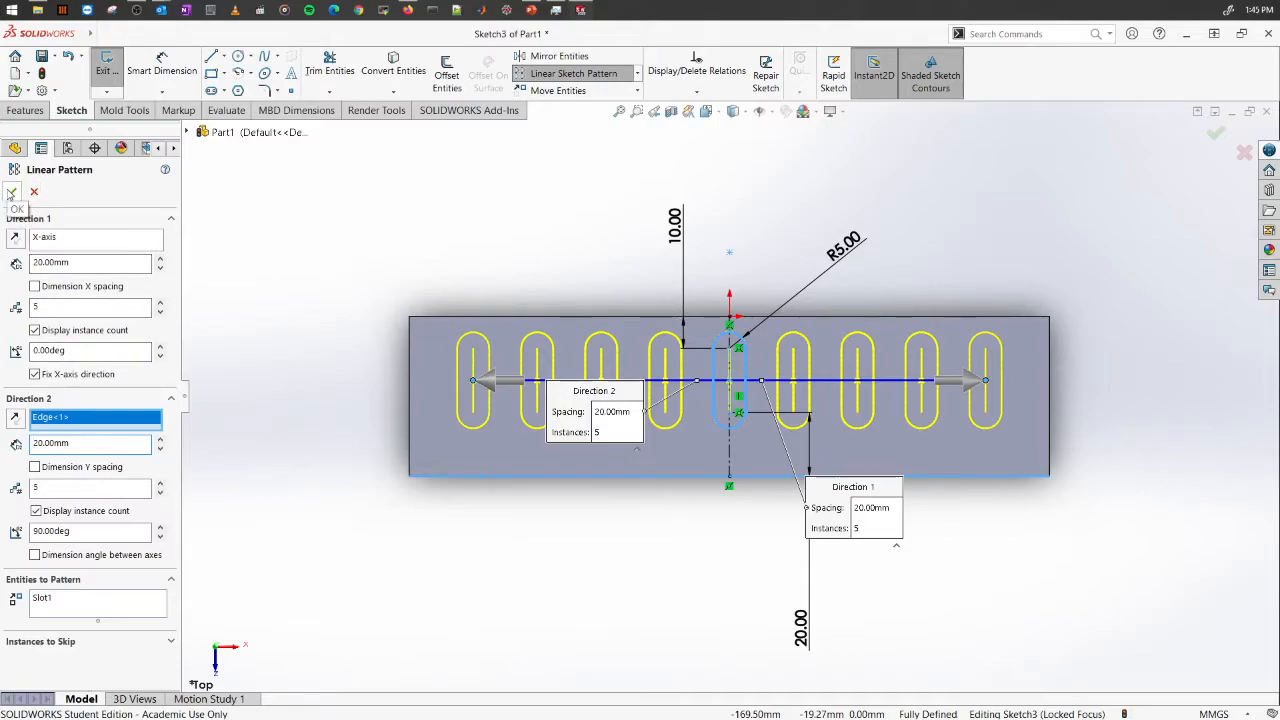
left_click(11, 193)
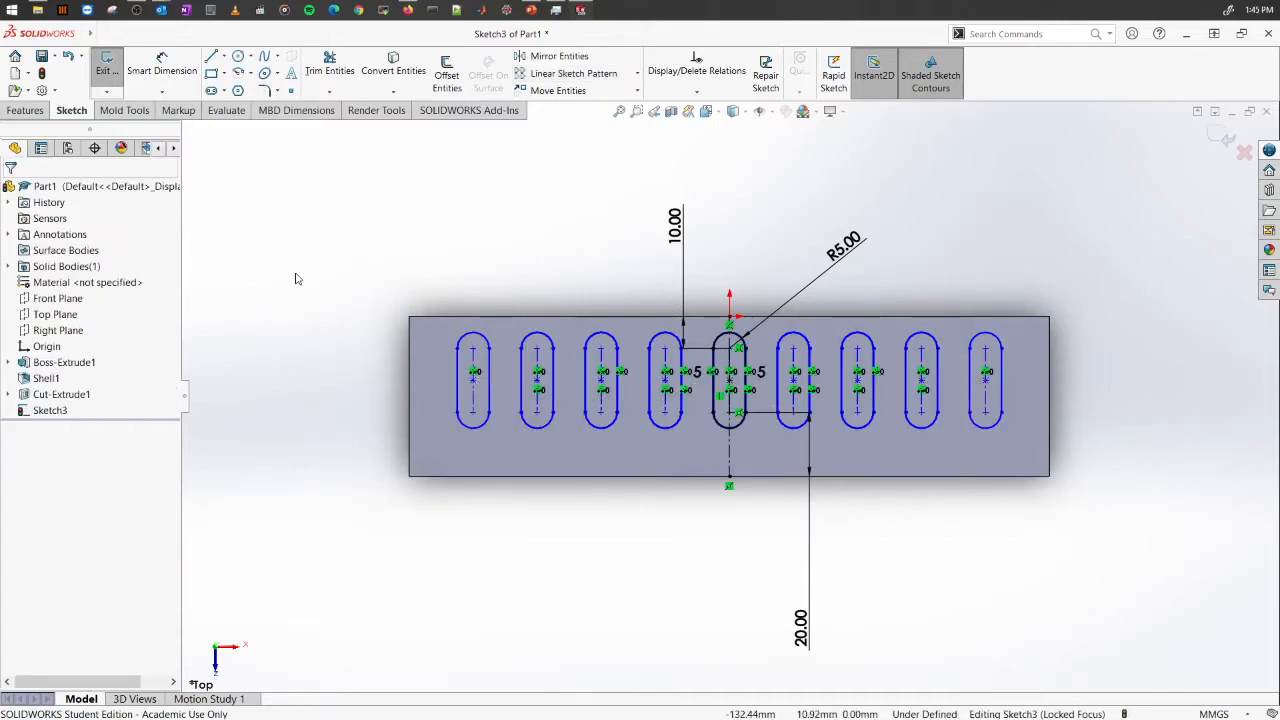
Step: Set up an extruded cut from the whole slot sketch with the Through All - Both end condition and try to apply it
left_click(62, 411)
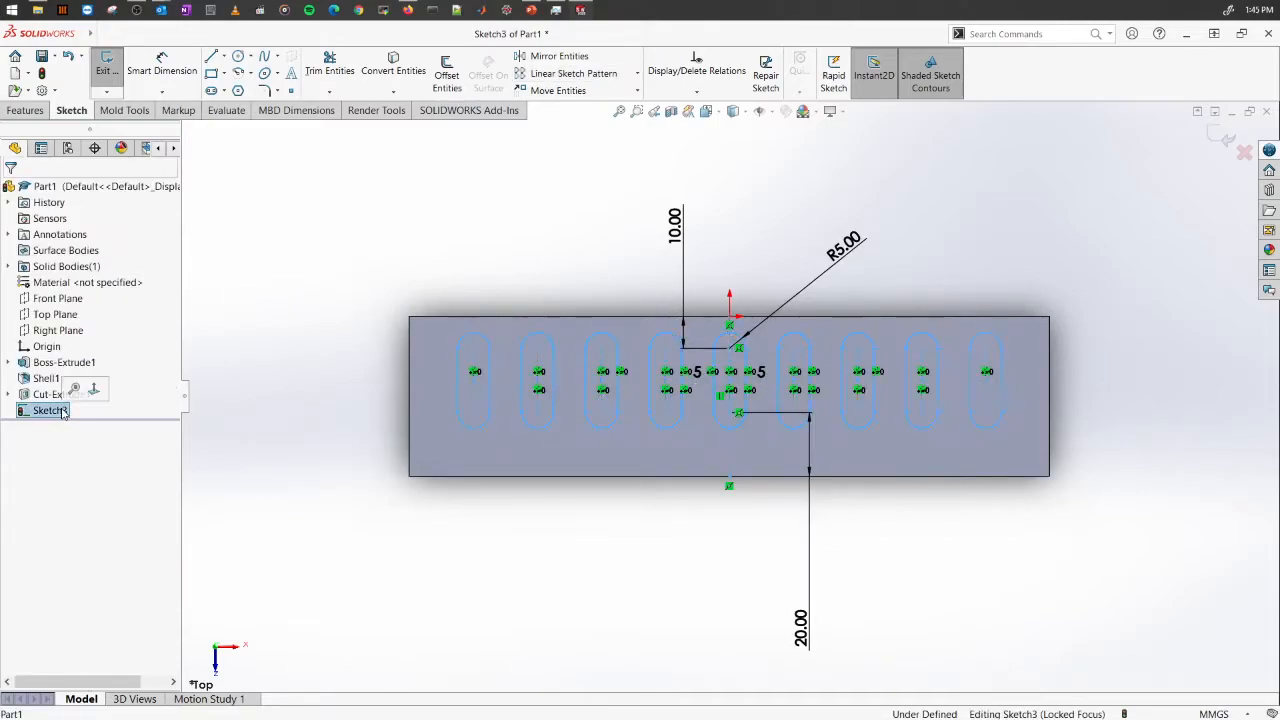
left_click(30, 111)
left_click(316, 75)
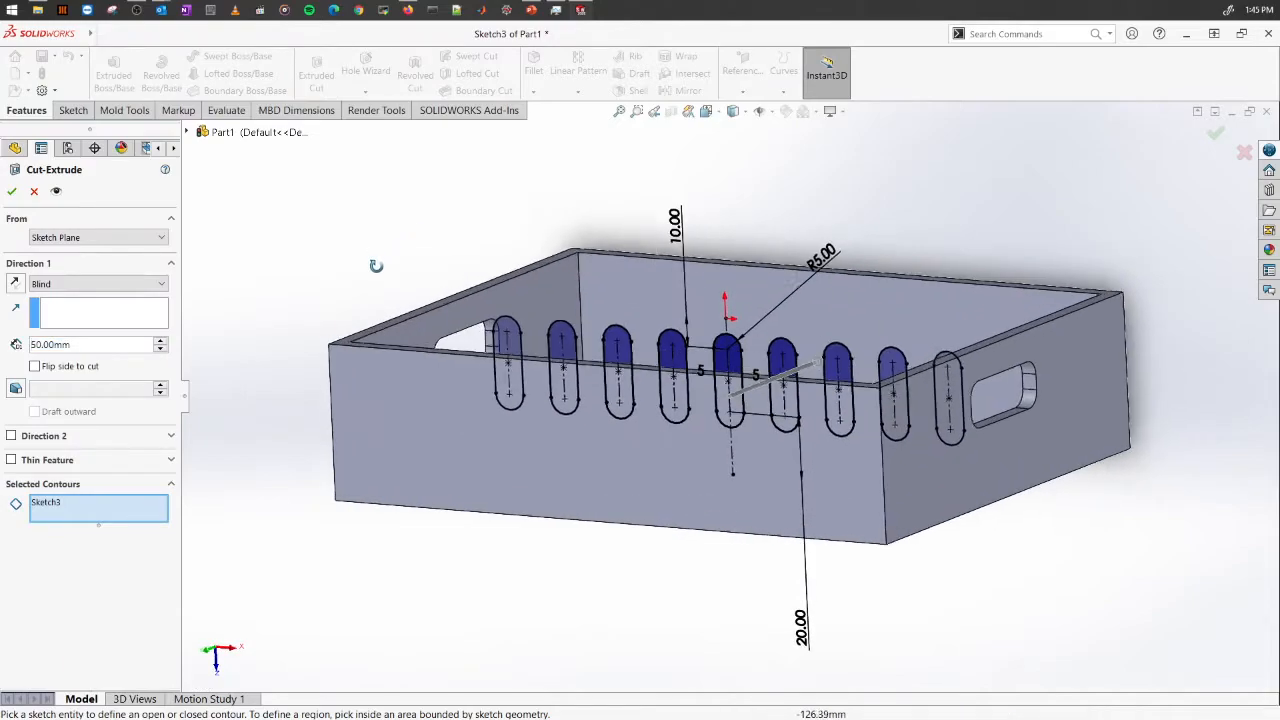
mouse_move(390, 338)
middle_mouse_down()
mouse_move(401, 385)
mouse_move(384, 365)
middle_mouse_up()
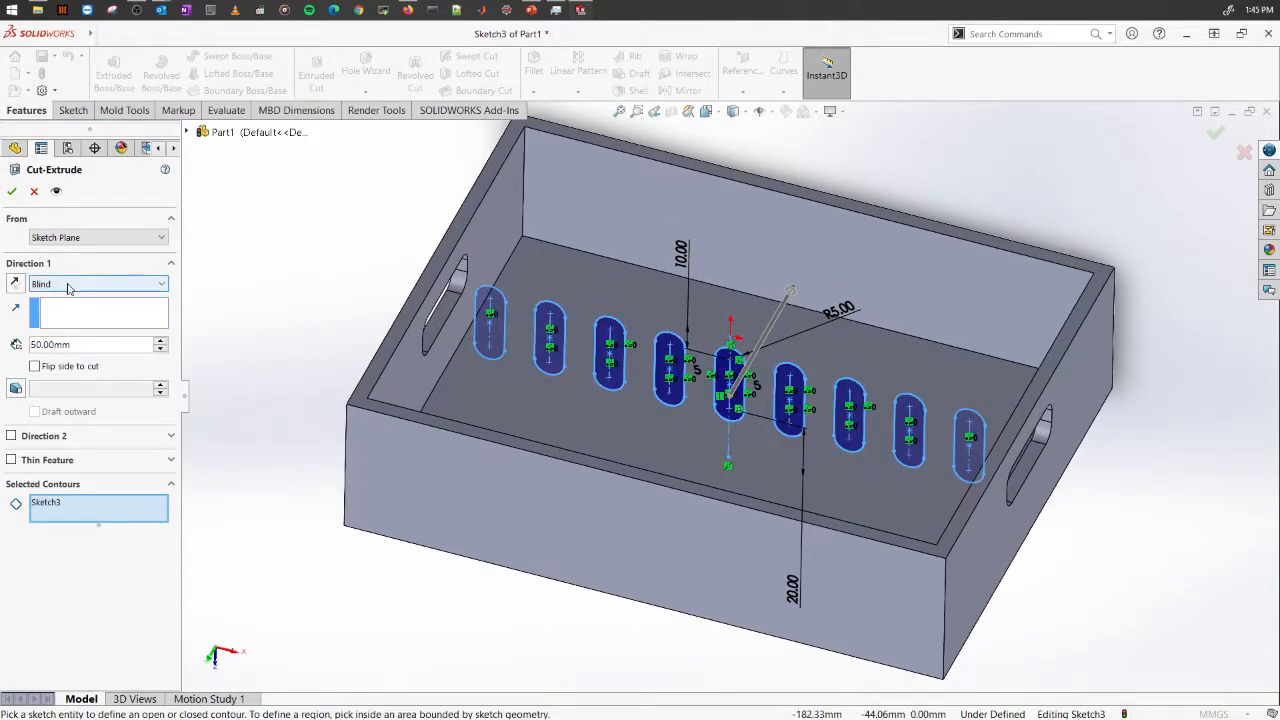
left_click(68, 287)
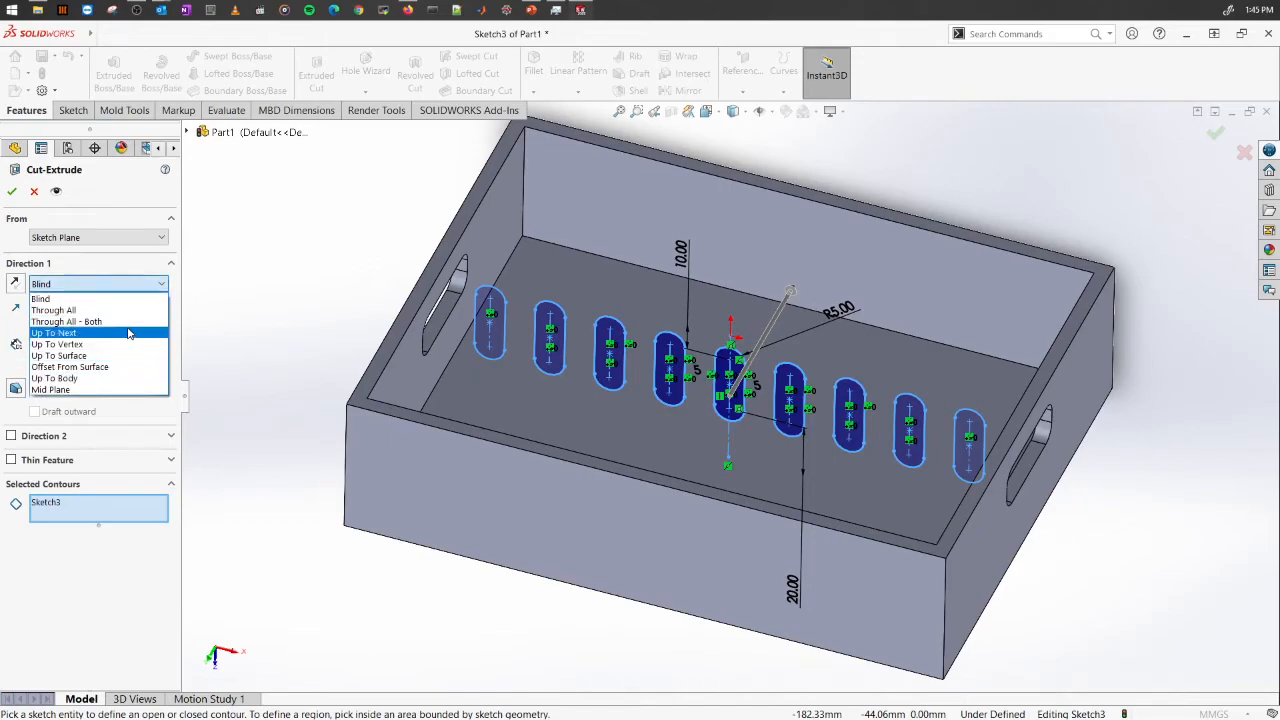
left_click(128, 321)
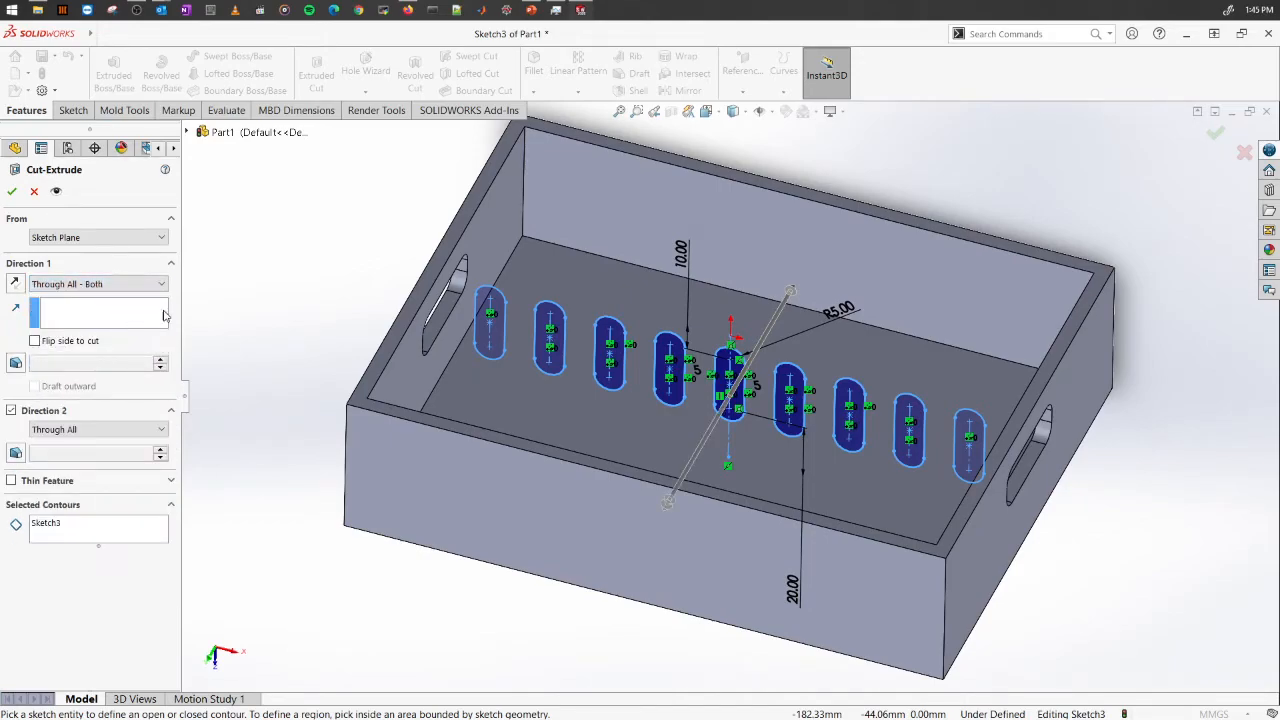
left_click(13, 193)
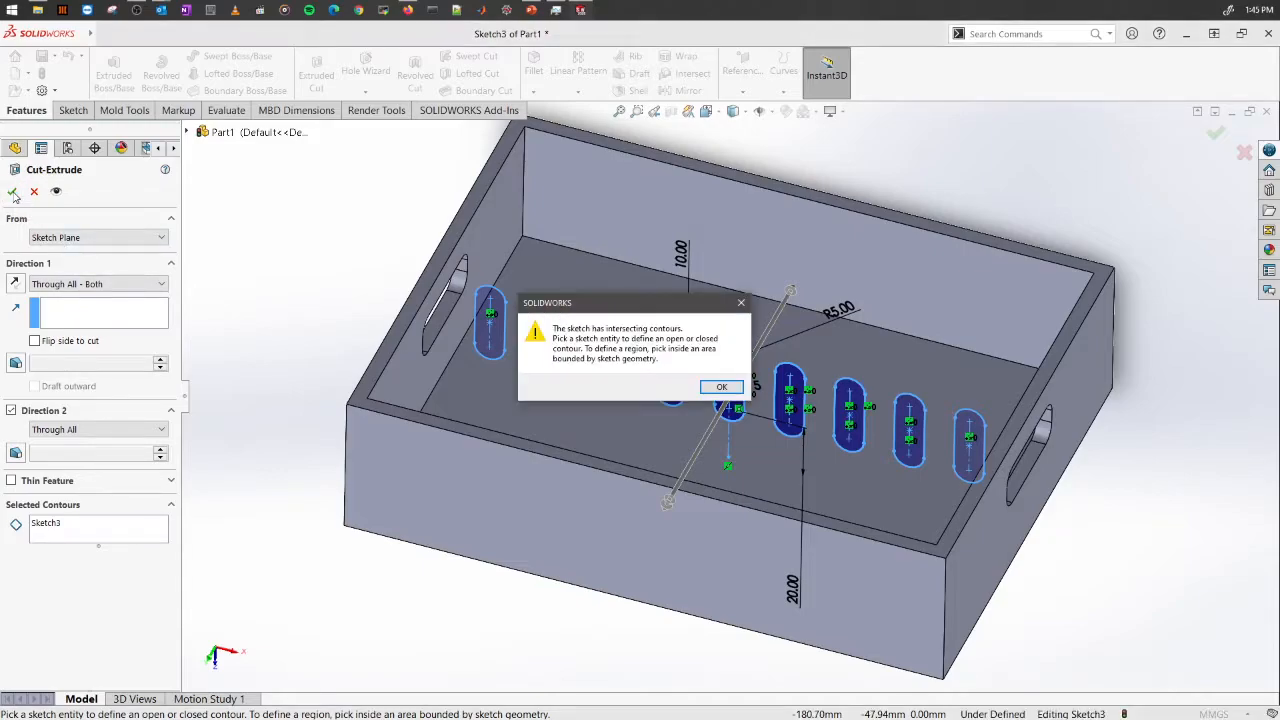
left_click(729, 391)
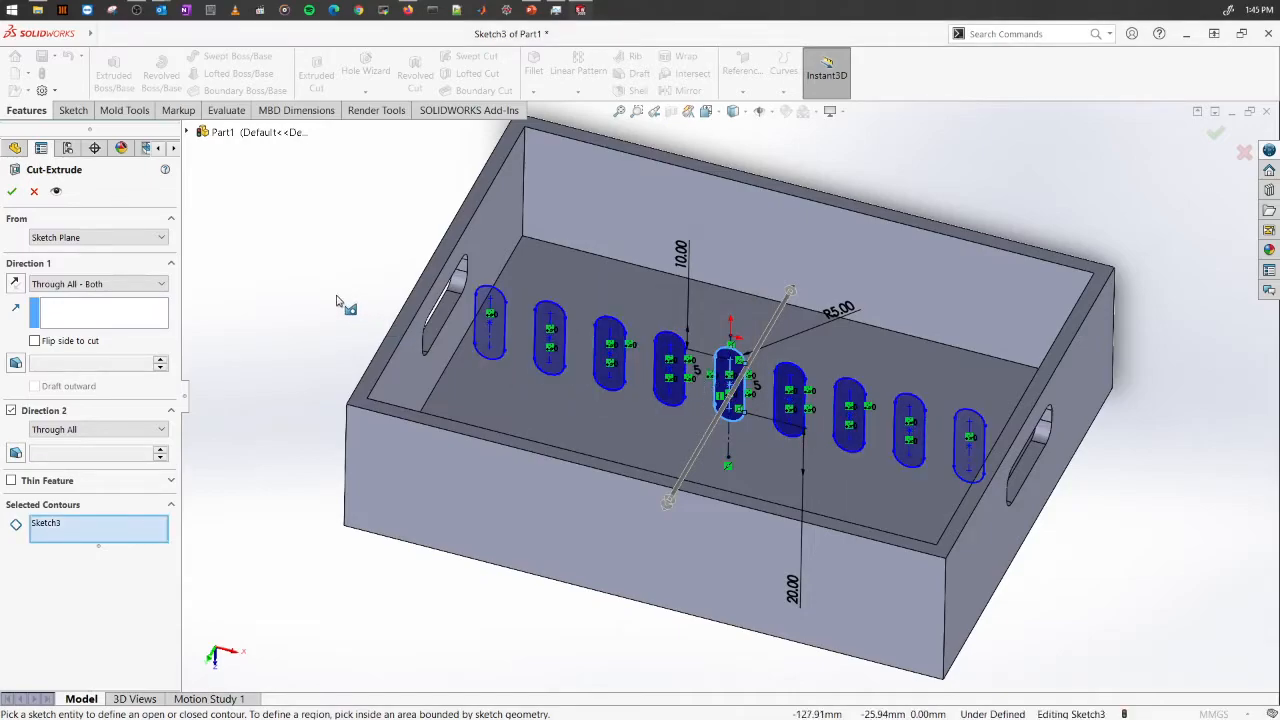
Step: Choose all nine slot regions as the cut contours and cut them through both long walls of the box
scroll(688, 375, "down", 3)
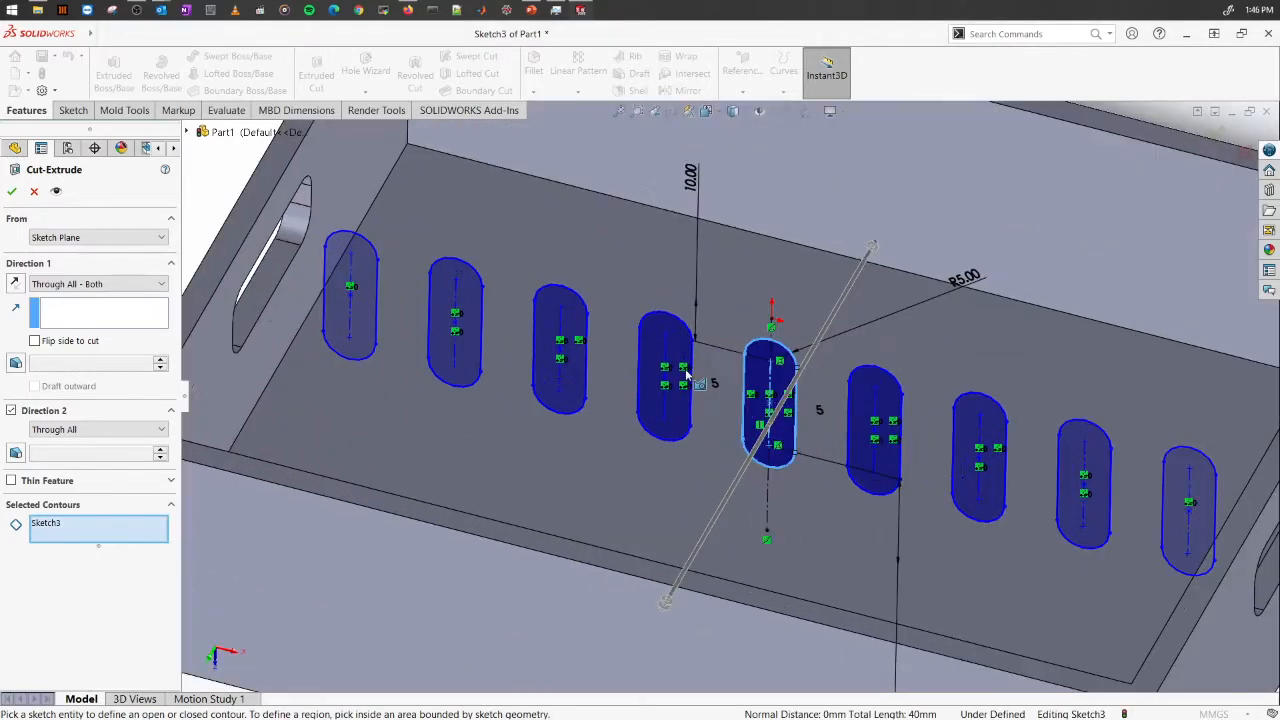
left_click(890, 406)
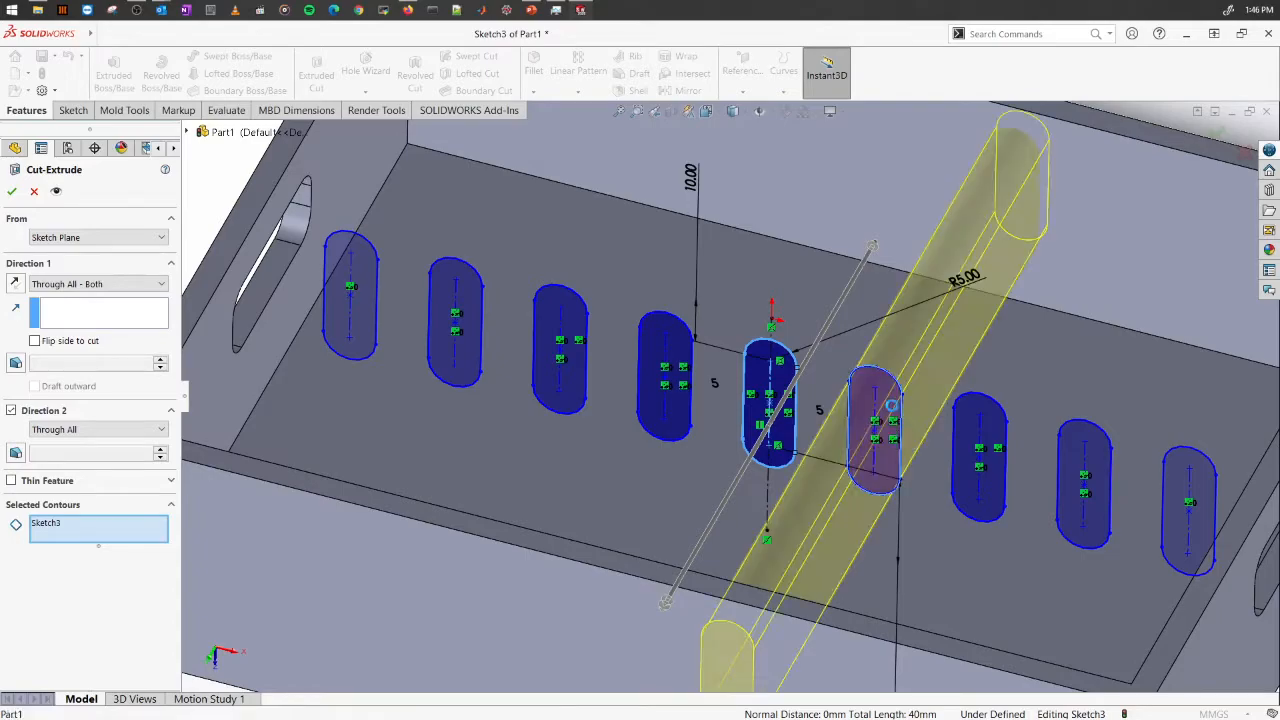
left_click(972, 432)
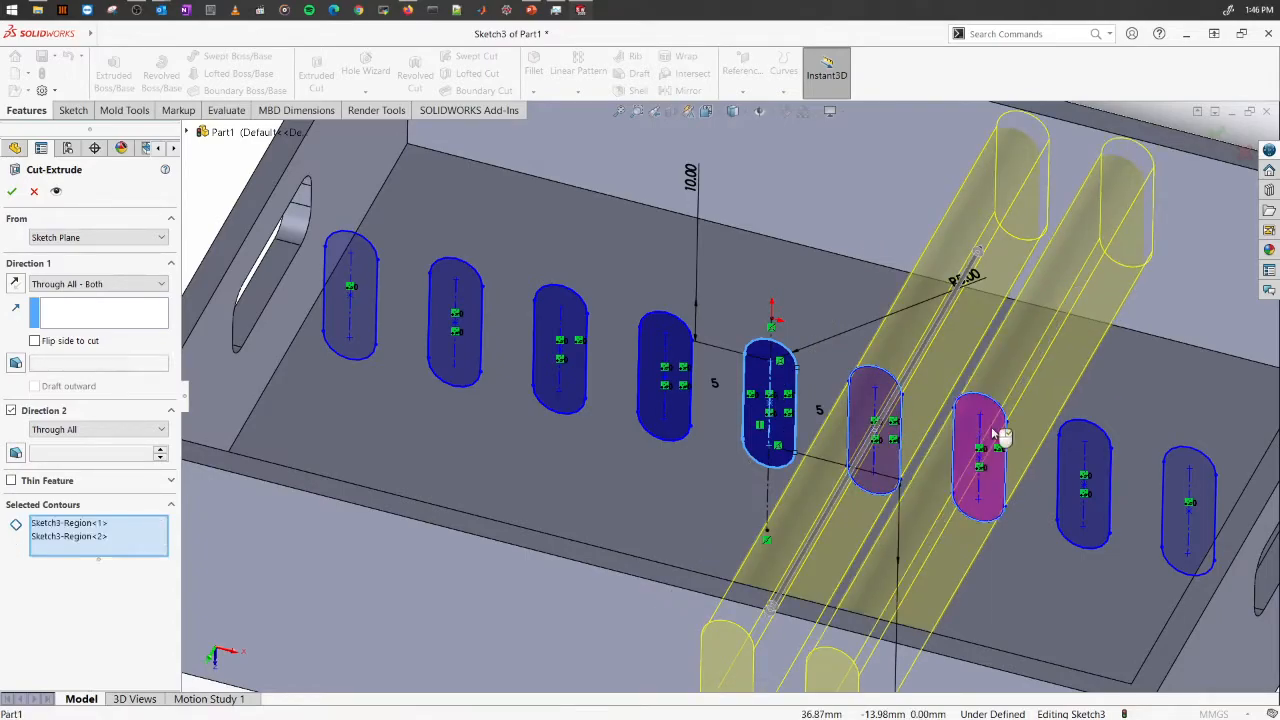
left_click(1097, 458)
left_click(1176, 482)
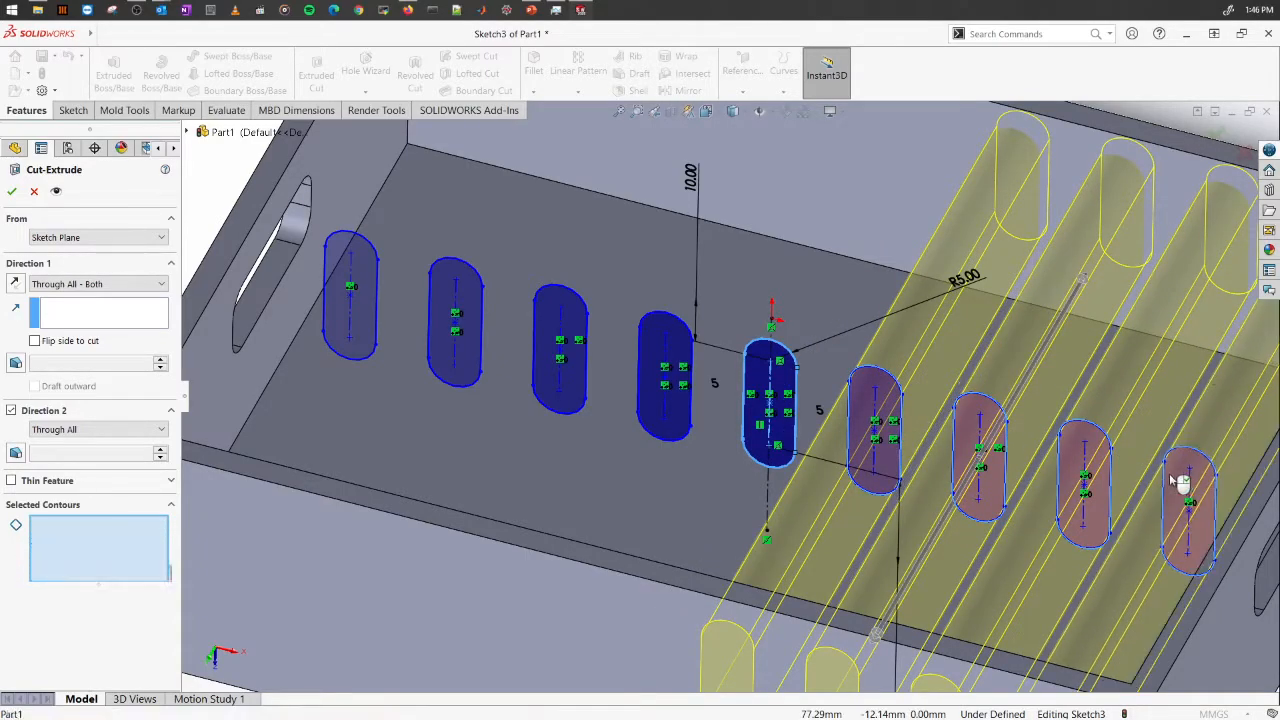
left_click(792, 390)
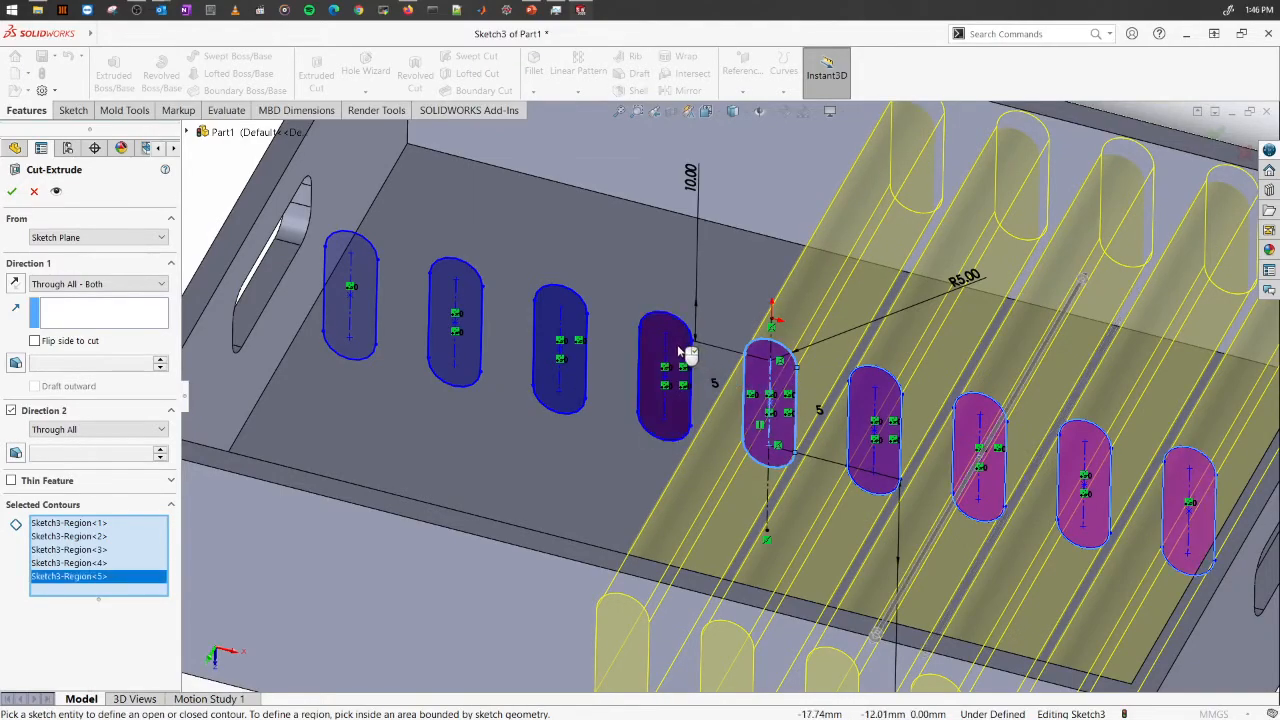
left_click(684, 365)
left_click(570, 328)
left_click(478, 308)
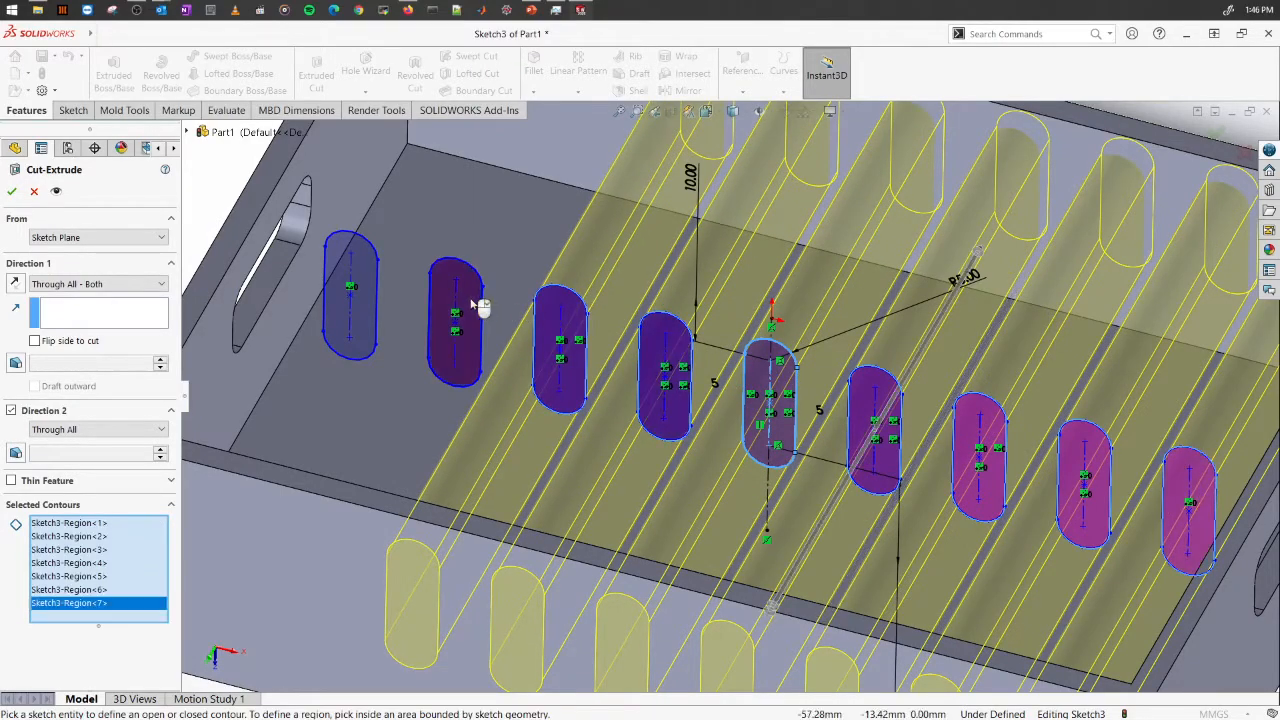
left_click(372, 282)
scroll(557, 402, "up", 5)
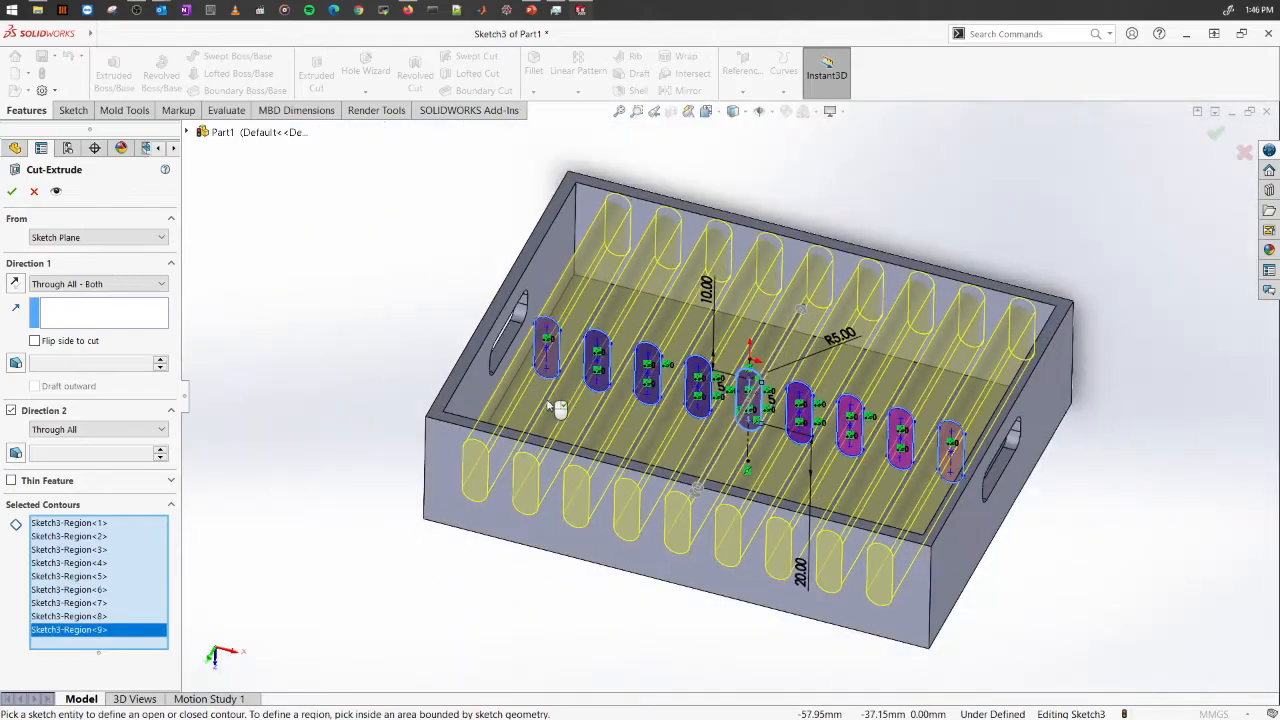
left_click(13, 192)
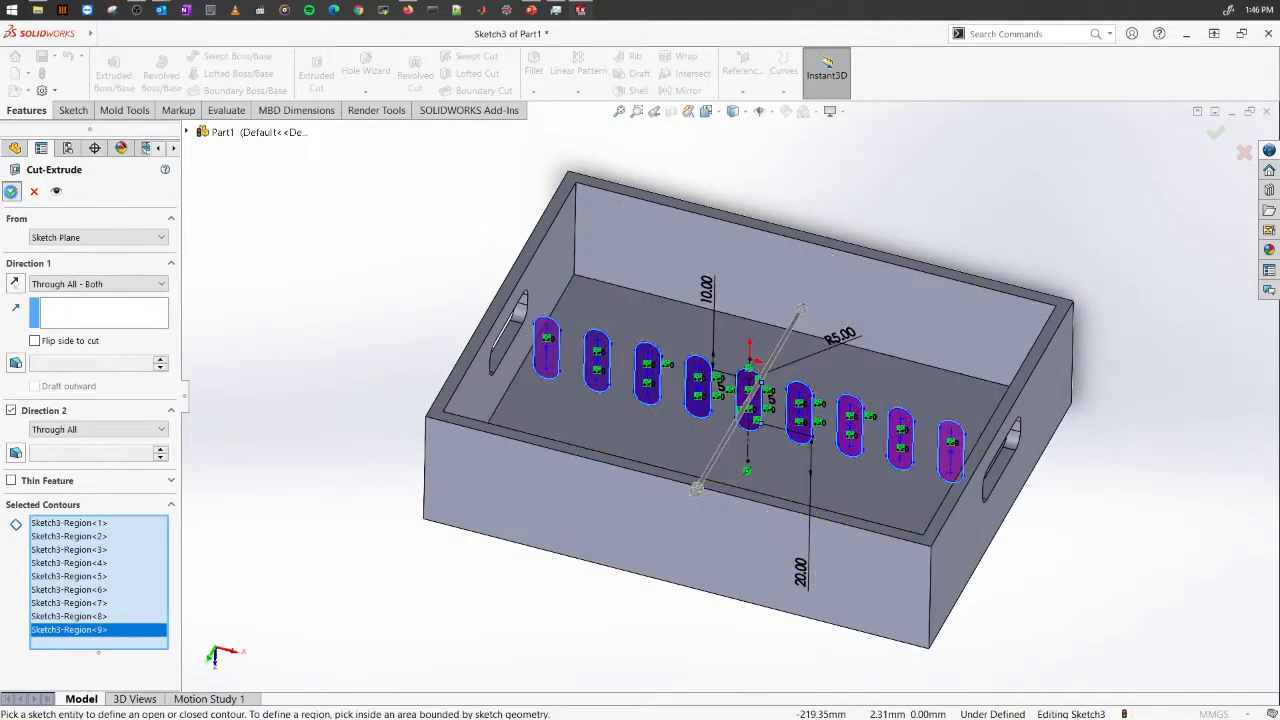
left_click(343, 307)
Step: Start a new sketch on the outer bottom face of the box and view it straight on
mouse_move(367, 333)
middle_mouse_down()
mouse_move(369, 271)
mouse_move(409, 257)
mouse_move(378, 230)
mouse_move(334, 226)
mouse_move(320, 246)
middle_mouse_up()
middle_click_drag(854, 529, 761, 254)
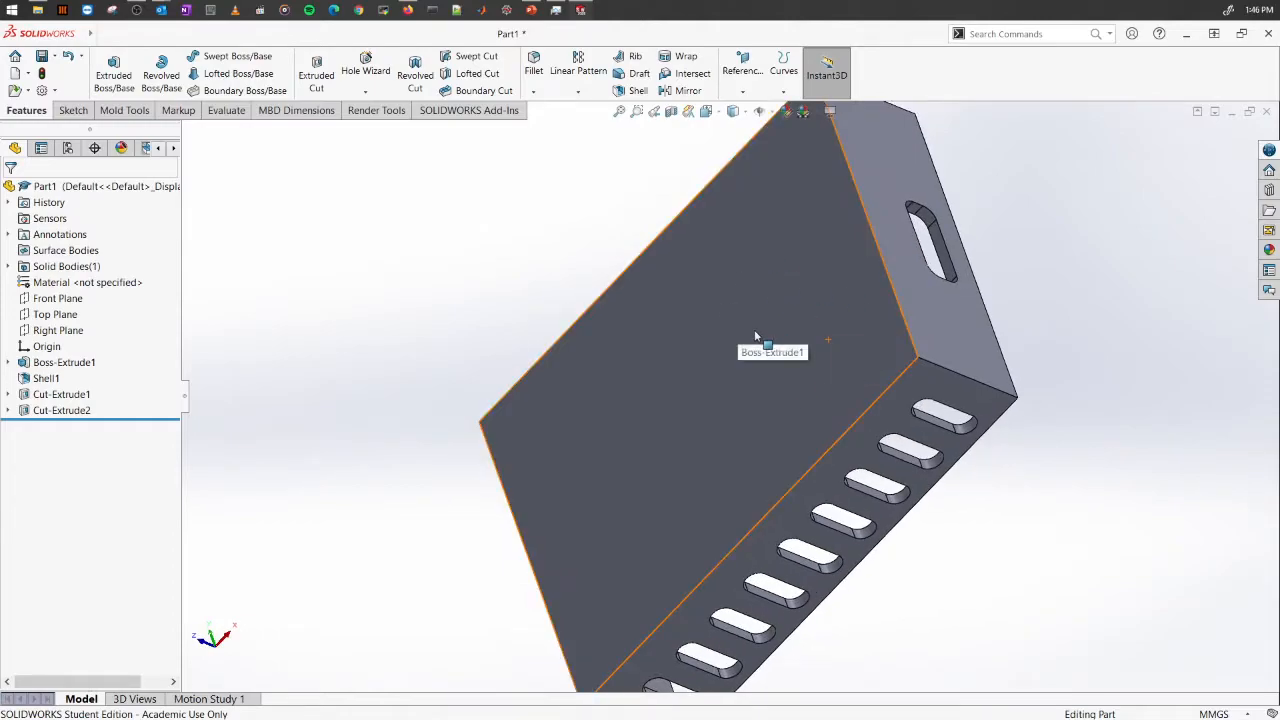
right_click(640, 330)
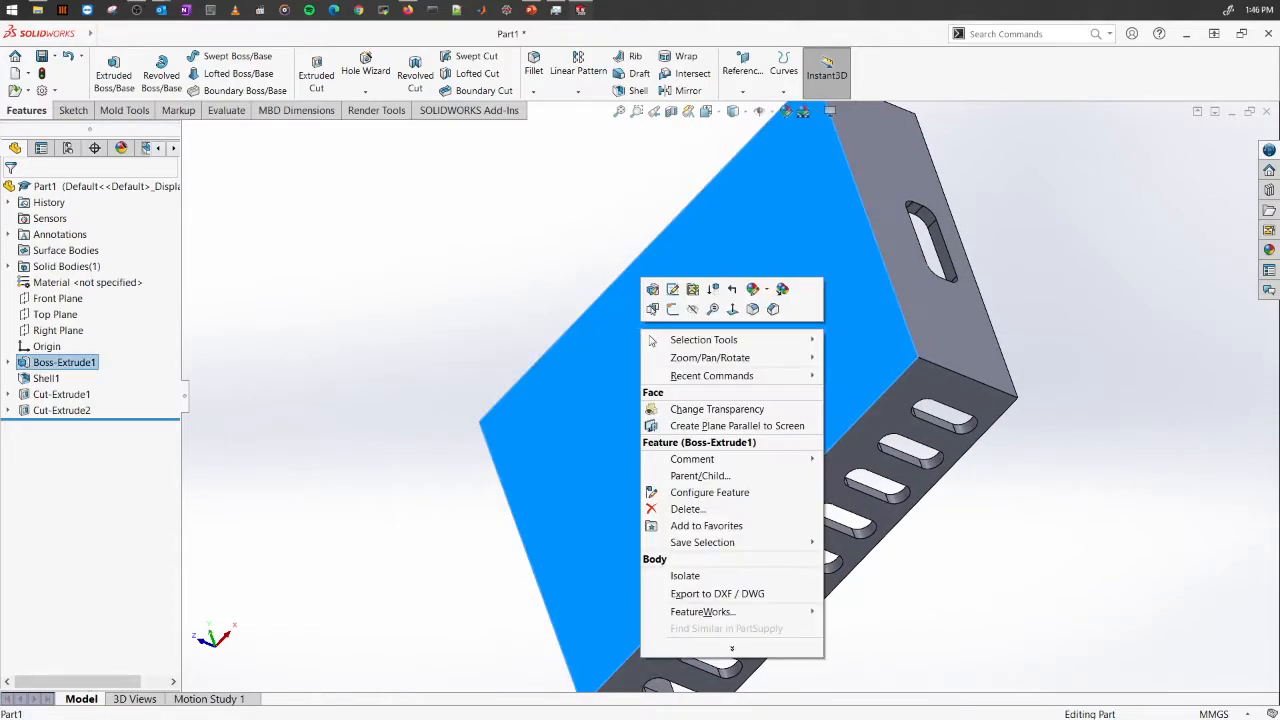
left_click(672, 310)
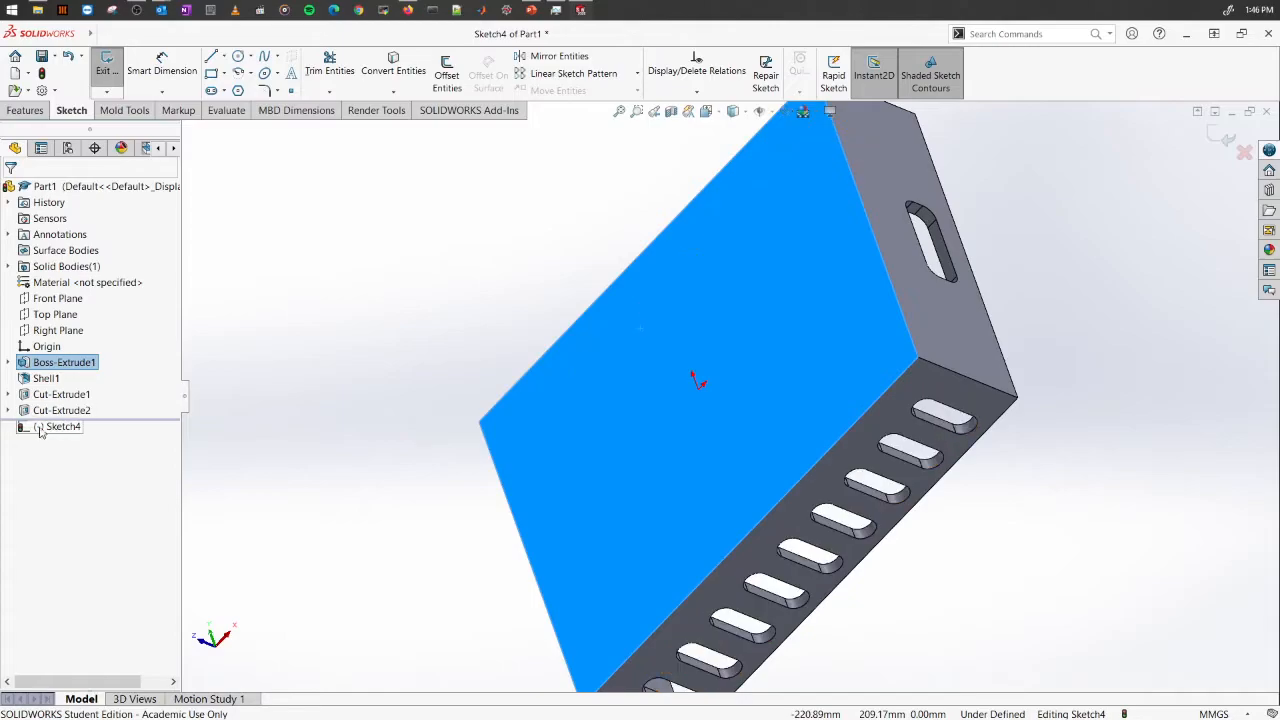
right_click(45, 428)
left_click(90, 414)
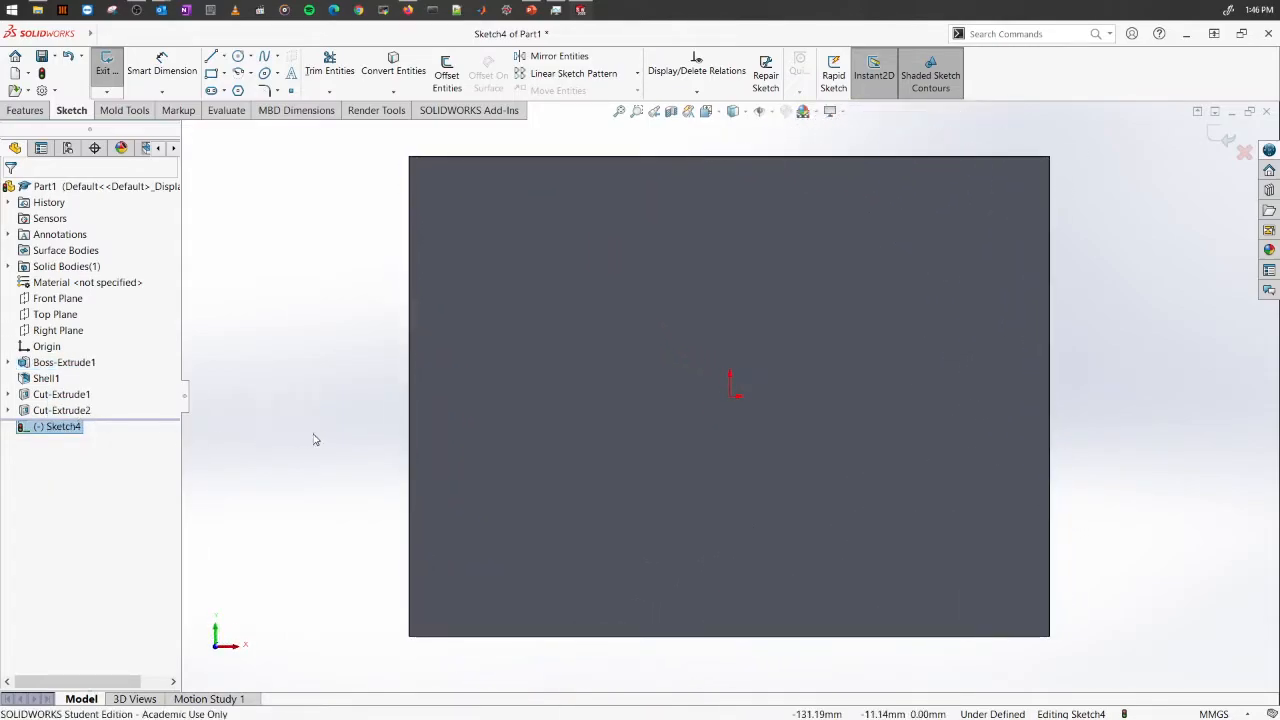
left_click(335, 408)
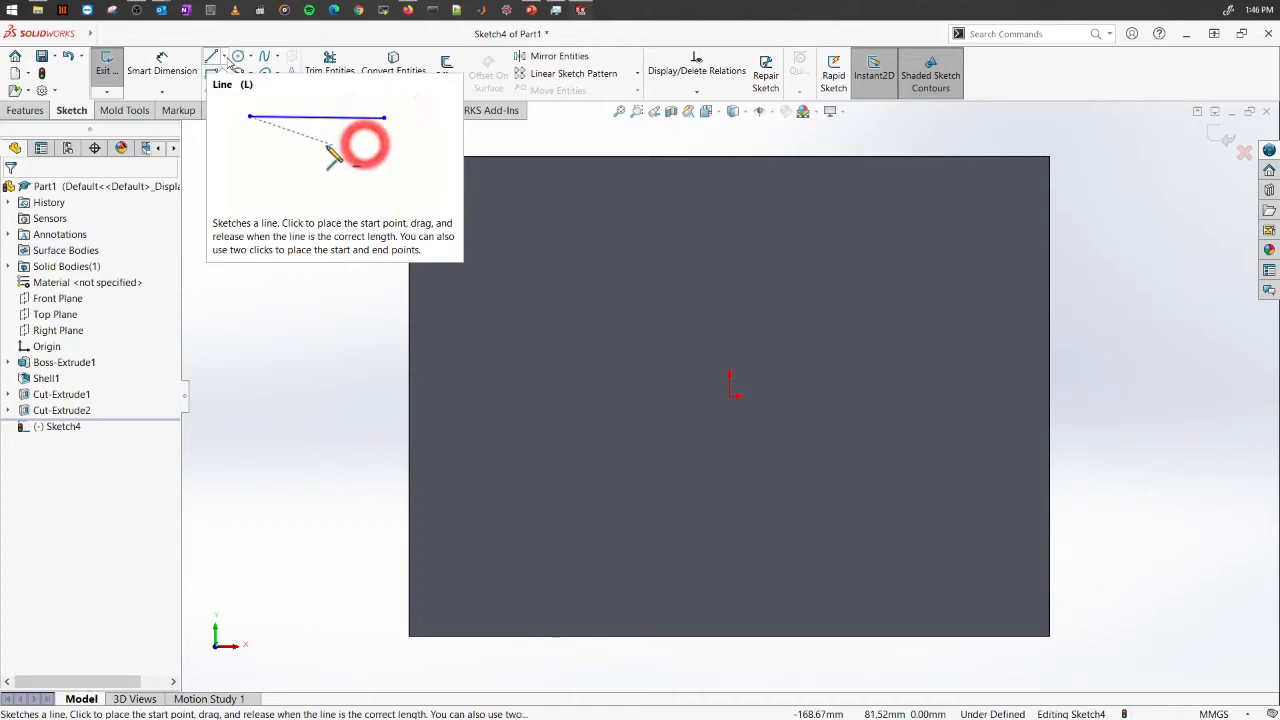
Step: Sketch a narrow corner rectangle about 142 mm long beside the bottom face's short edge on the negative X side
left_click(226, 59)
left_click(233, 76)
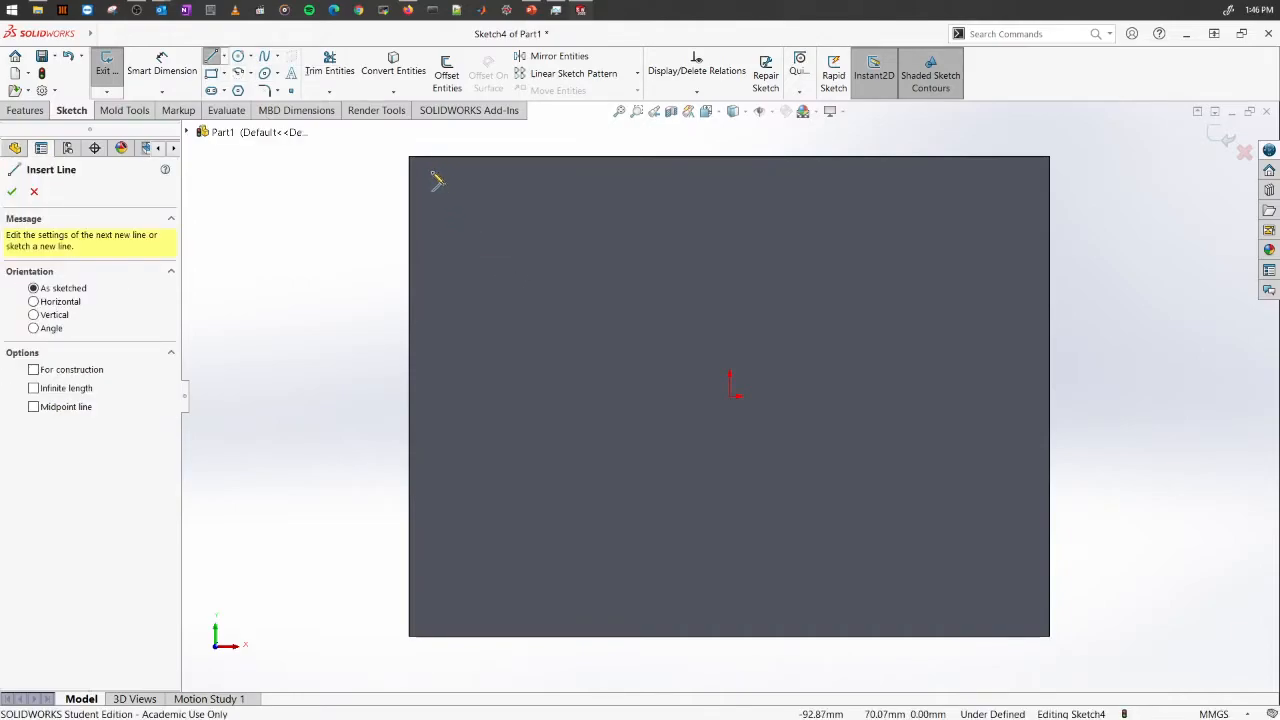
left_click(211, 73)
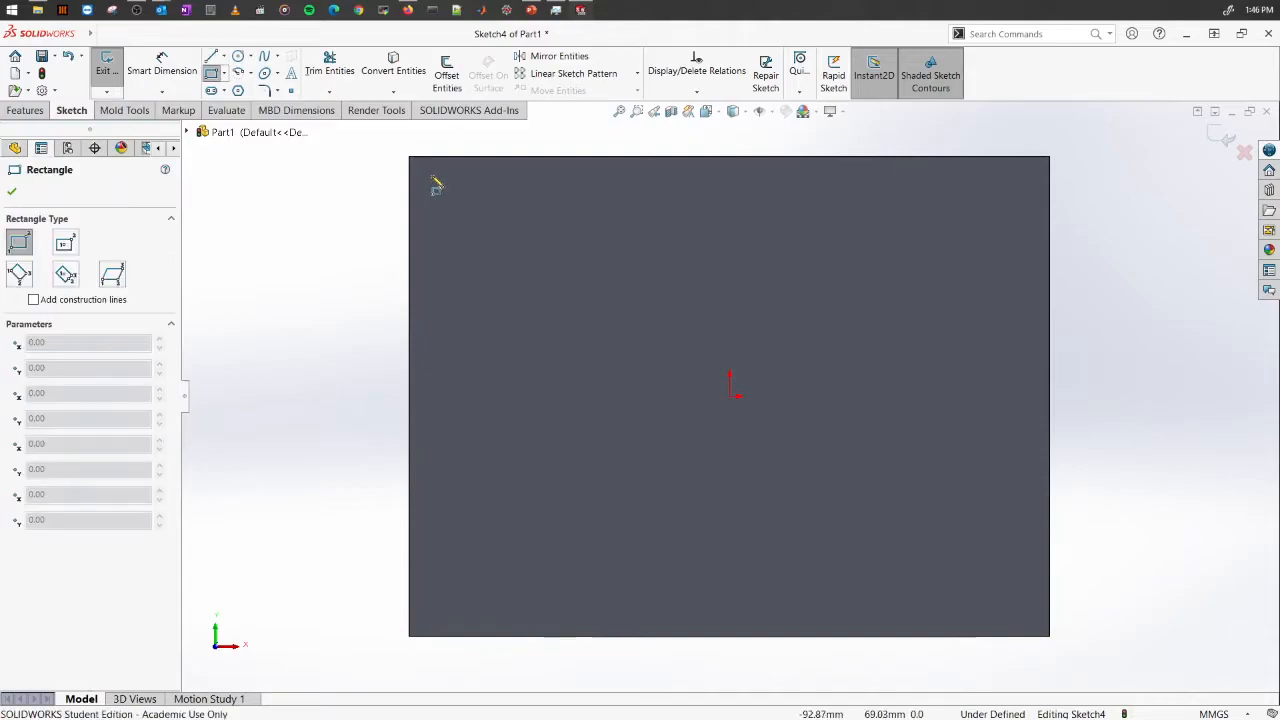
left_click(429, 173)
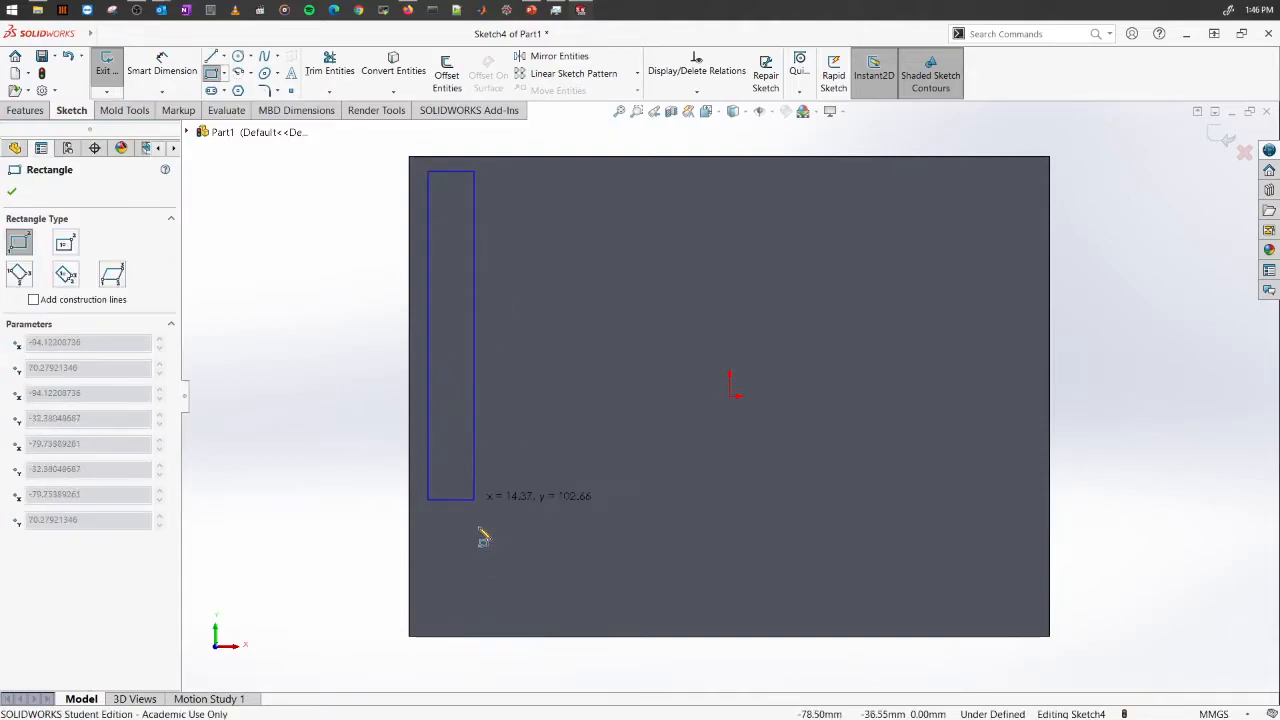
left_click(439, 634)
right_click(334, 322)
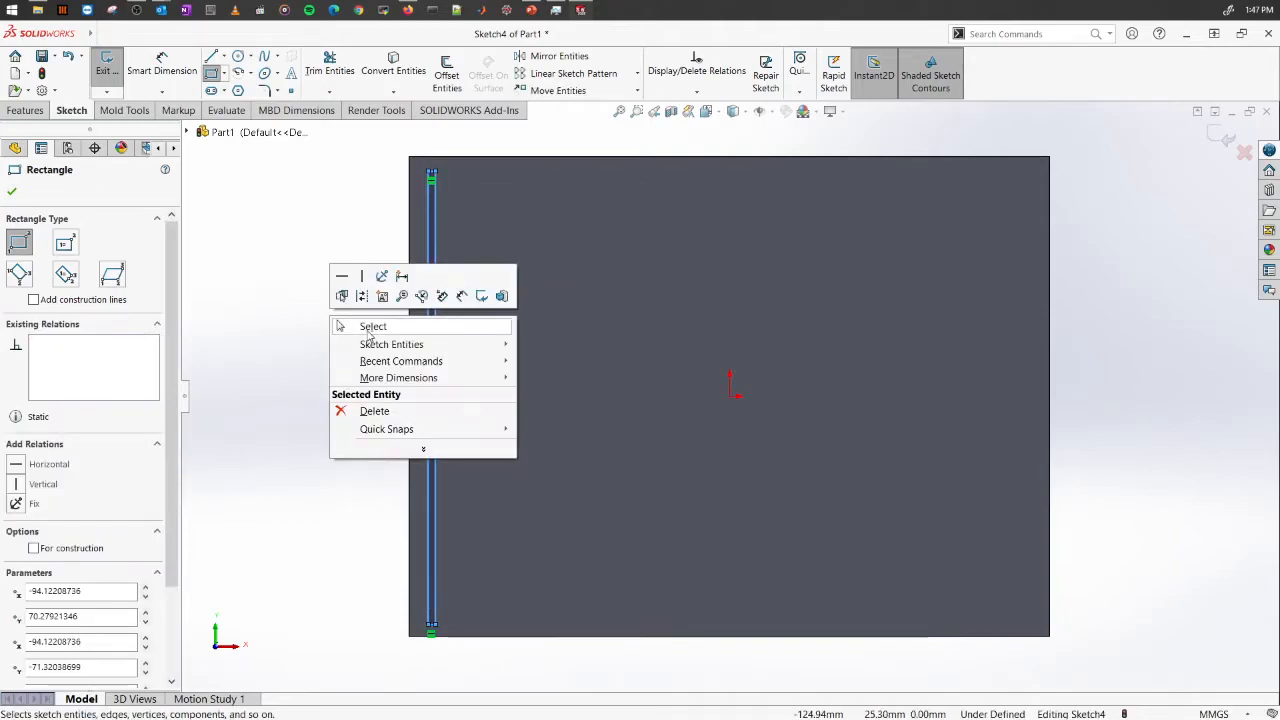
left_click(372, 327)
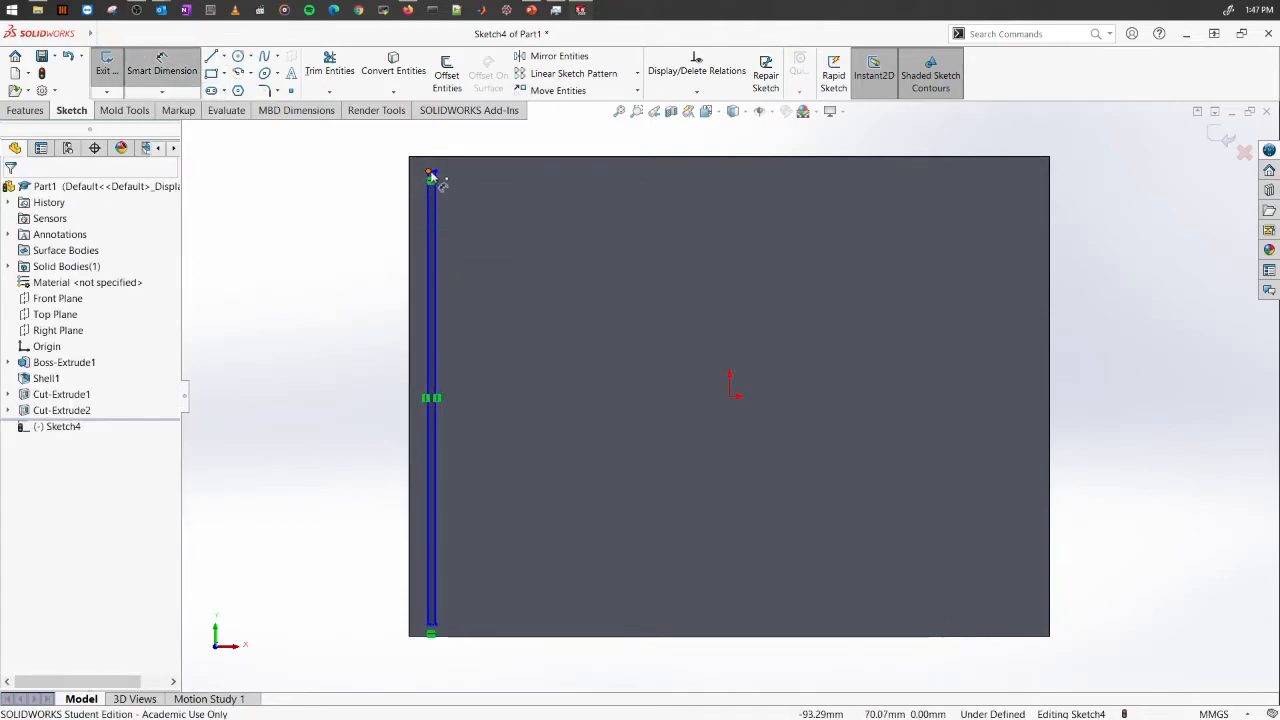
Step: Dimension the narrow rectangle 2 mm wide and 150 mm long
scroll(435, 174, "down", 3)
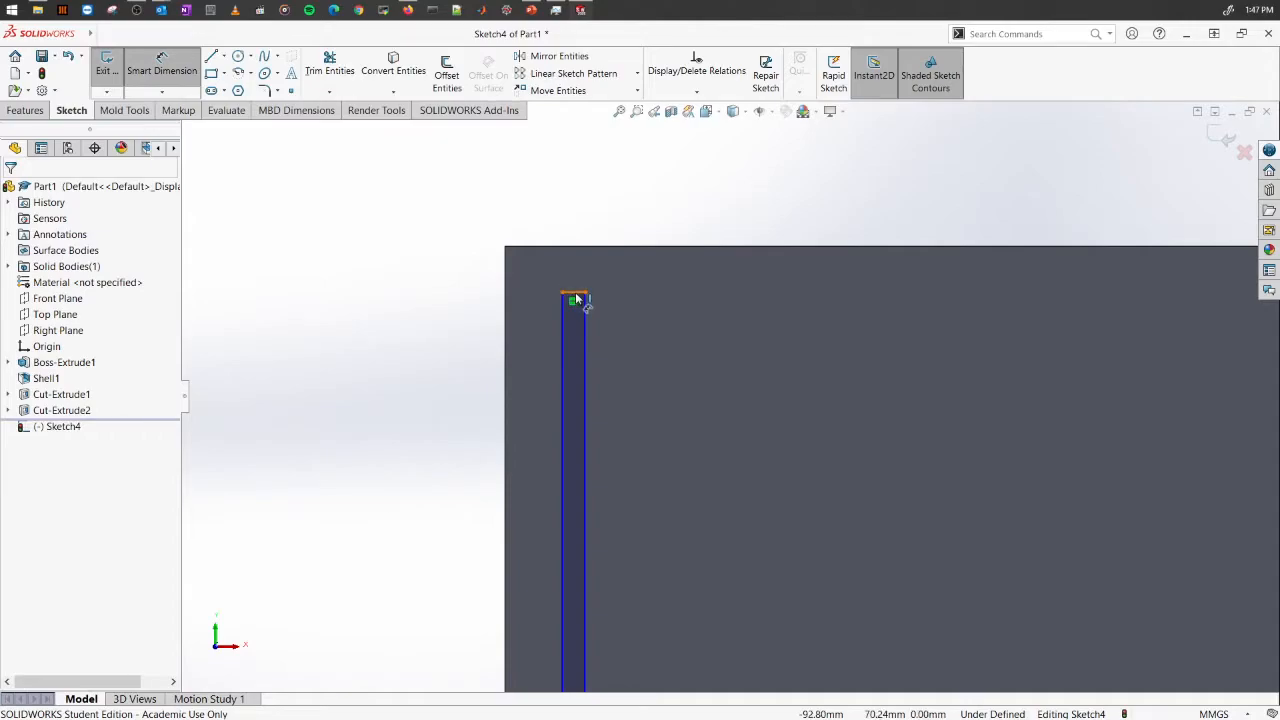
left_click(575, 292)
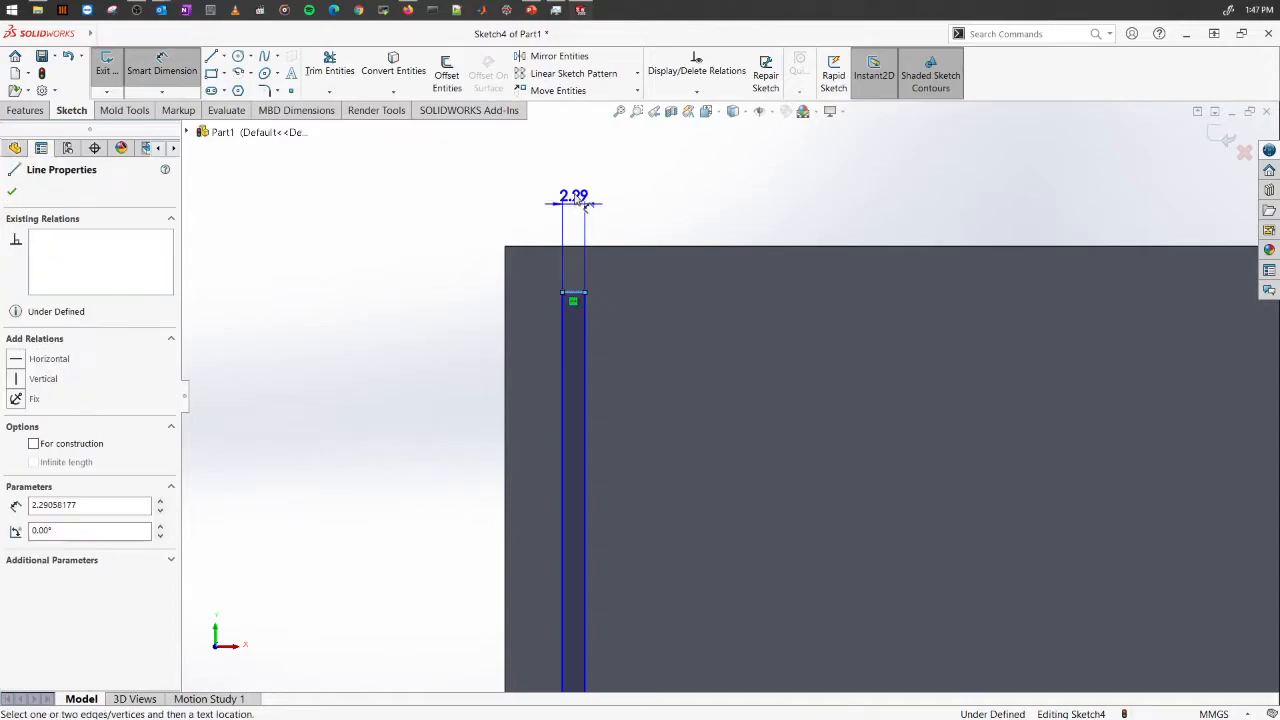
left_click(522, 180)
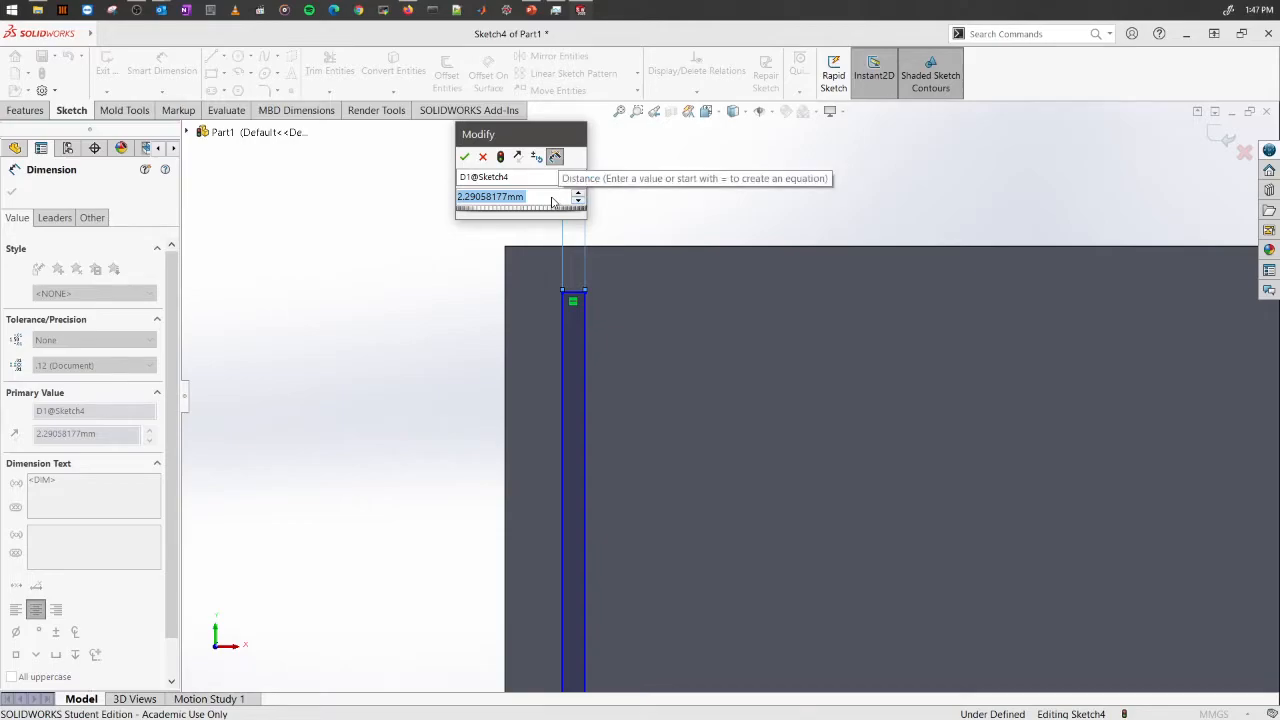
key("Return")
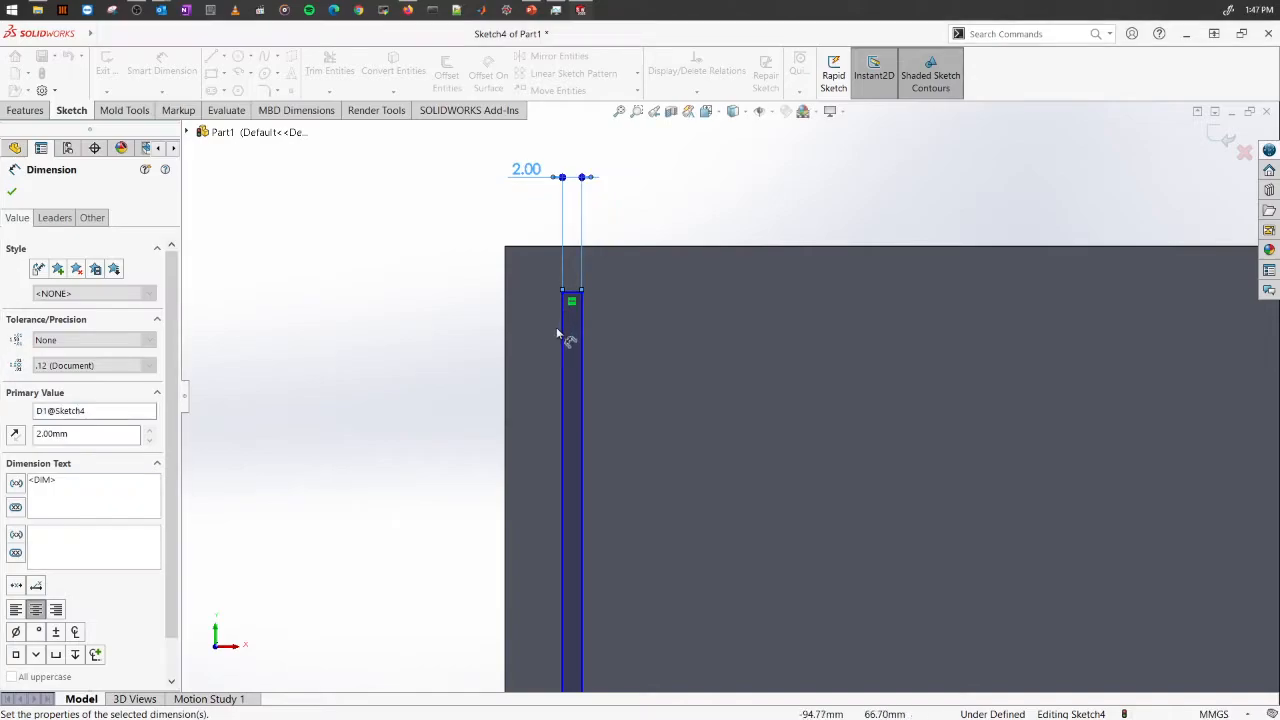
left_click(563, 337)
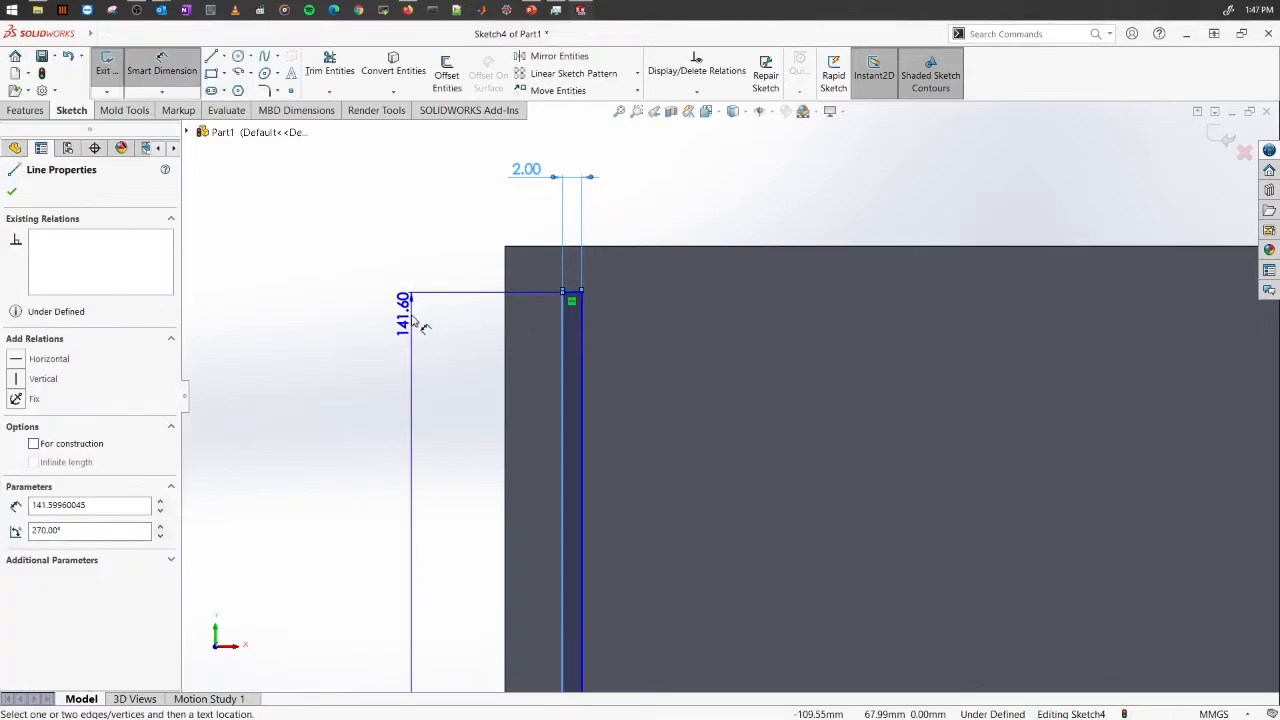
left_click(417, 323)
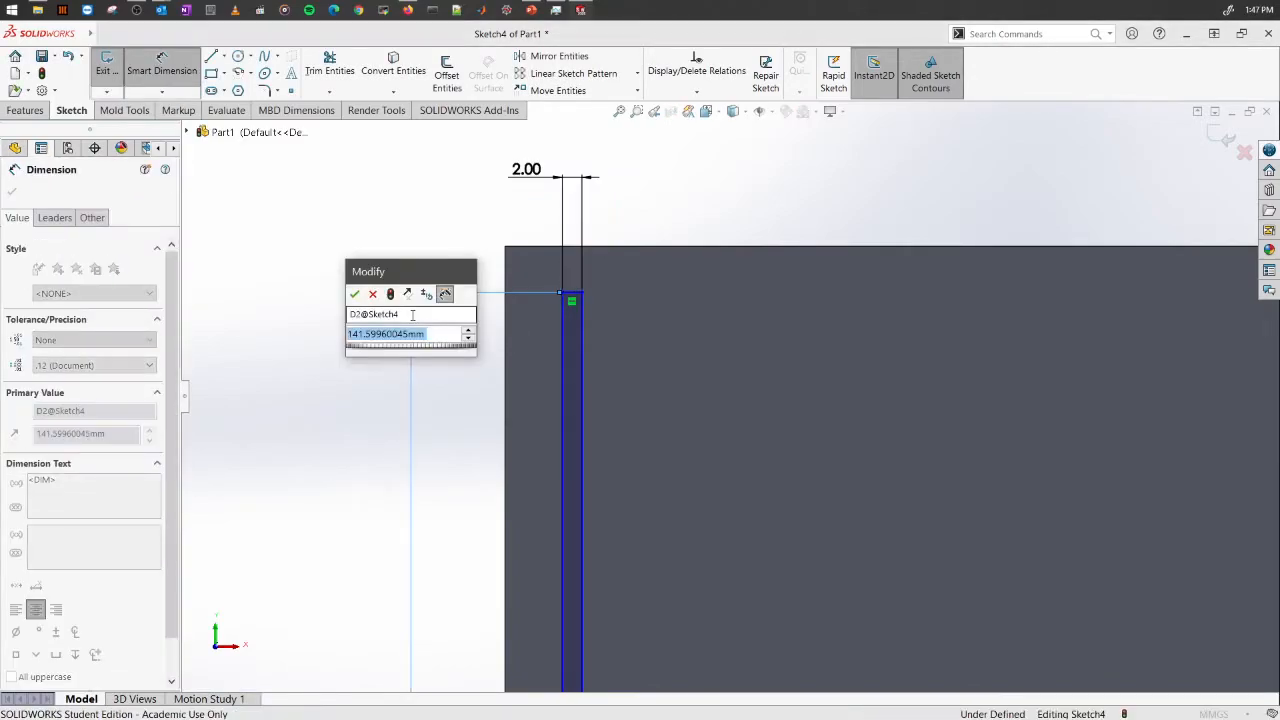
type("150")
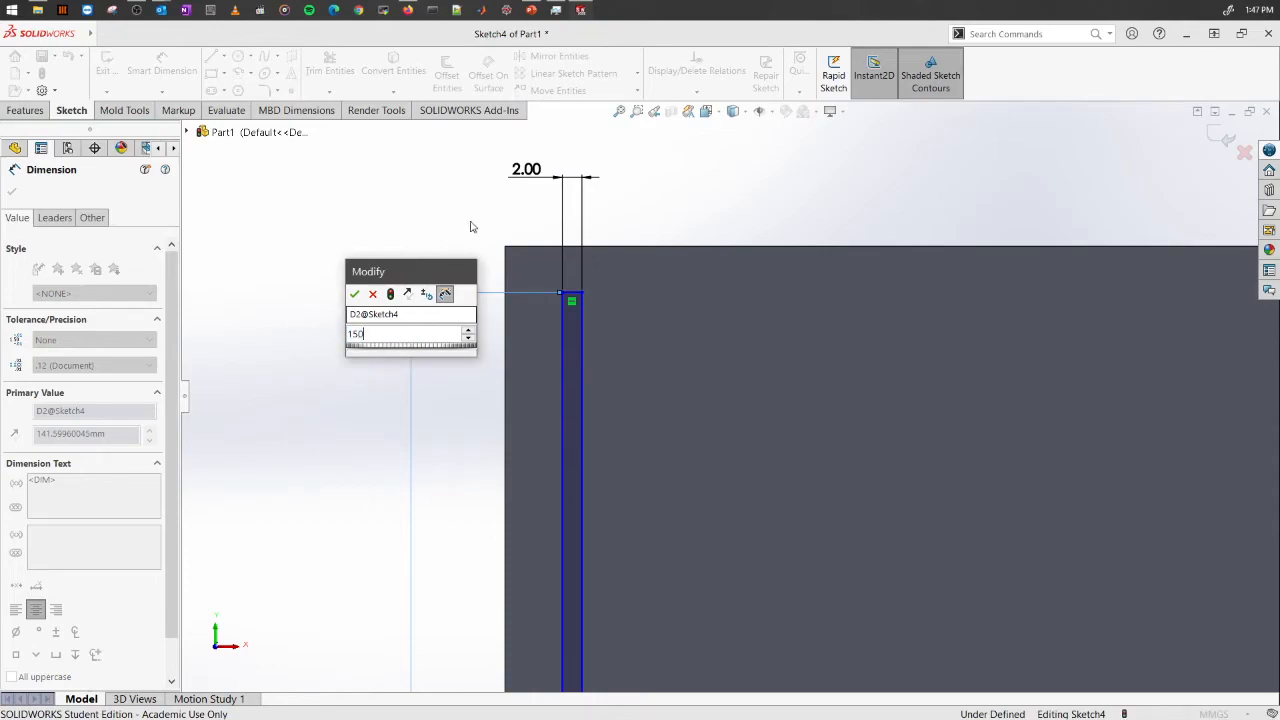
key("Return")
Step: Dimension the rectangle's upper short side 25 mm from the face's long edge on the positive Y side
left_click(570, 292)
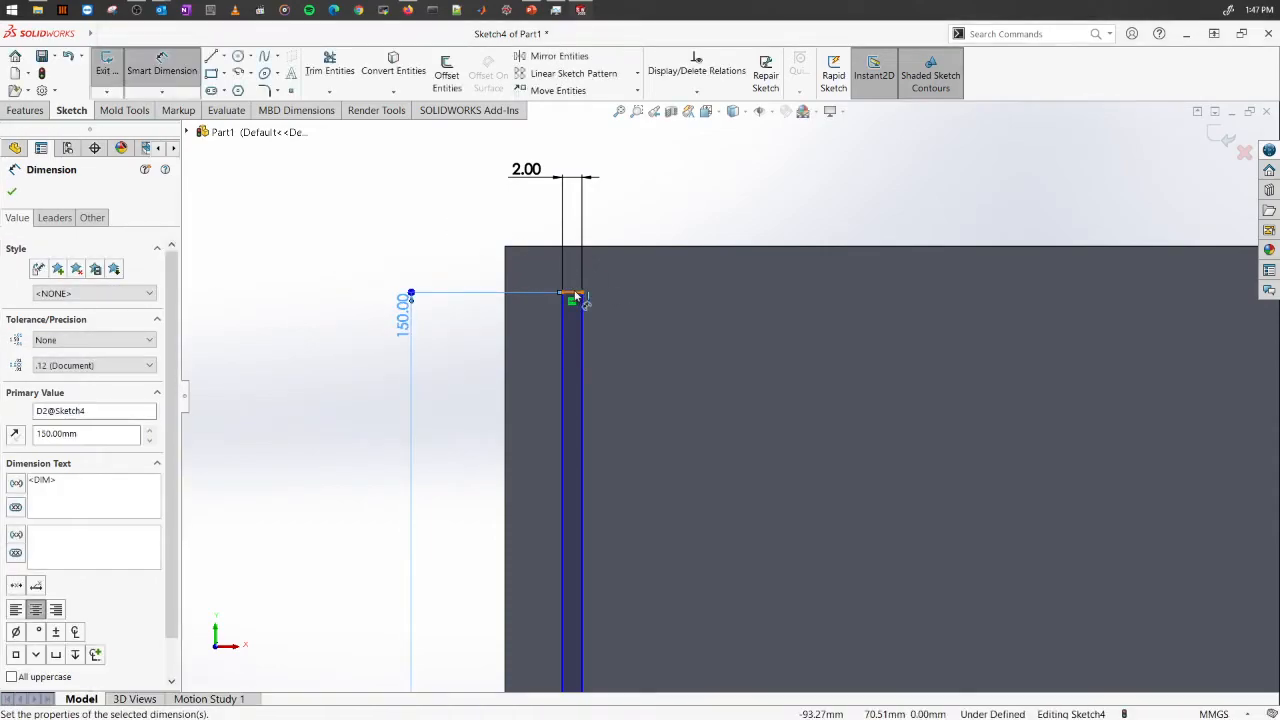
left_click(633, 247)
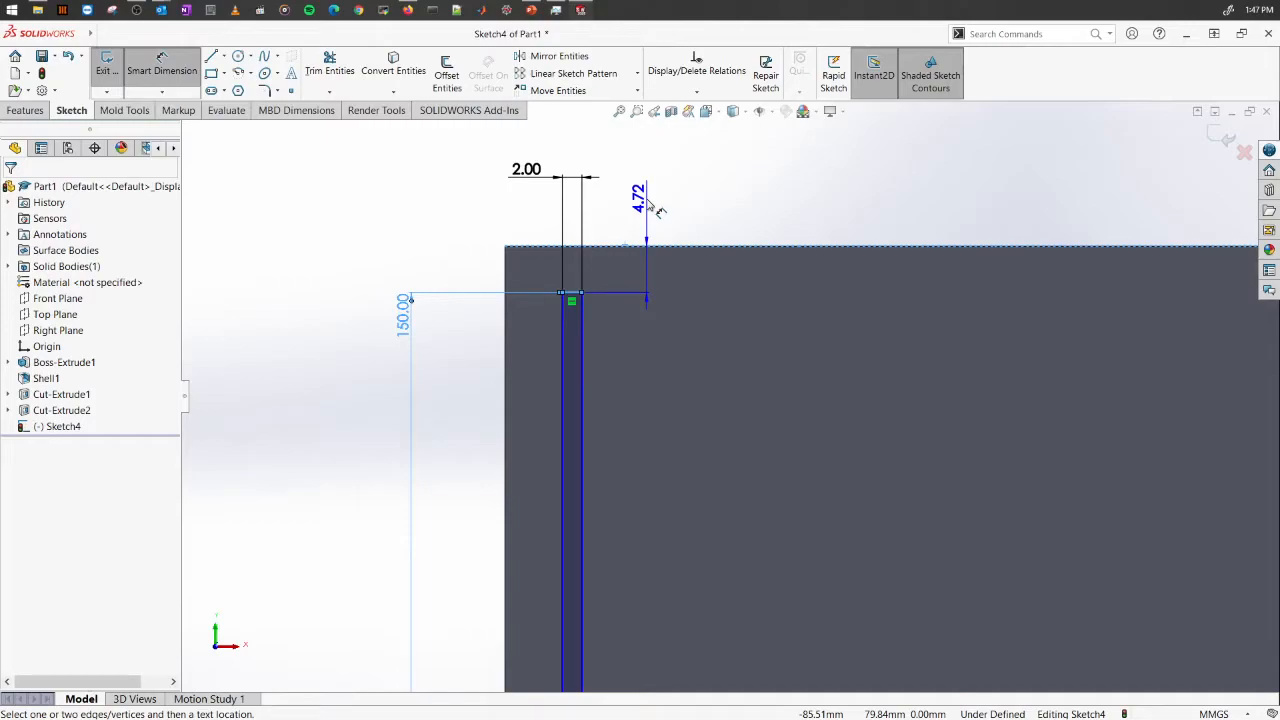
left_click(651, 206)
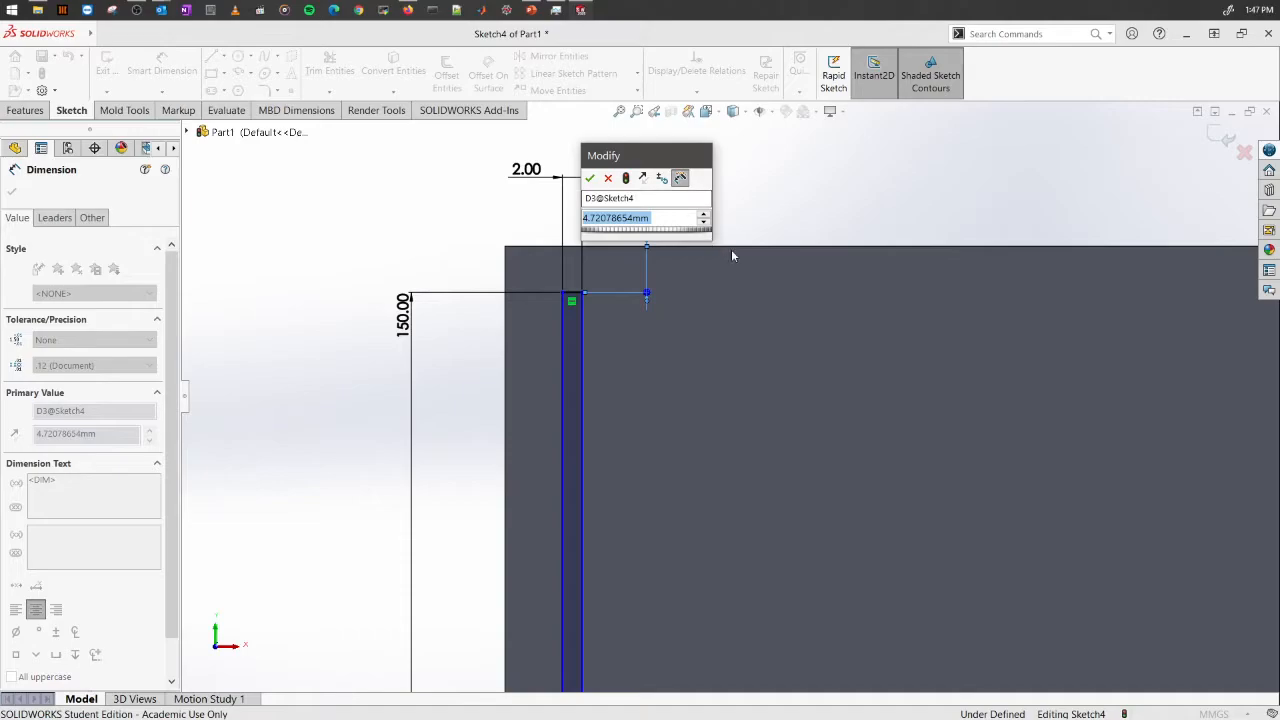
scroll(781, 345, "up", 5)
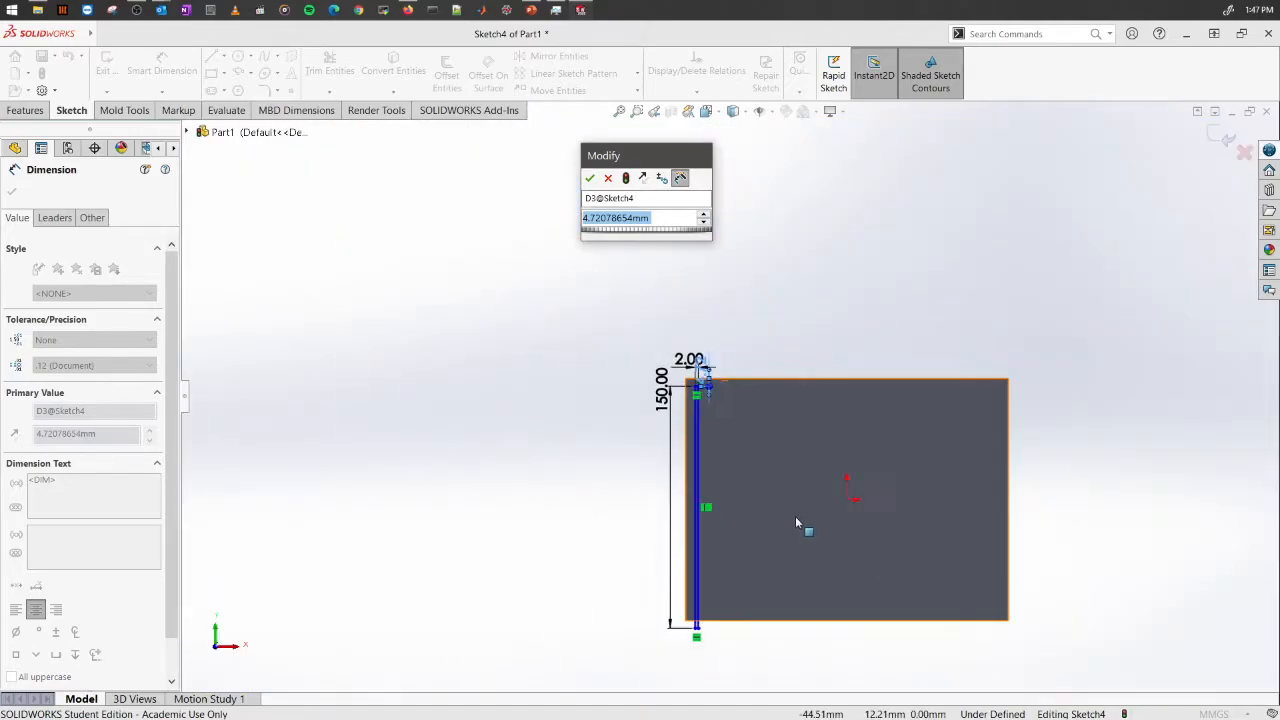
scroll(694, 346, "down", 2)
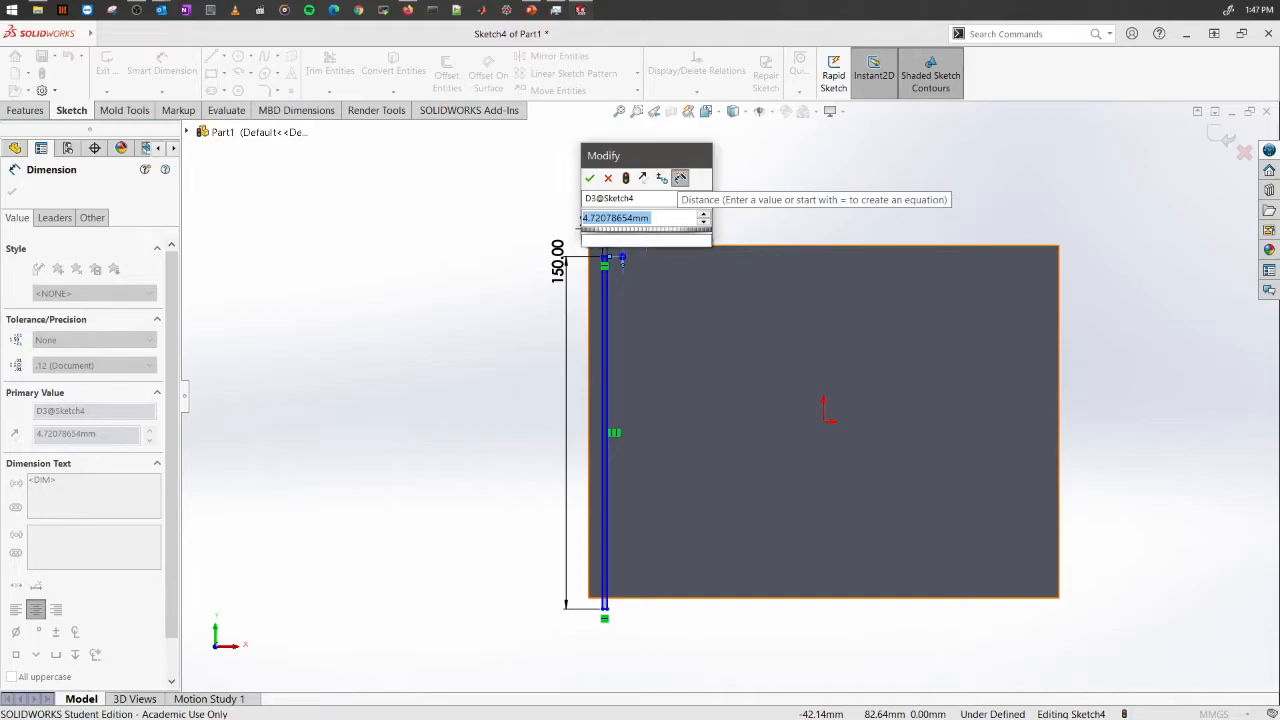
type("25")
key("Return")
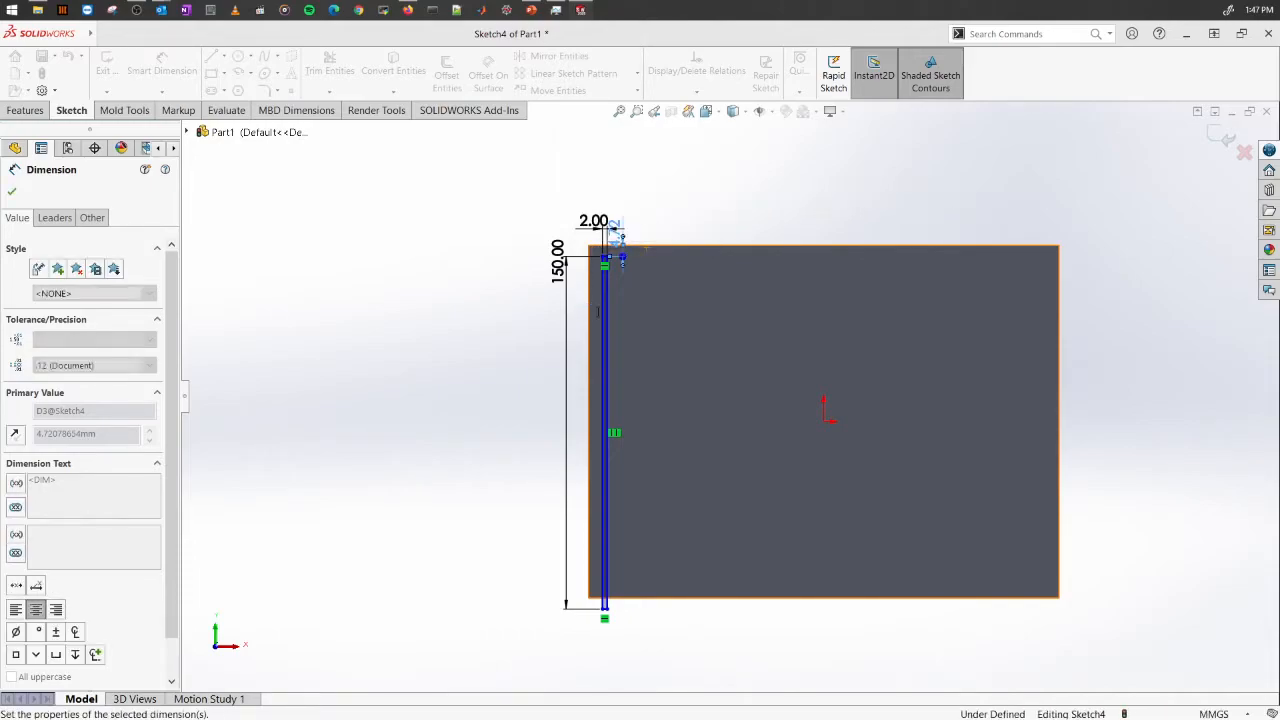
Step: Set the rectangle's length to 100 mm
left_click(558, 310)
double_click(557, 312)
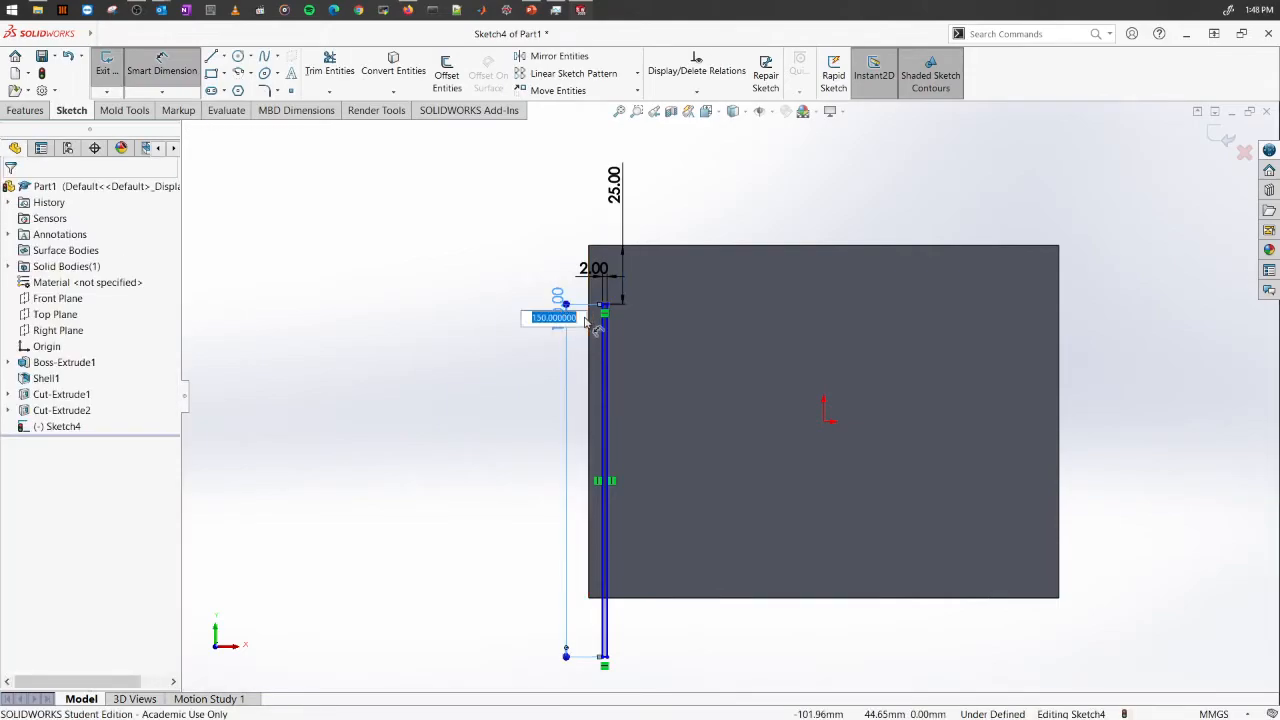
type("100")
key("Return")
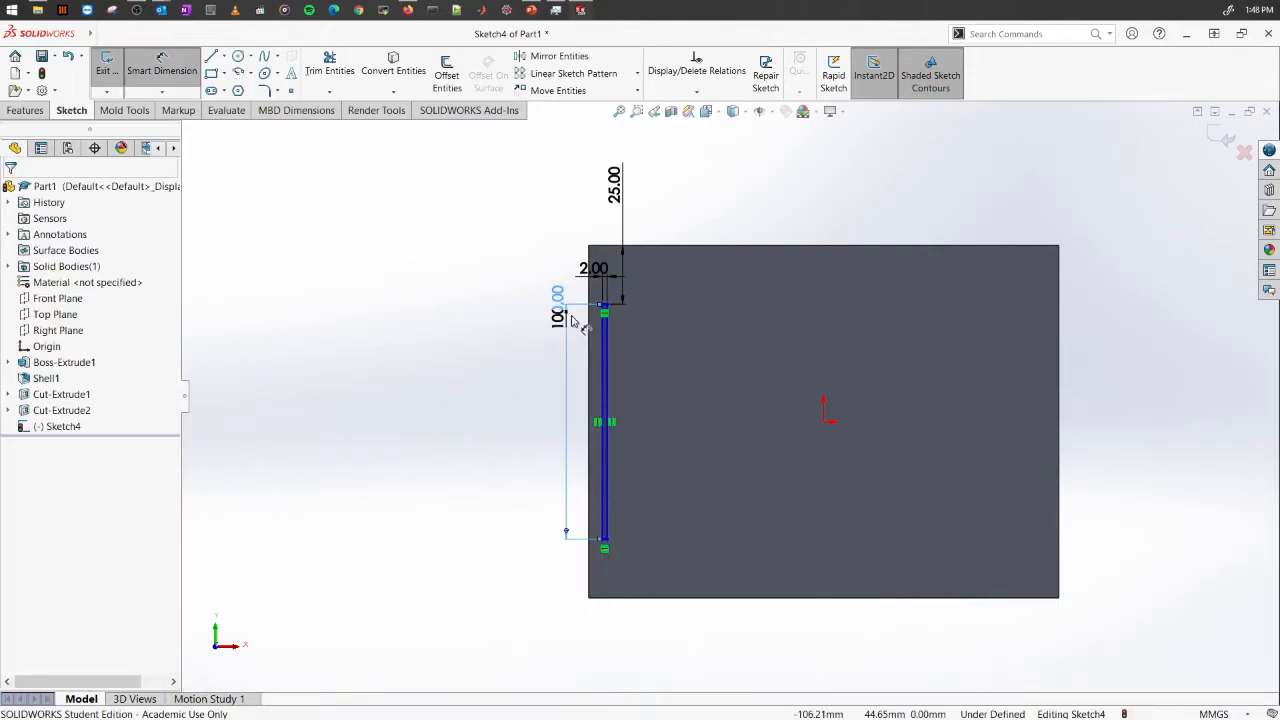
Step: Add a driven dimension between the rectangle's lower short side and the face's long edge on the negative Y side
scroll(606, 550, "down", 3)
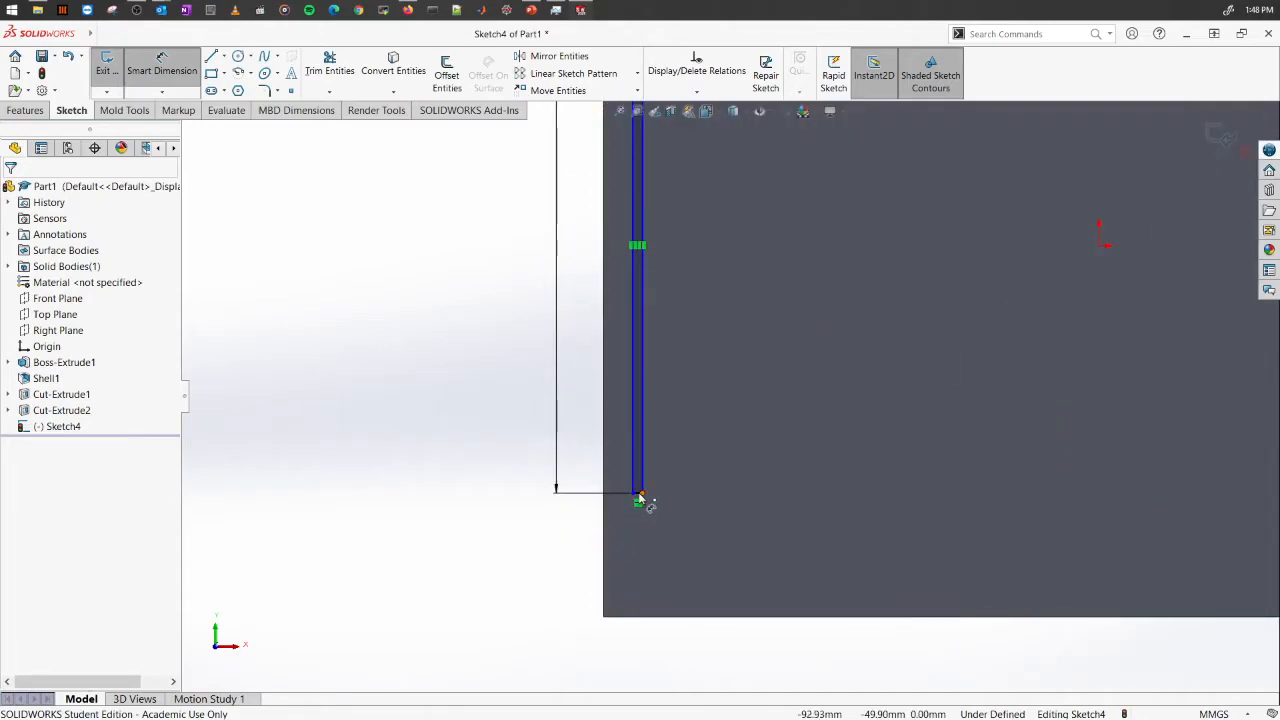
left_click(639, 494)
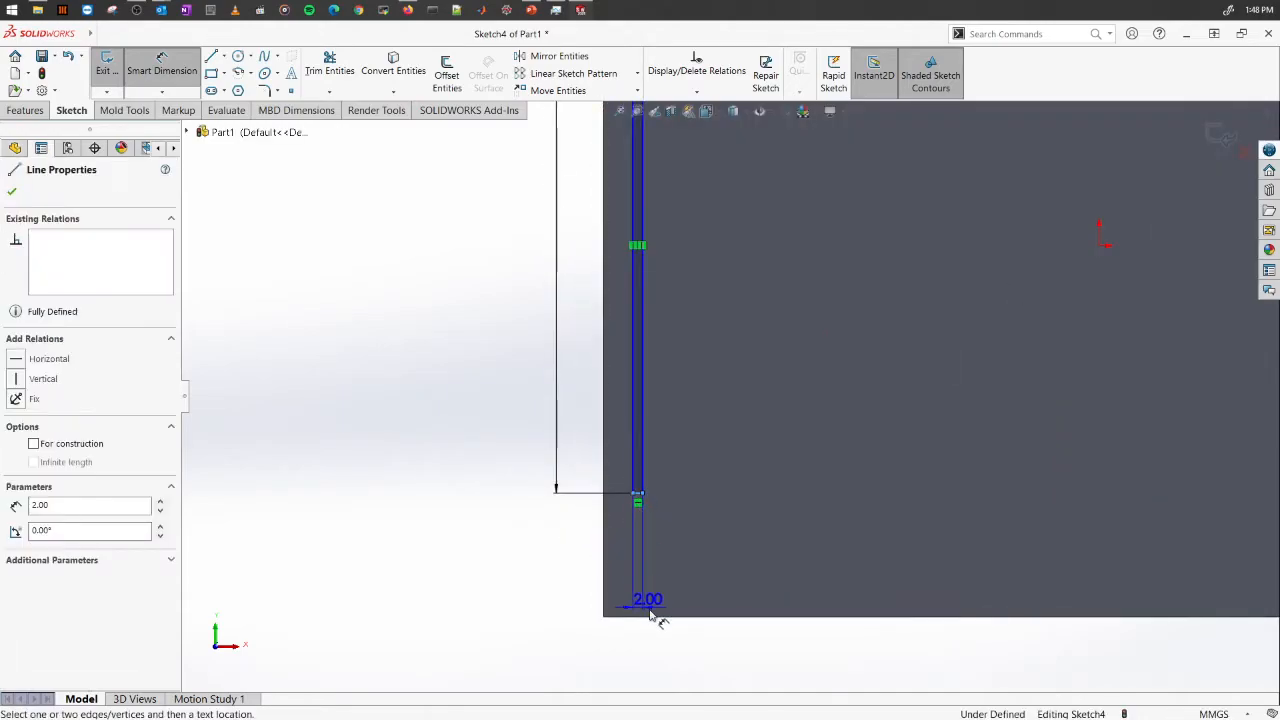
left_click(642, 616)
left_click(541, 572)
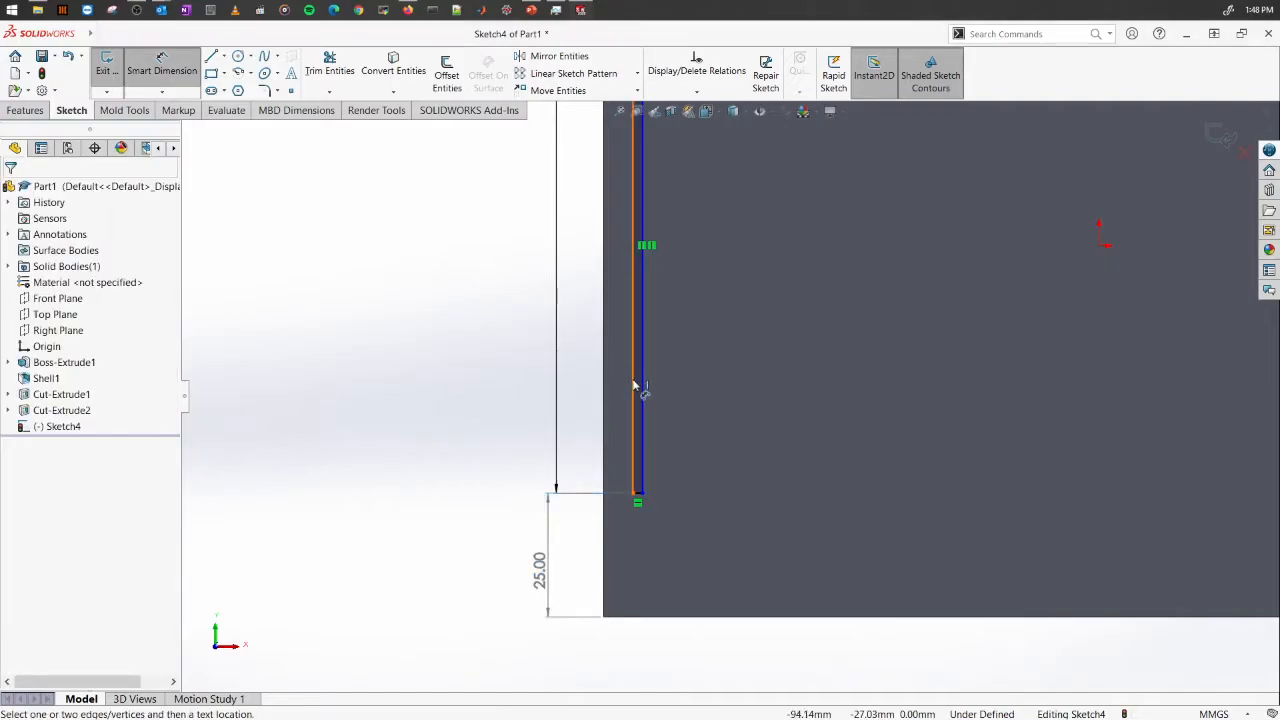
Step: Dimension the rectangle's long side 5 mm from the face's short edge on the negative X side and finish dimensioning
scroll(700, 440, "up", 3)
left_click(910, 504)
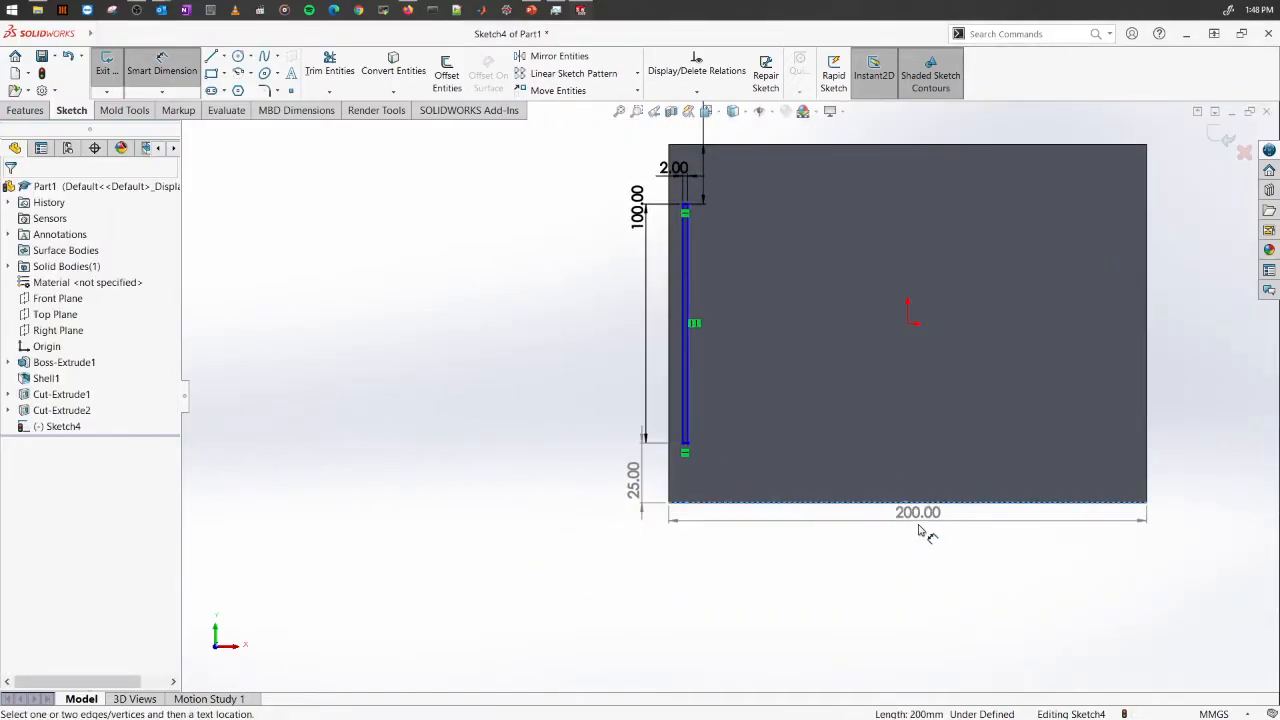
key("Escape")
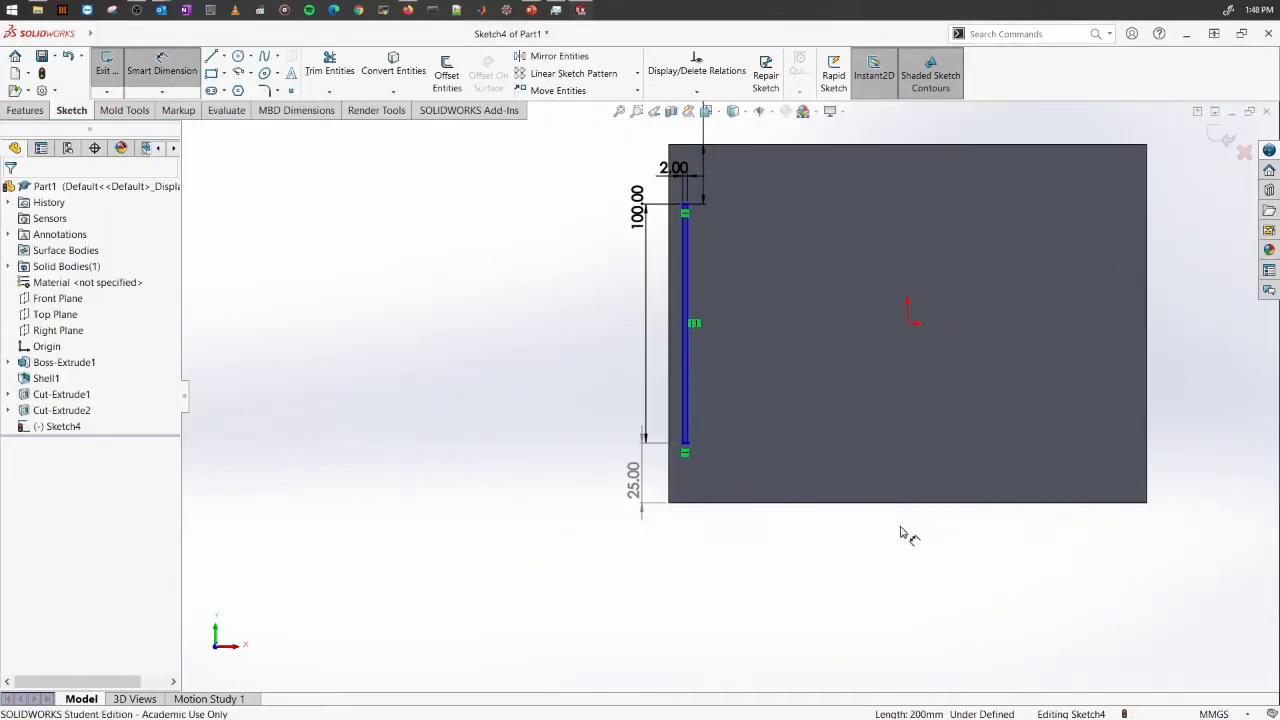
left_click(675, 427)
left_click(669, 425)
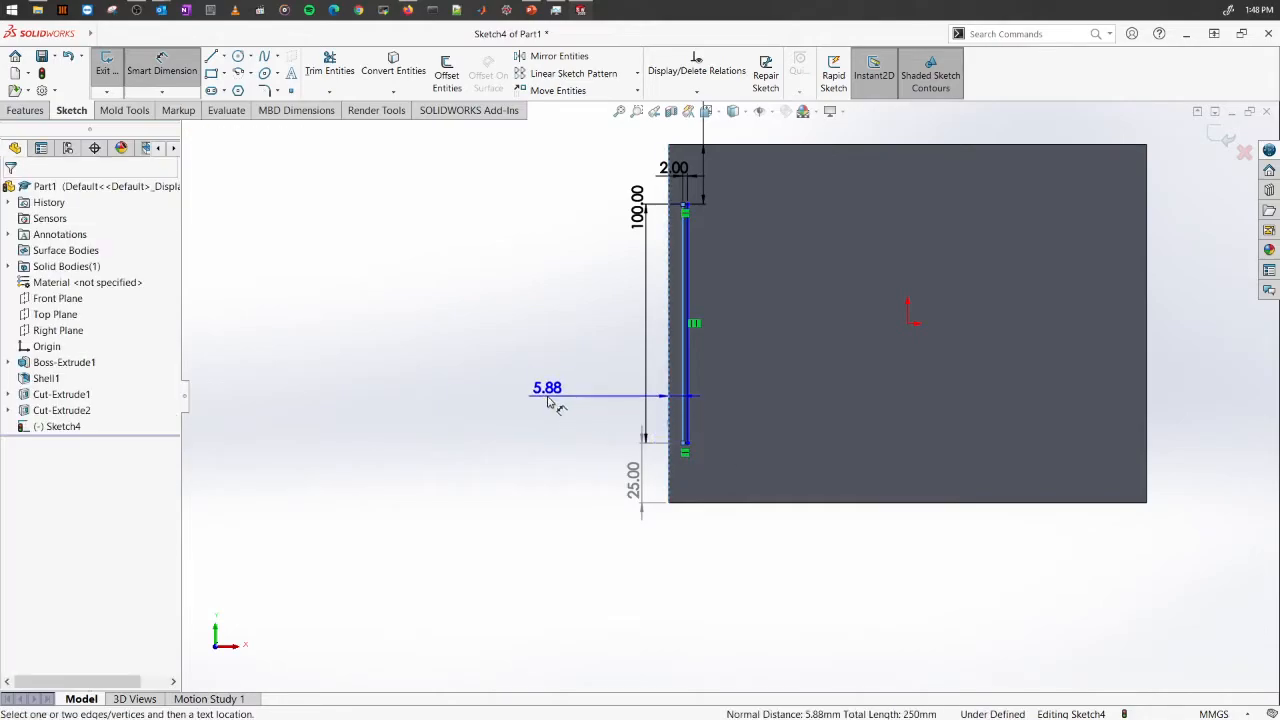
left_click(552, 403)
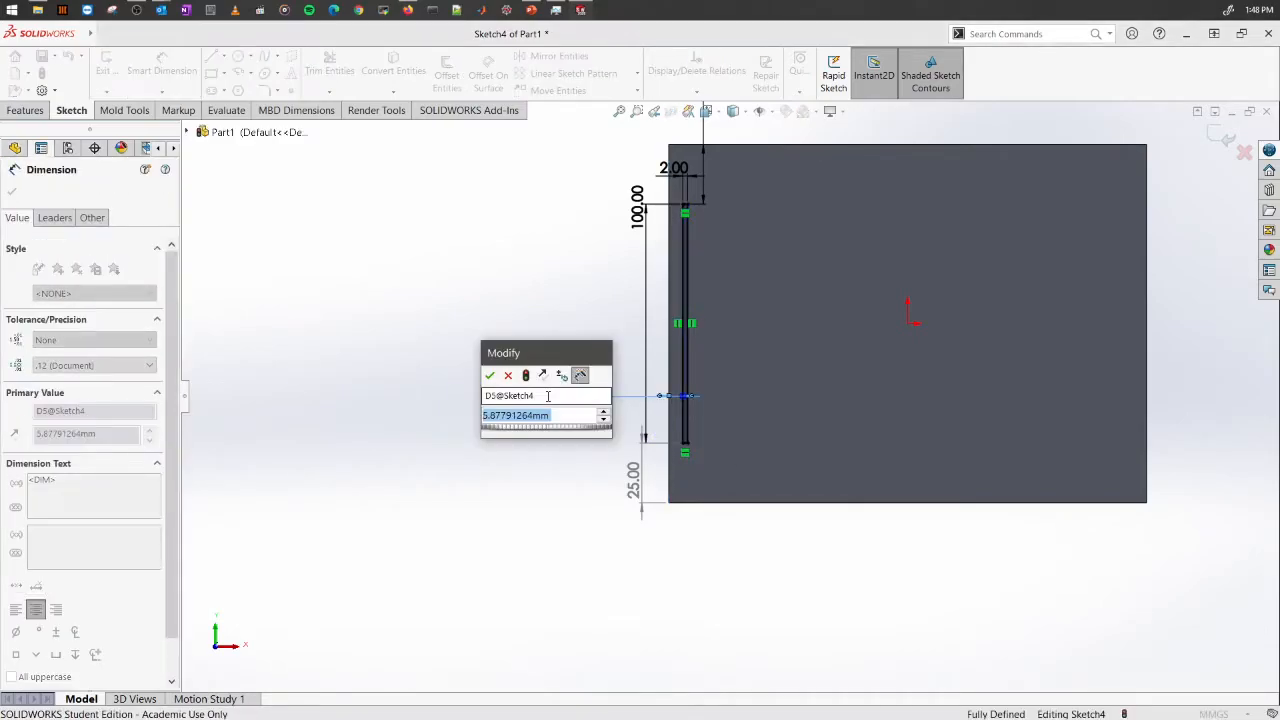
type("8")
key("Return")
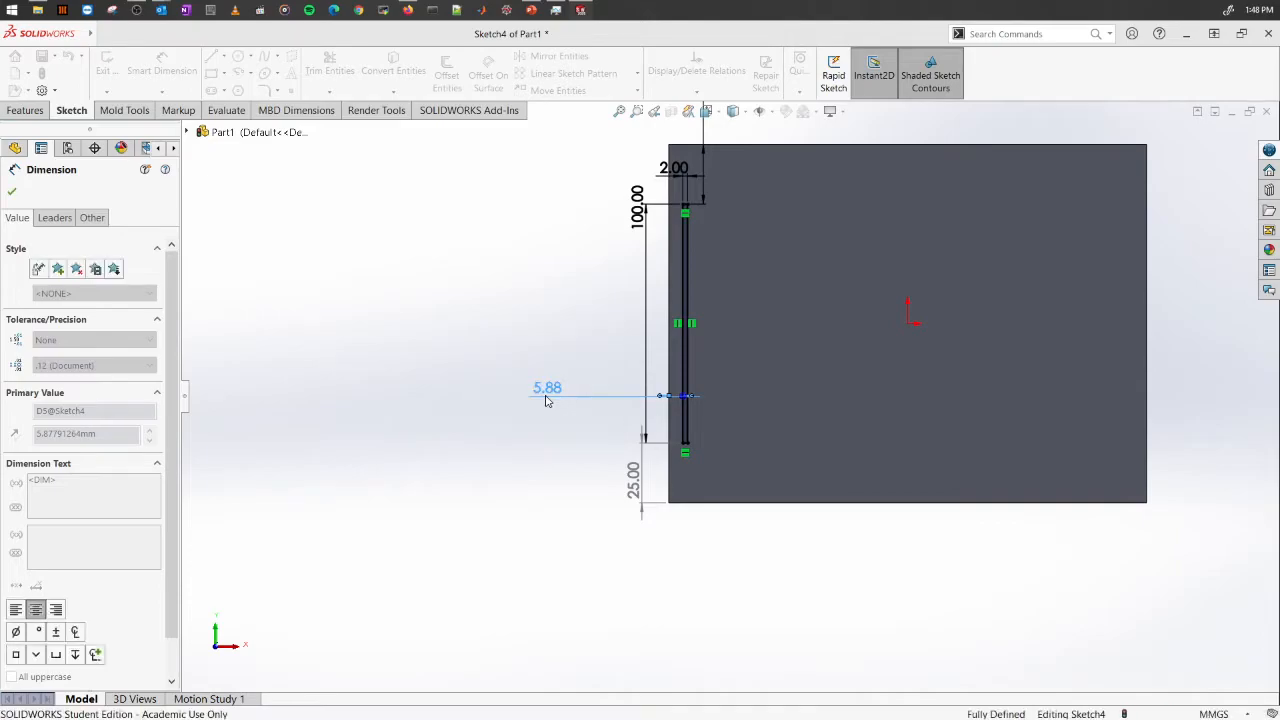
right_click(442, 287)
left_click(486, 327)
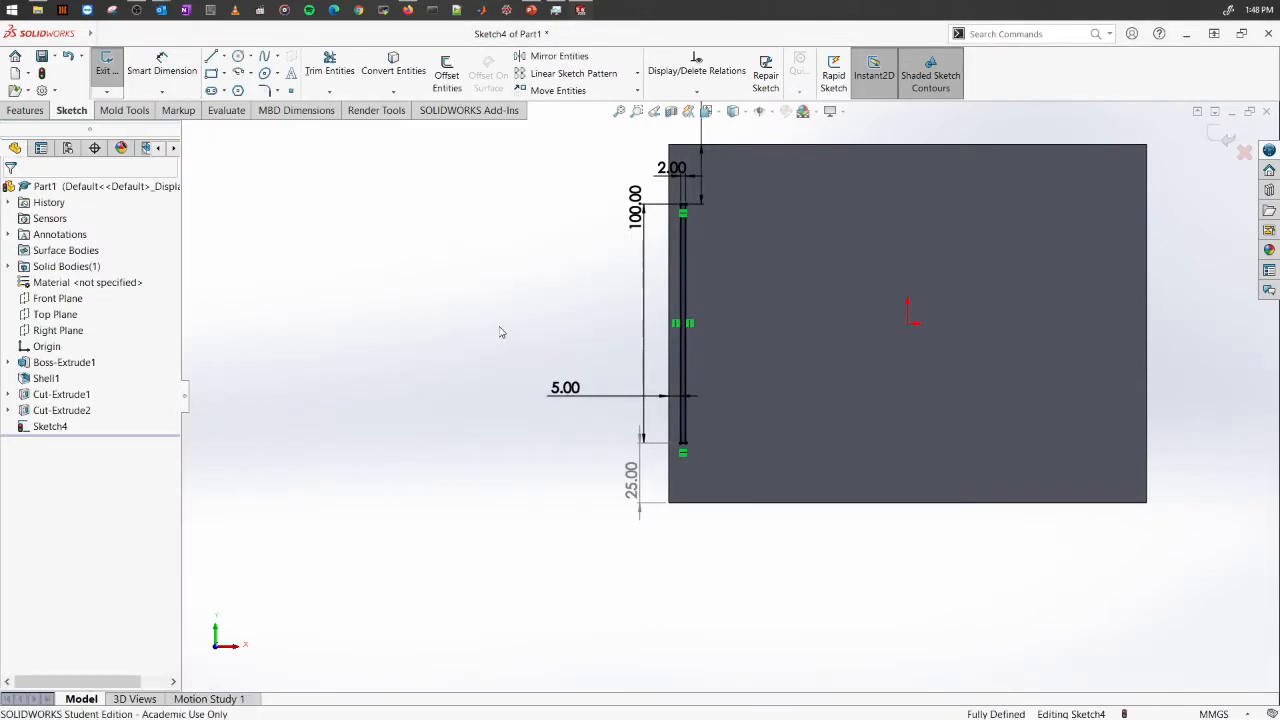
Step: Start a linear sketch pattern along the X-axis with the rectangle's four lines as the entities to pattern
scroll(902, 333, "up", 3)
scroll(1014, 343, "down", 2)
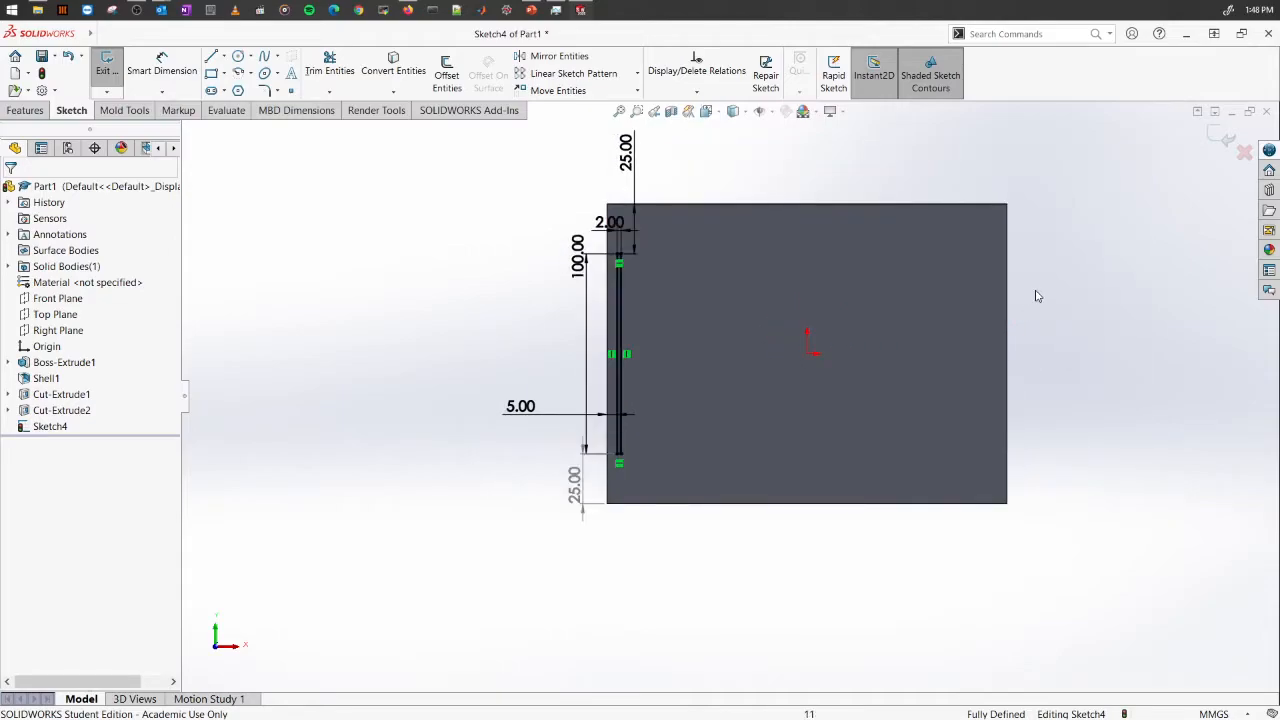
left_click(546, 76)
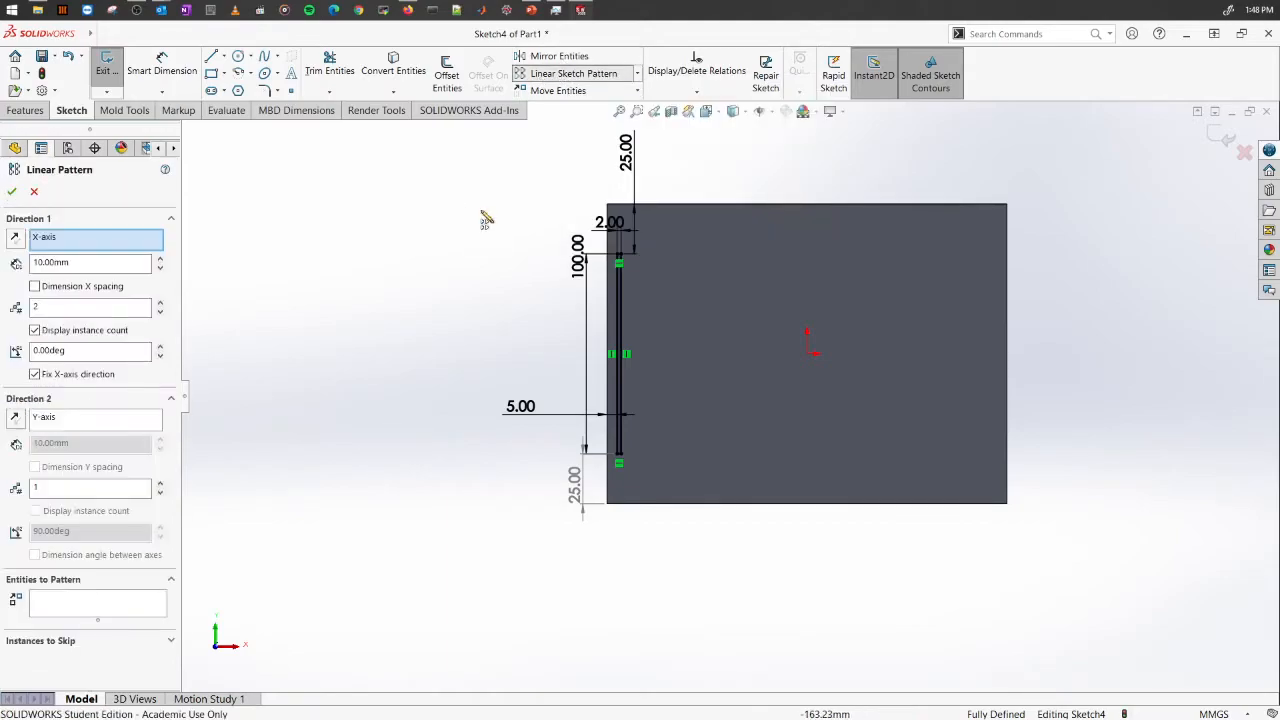
left_click(86, 607)
scroll(600, 400, "down", 5)
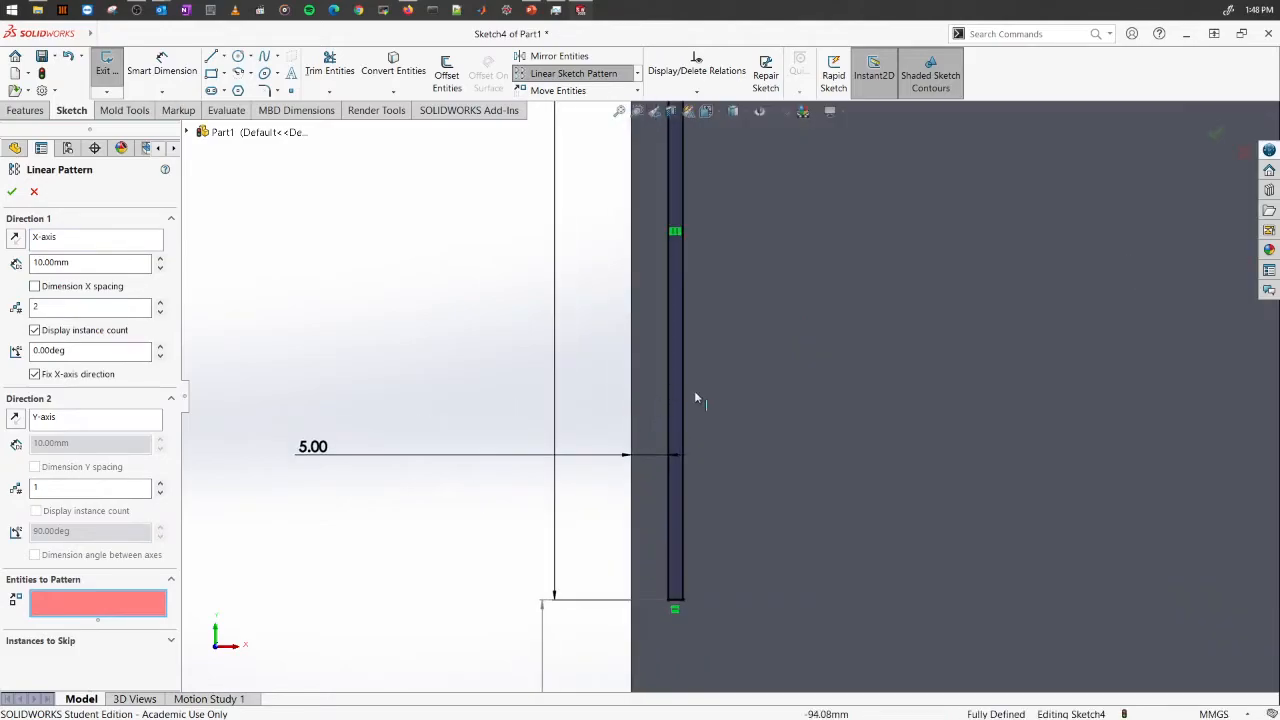
left_click(692, 388)
scroll(699, 399, "up", 5)
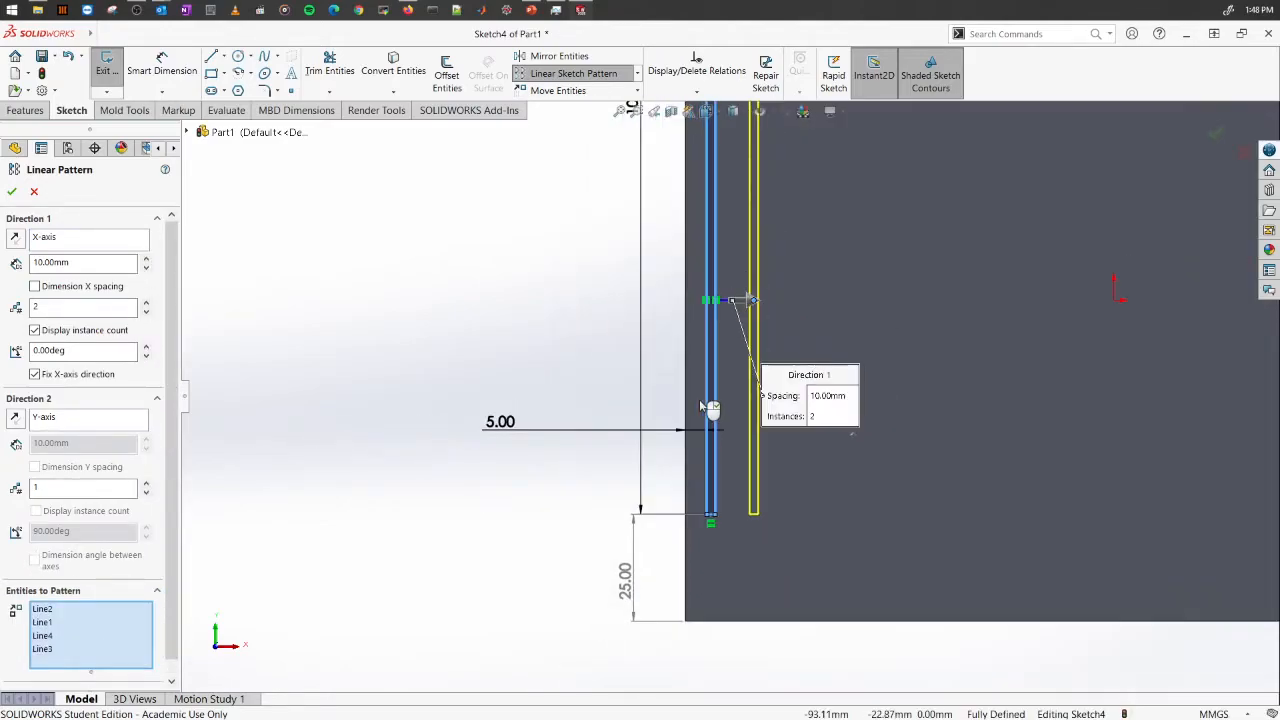
scroll(997, 386, "down", 3)
scroll(1007, 376, "up", 2)
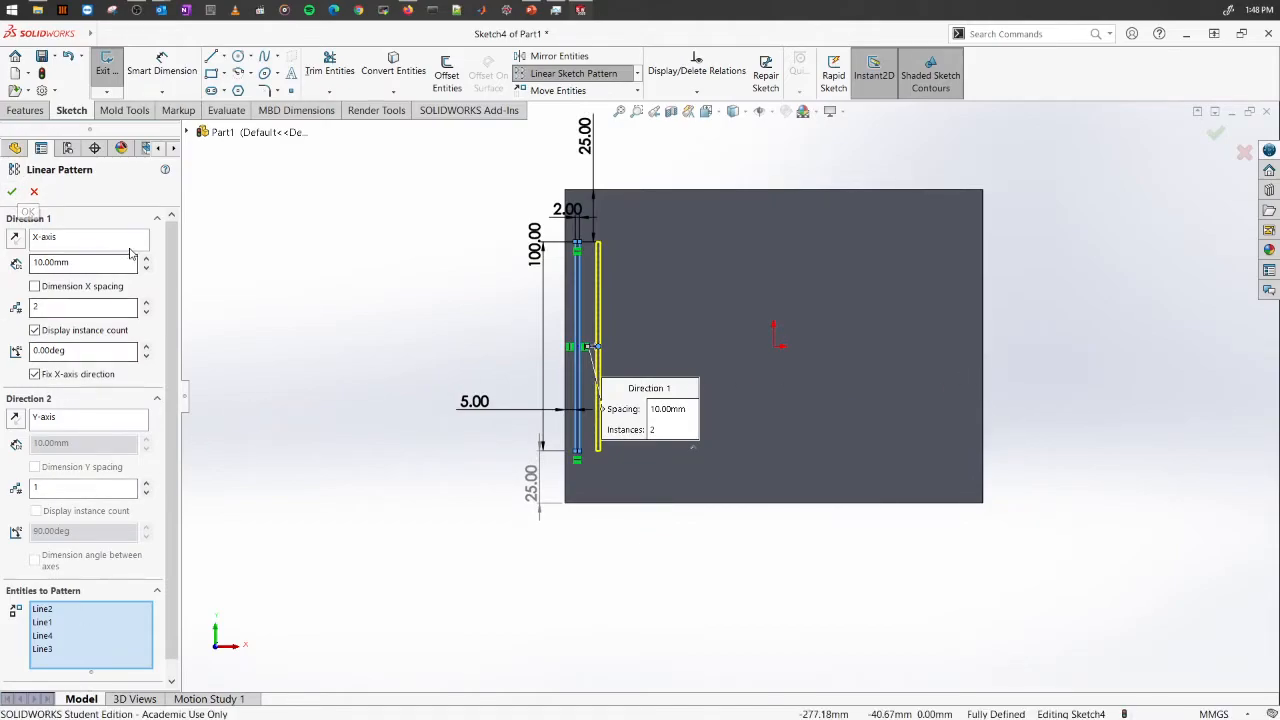
Step: Raise the pattern's instance count along the X-axis to 20
left_click(146, 304)
left_click(146, 304)
left_click(146, 304)
left_click(146, 304)
left_click(146, 304)
left_click(146, 304)
left_click(146, 304)
left_click(146, 304)
left_click(146, 304)
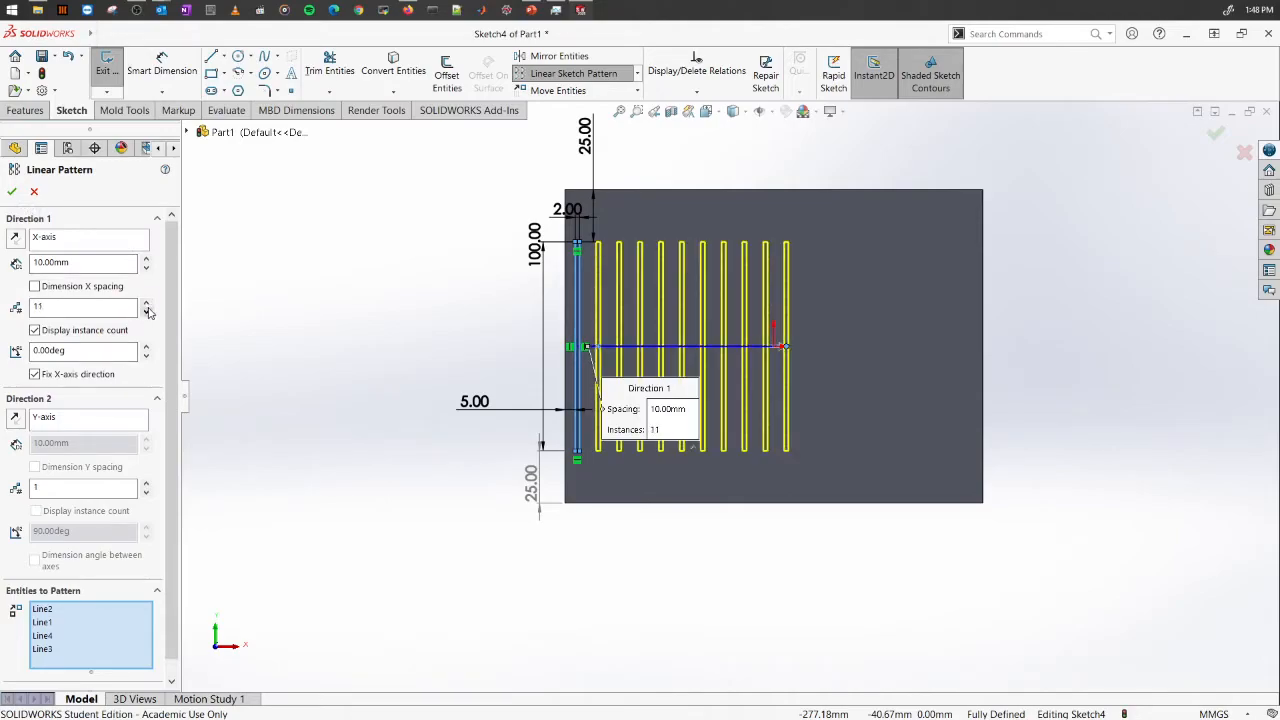
left_click(146, 305)
left_click(146, 305)
left_click(146, 305)
left_click(146, 305)
left_click(146, 305)
left_click(146, 305)
left_click(146, 305)
left_click(146, 305)
left_click(146, 305)
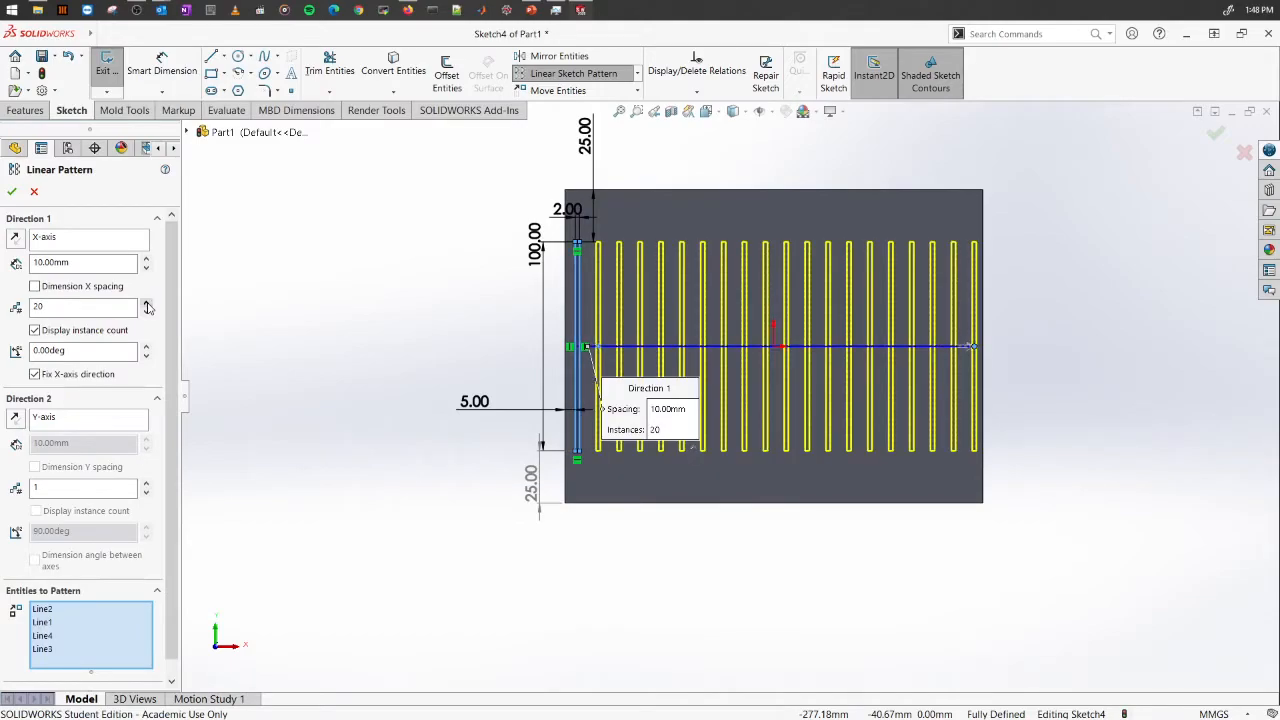
Step: Set the linear sketch pattern's spacing to 8 mm along the X-axis and raise its instance count to 25
double_click(77, 261)
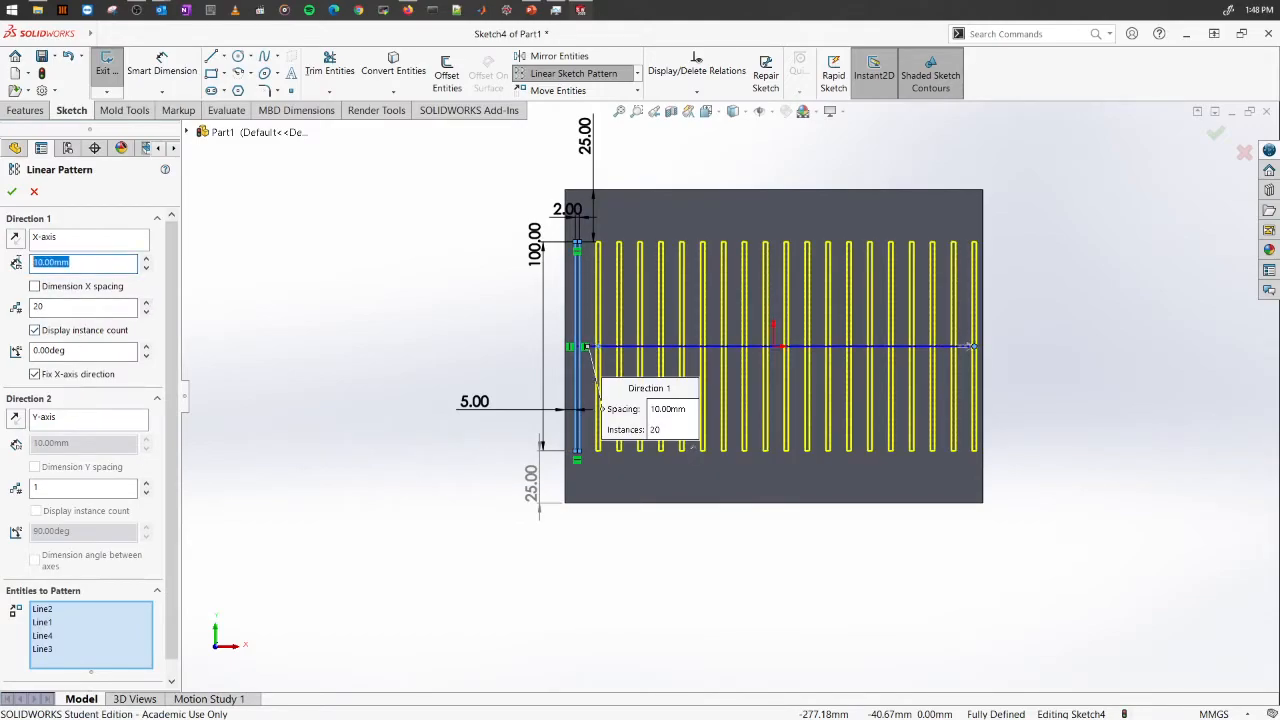
type("8")
key("Return")
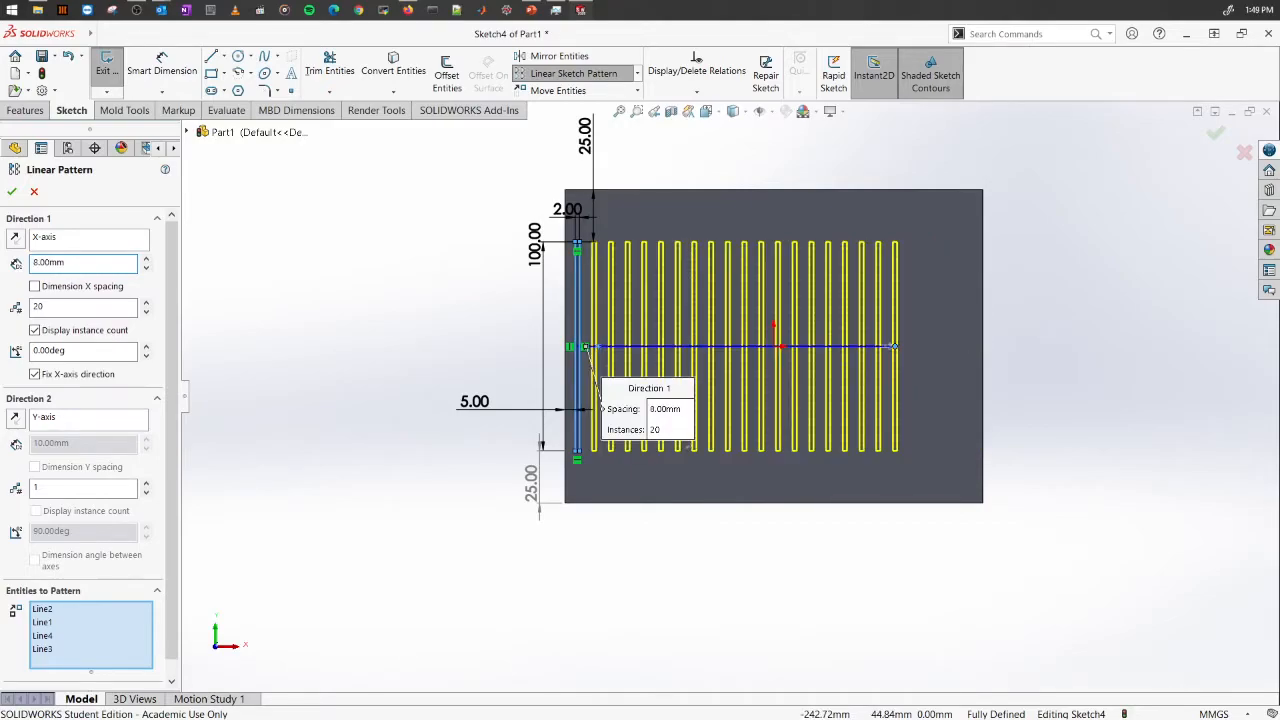
left_click(146, 305)
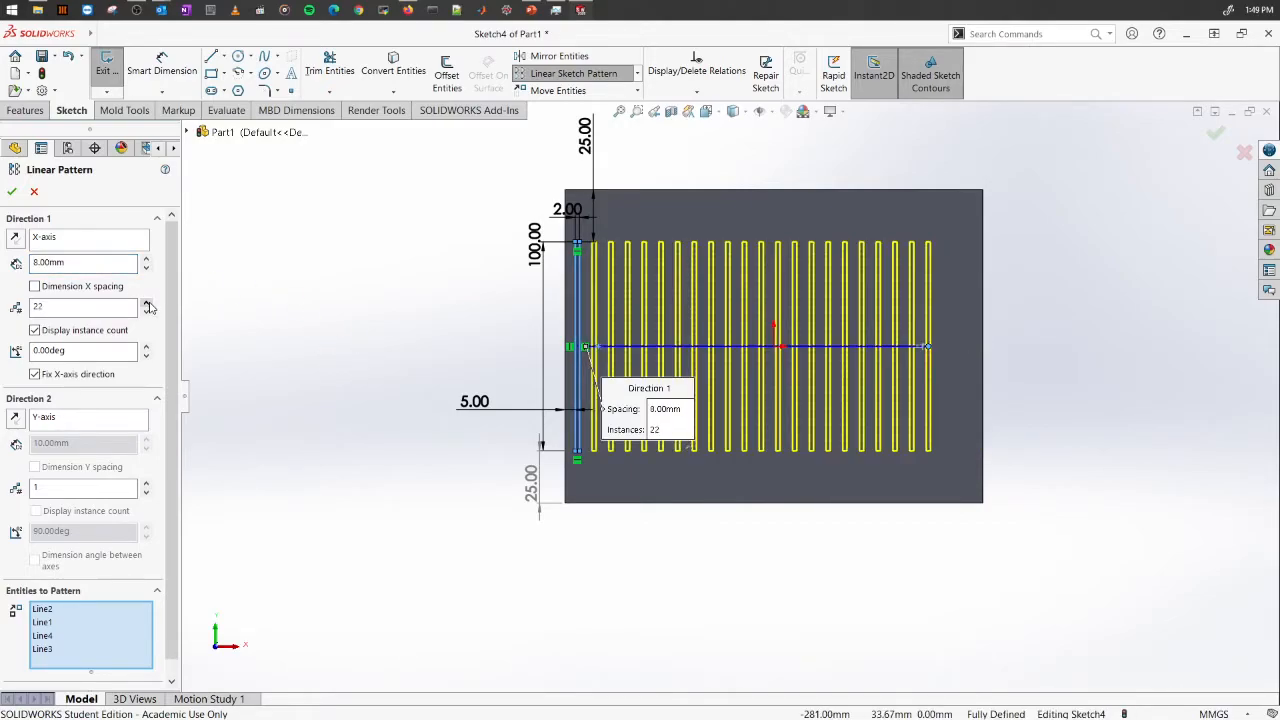
left_click(146, 305)
left_click(146, 305)
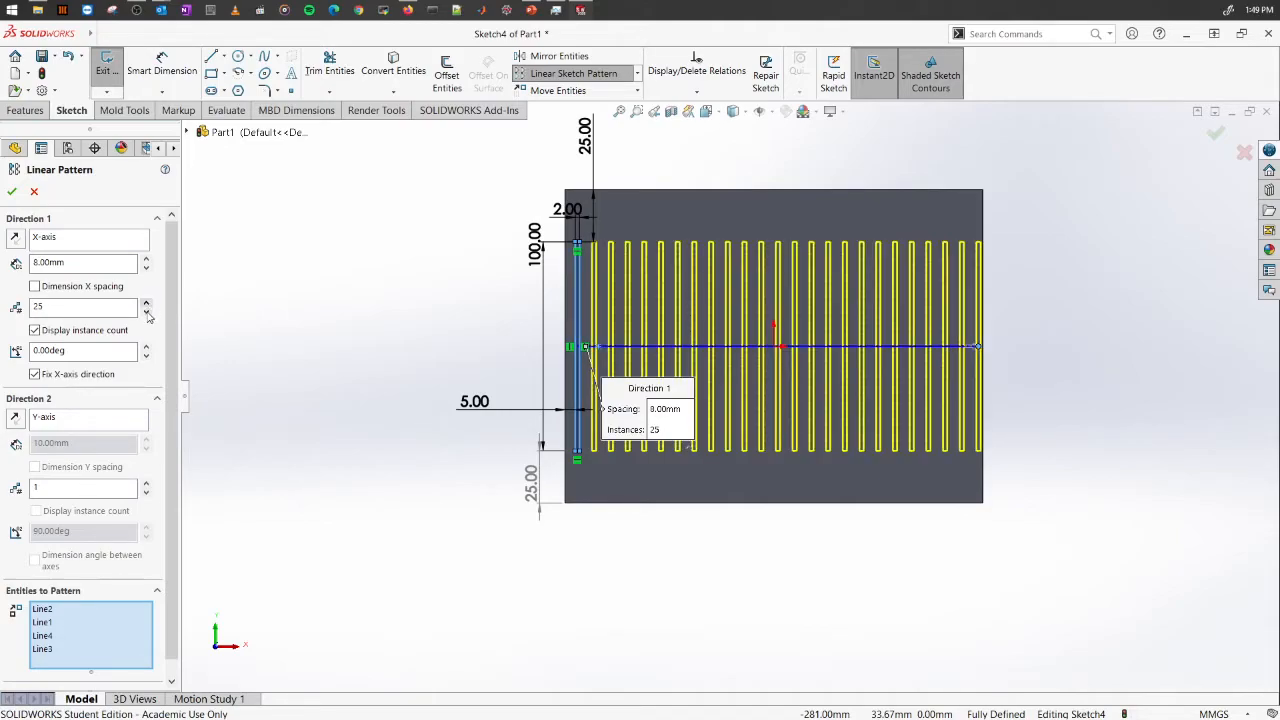
Step: Set the pattern's X-axis spacing to 9 mm and its instance count to 22, and finish the linear sketch pattern
left_click_drag(91, 262, 13, 243)
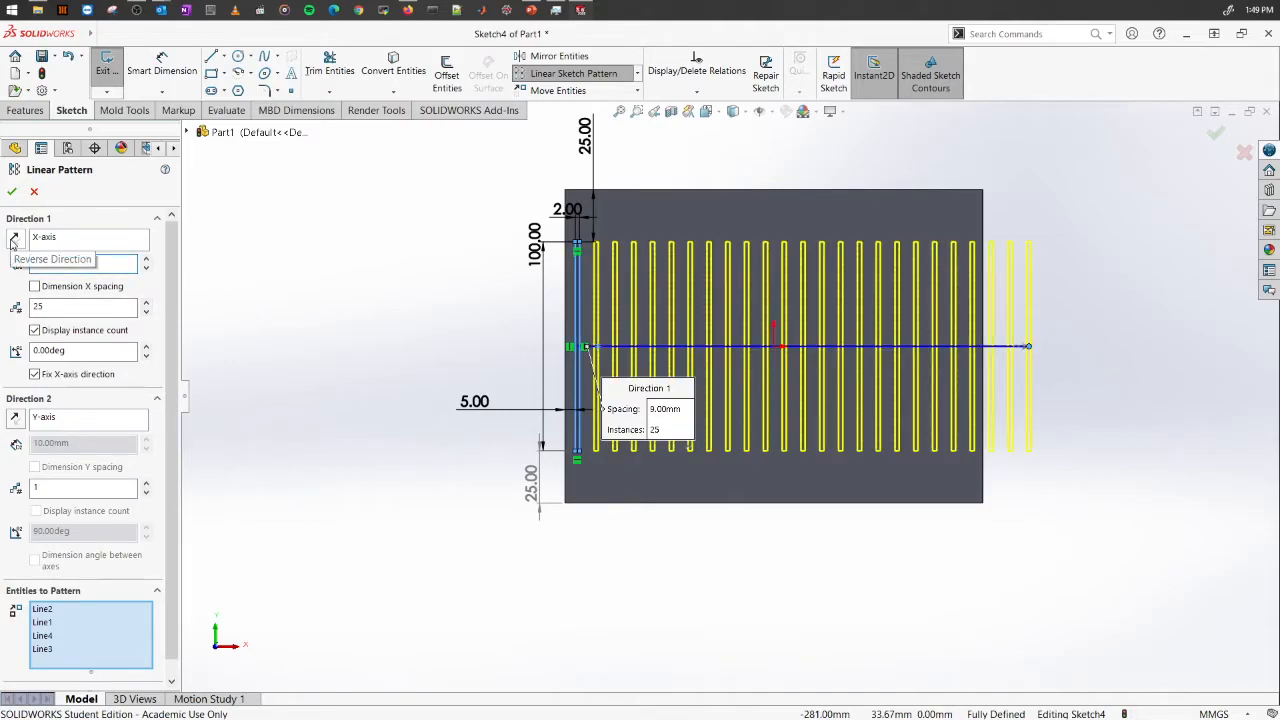
left_click(146, 311)
left_click(146, 311)
left_click(146, 311)
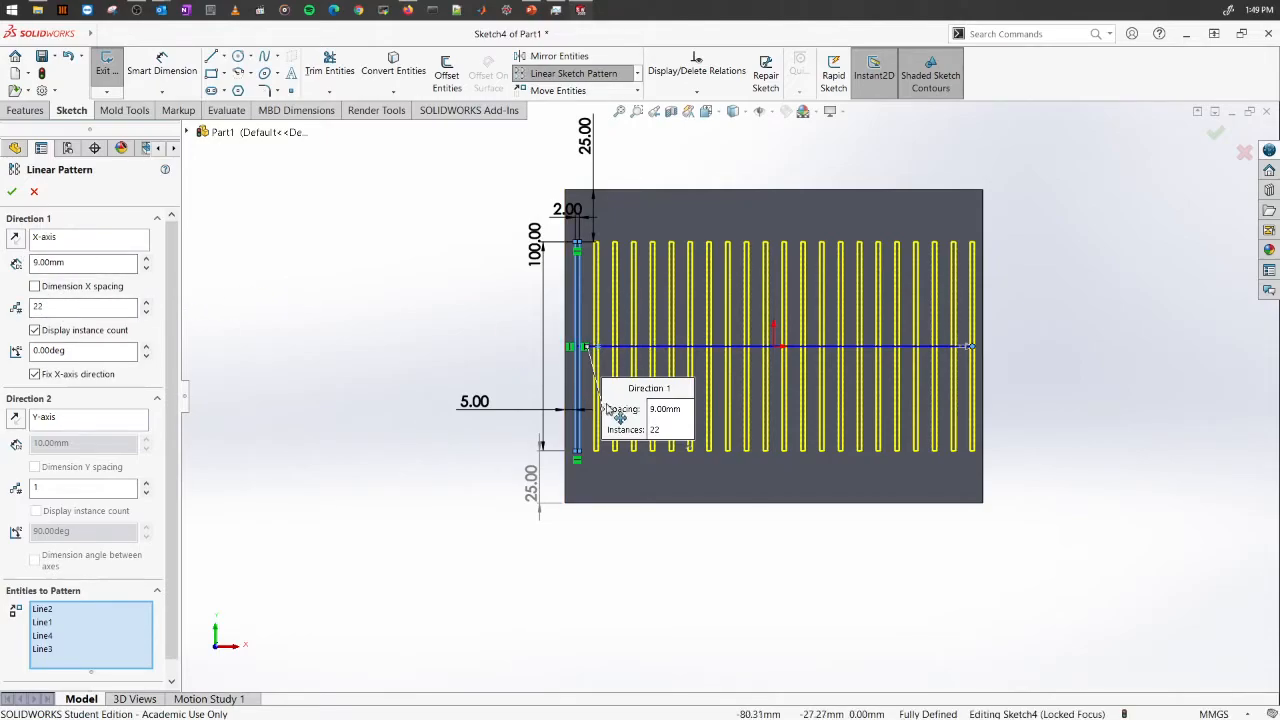
left_click(13, 191)
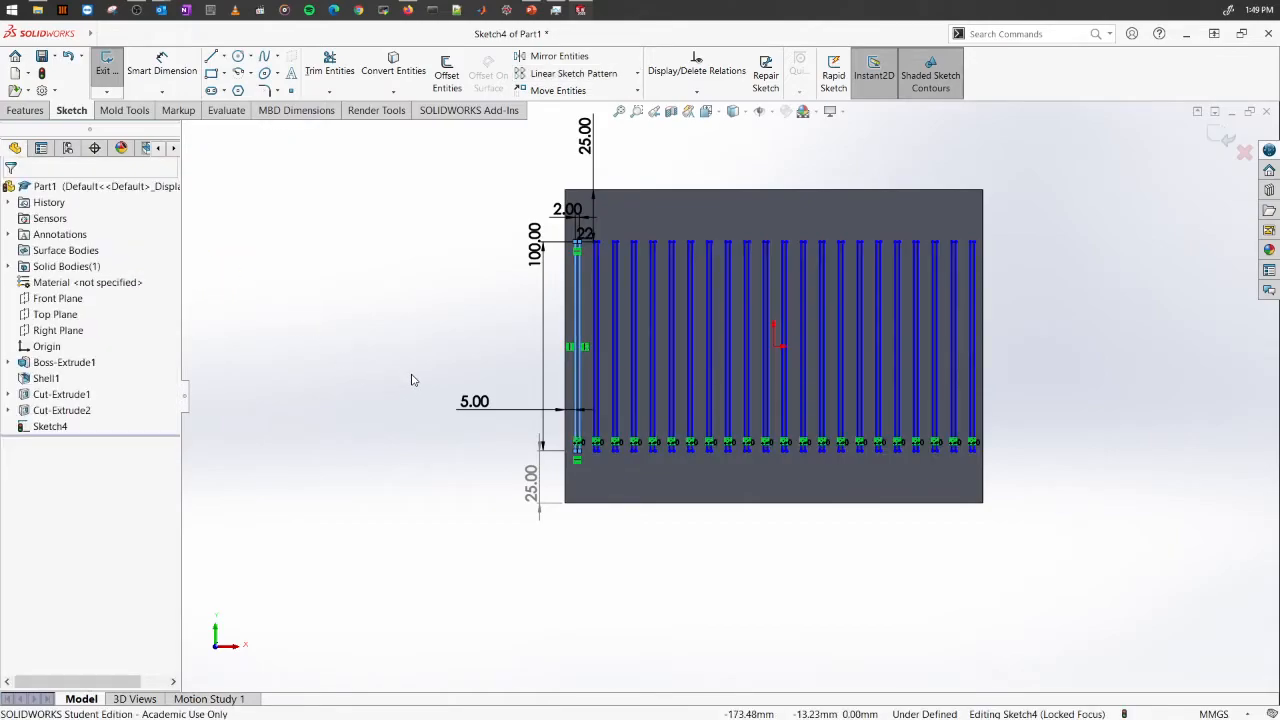
Step: Make a blind extruded cut 50 mm deep from the patterned slot sketch through the box's base
scroll(438, 324, "down", 1)
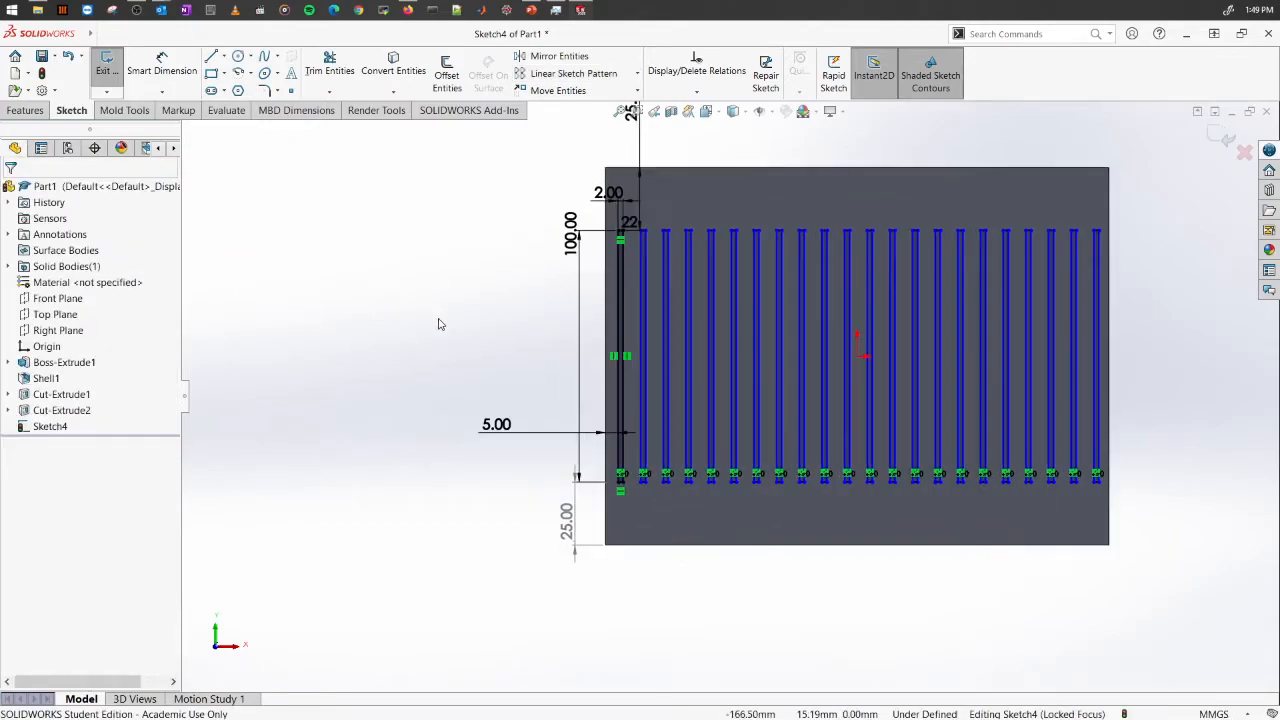
left_click(25, 110)
left_click(318, 78)
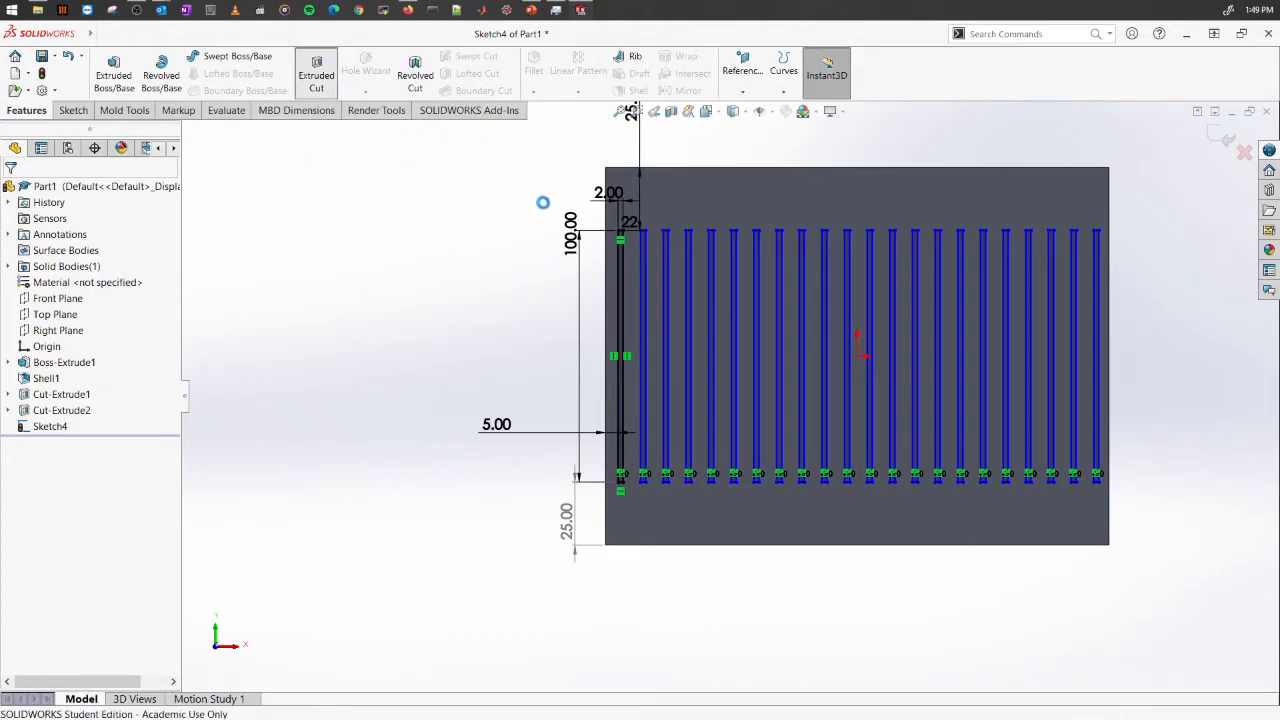
middle_click_drag(1000, 233, 597, 497)
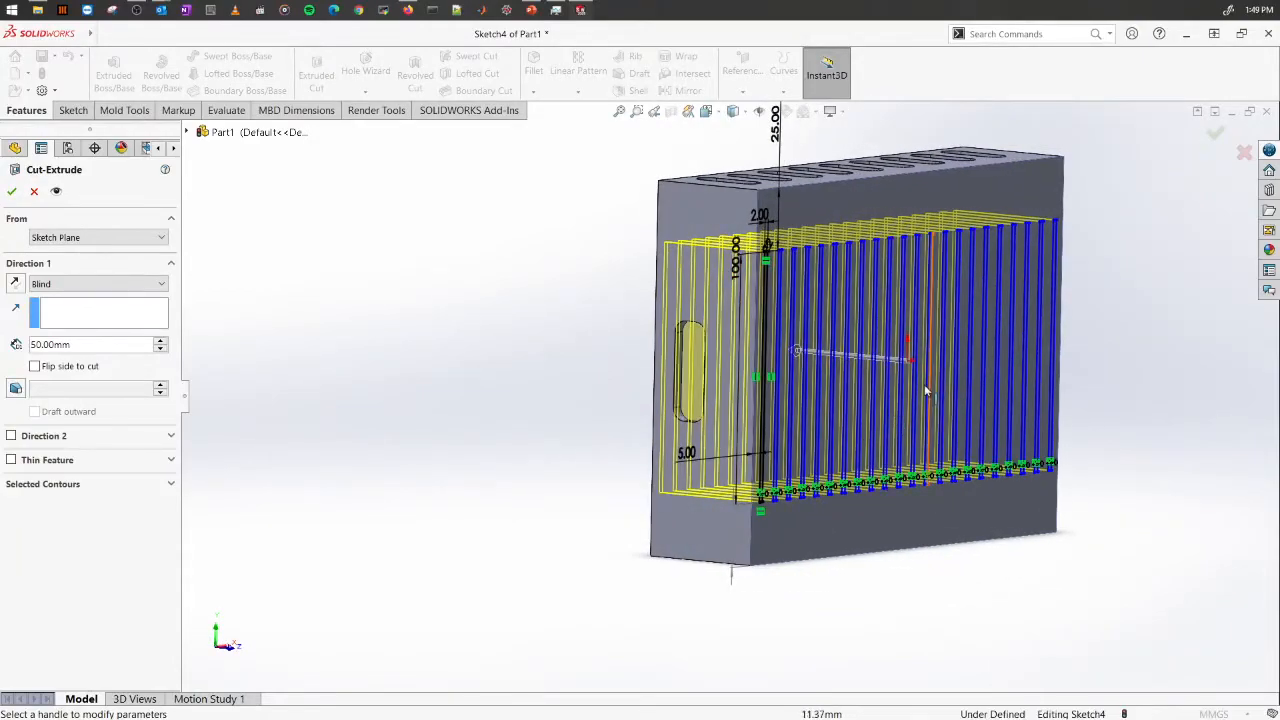
left_click(9, 196)
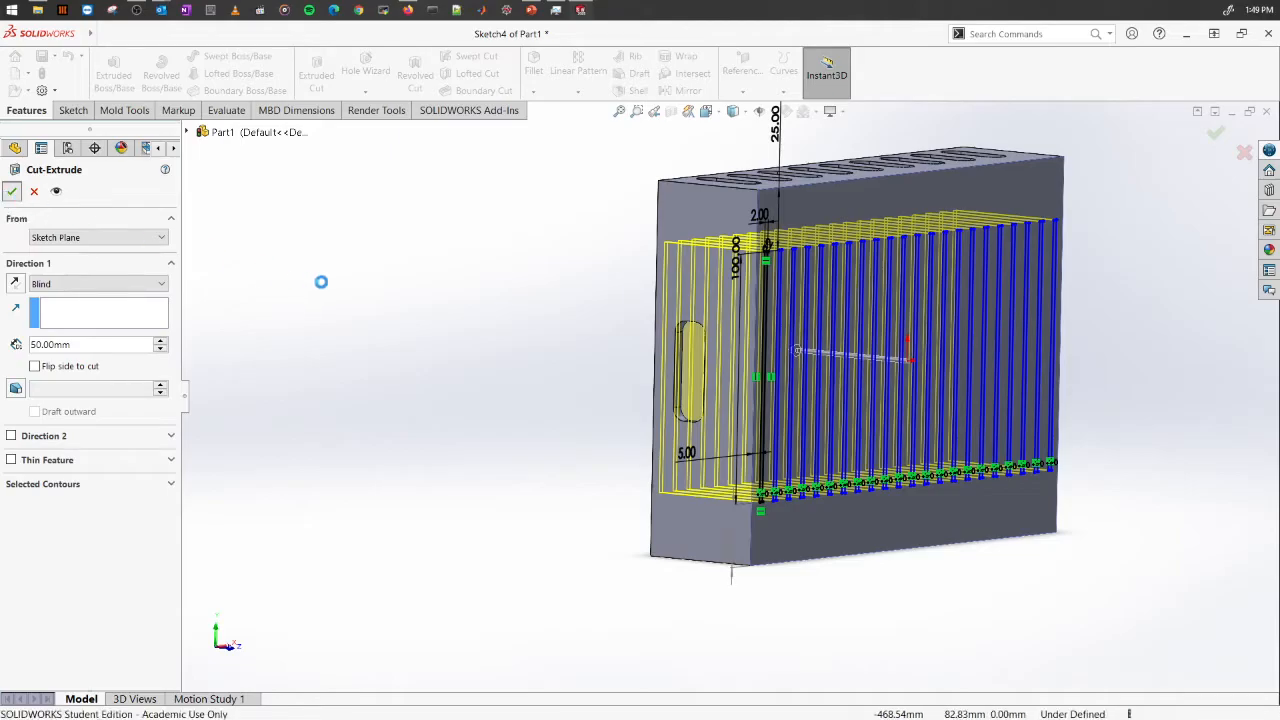
Step: Examine the finished box from several angles, especially where the outermost base slots meet the two short end walls
middle_click_drag(546, 438, 966, 353)
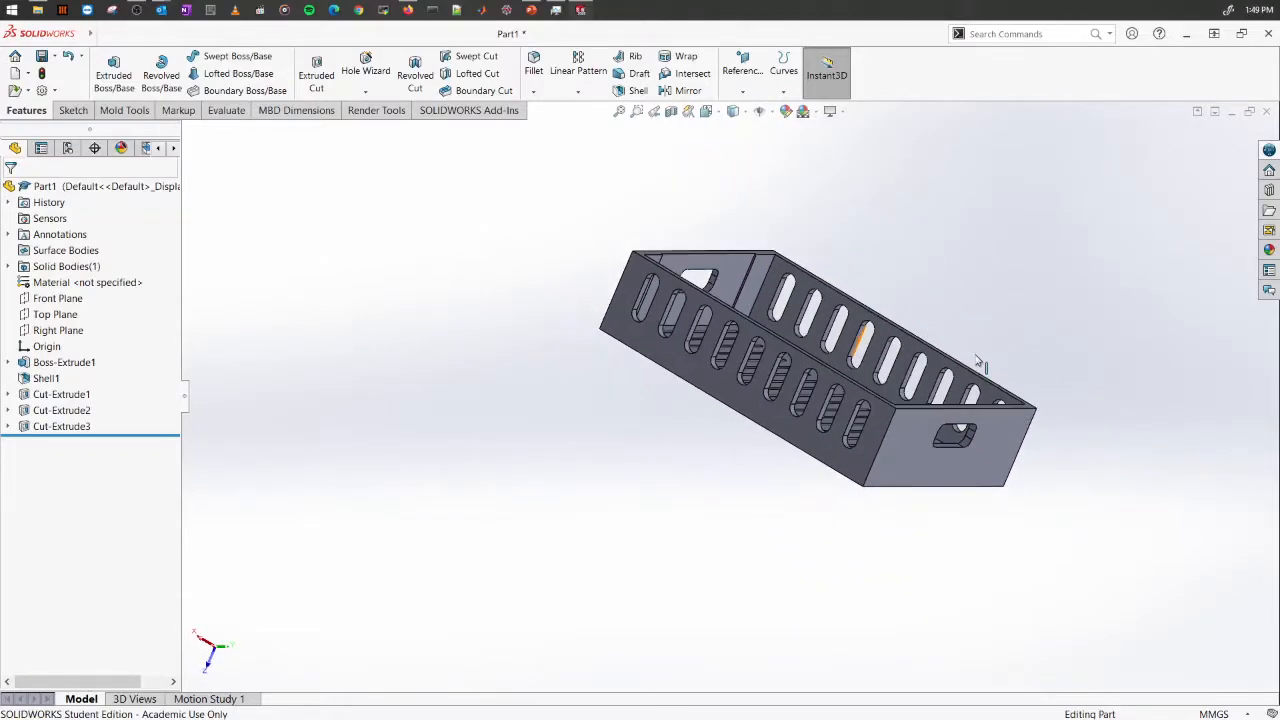
scroll(966, 353, "down", 1)
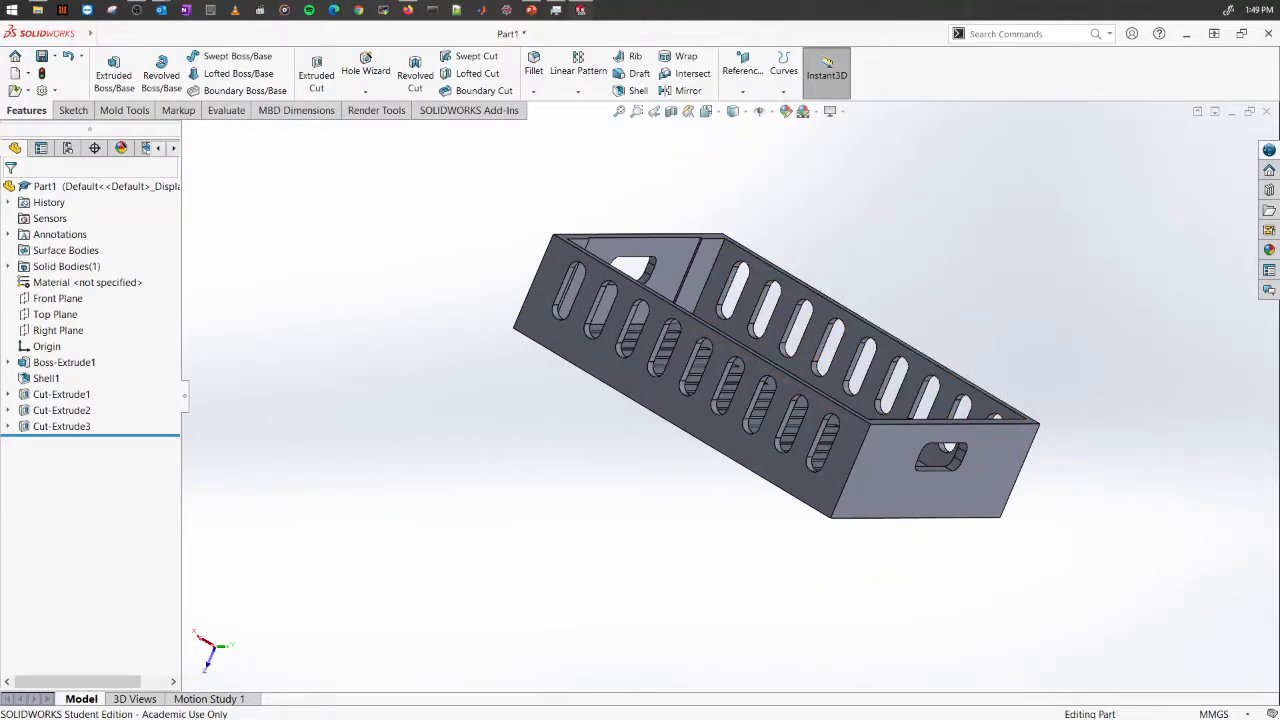
middle_click_drag(1056, 503, 286, 264)
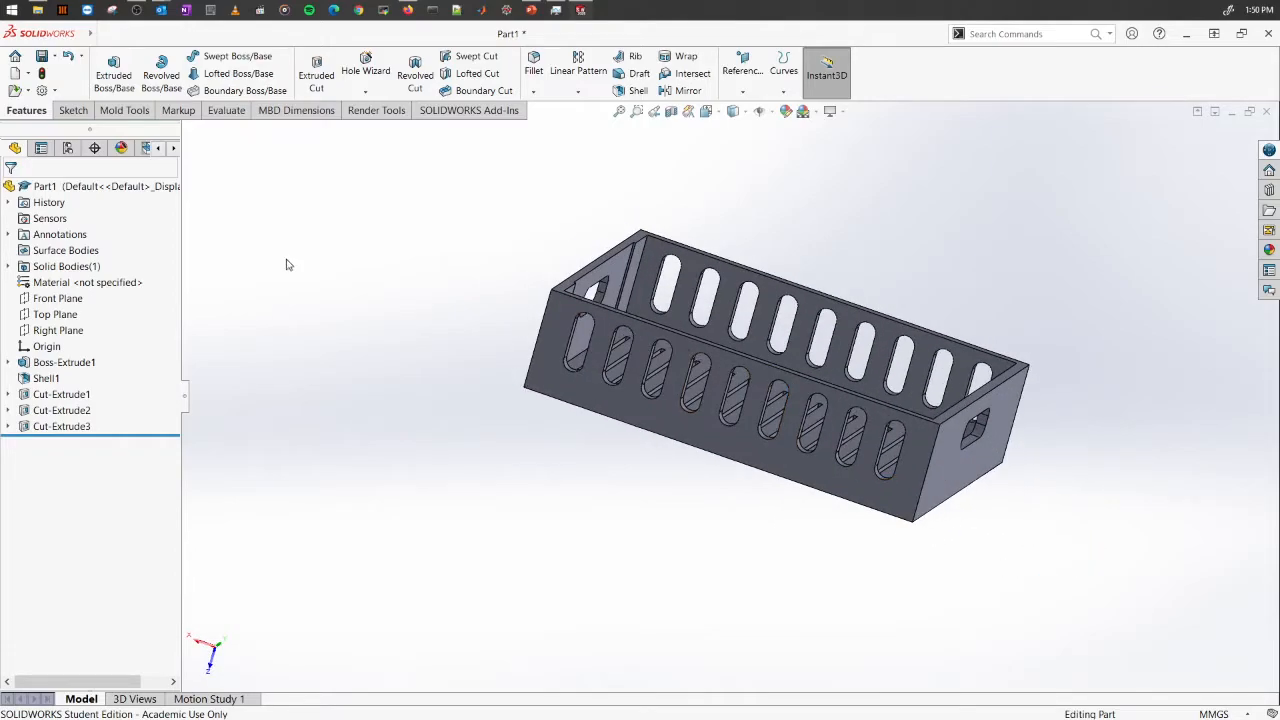
left_click(148, 115)
mouse_move(735, 497)
middle_mouse_down()
mouse_move(946, 323)
mouse_move(814, 251)
mouse_move(677, 226)
mouse_move(670, 258)
middle_mouse_up()
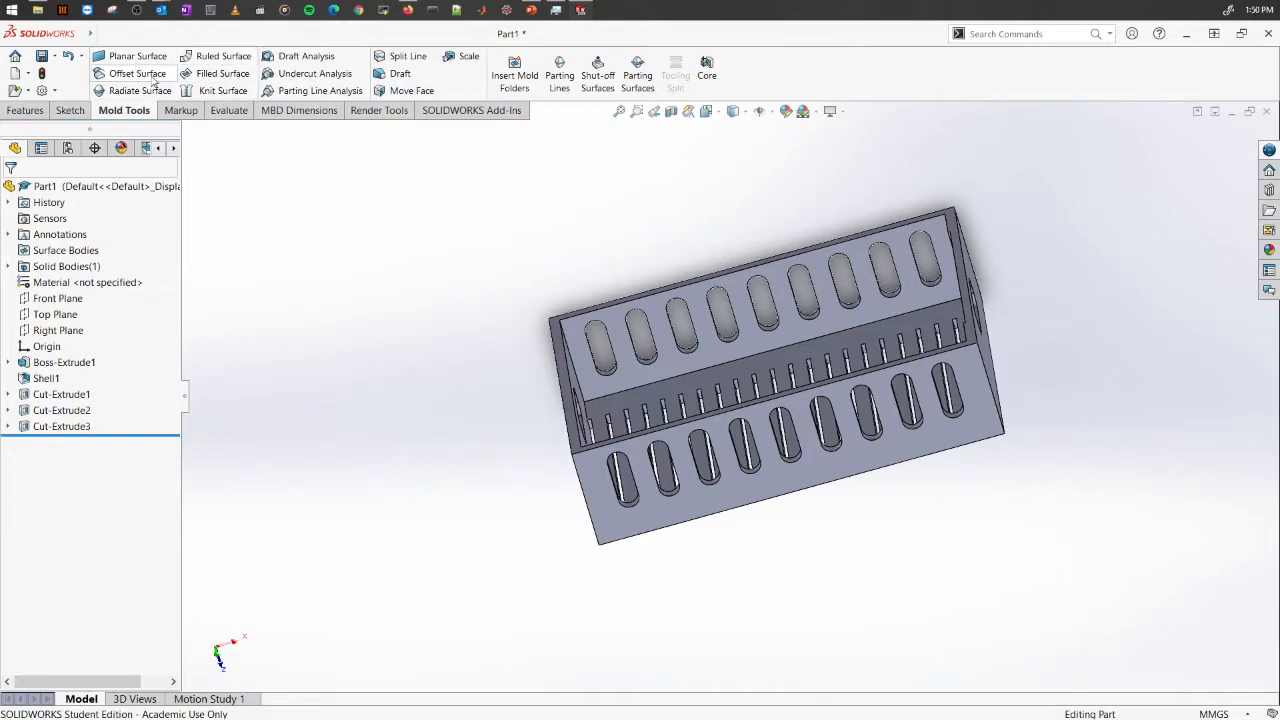
middle_click_drag(534, 374, 857, 371)
middle_click_drag(1061, 270, 1083, 311)
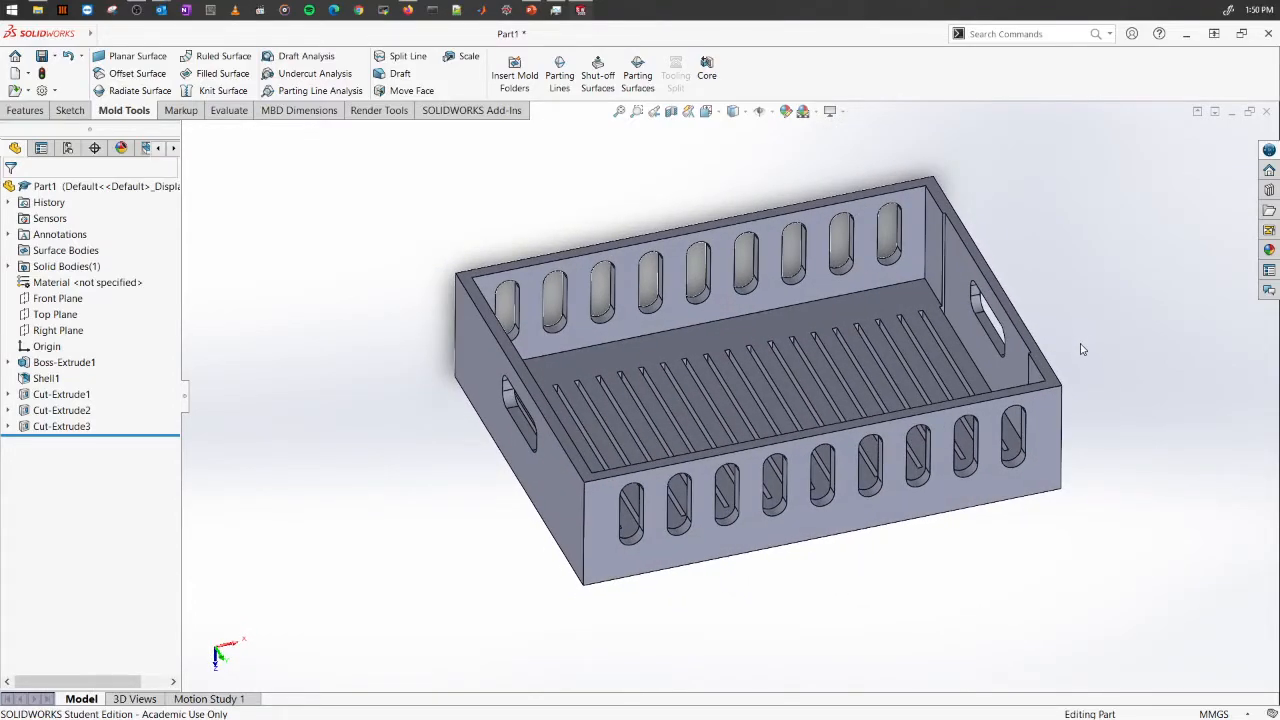
middle_click_drag(1108, 460, 680, 400)
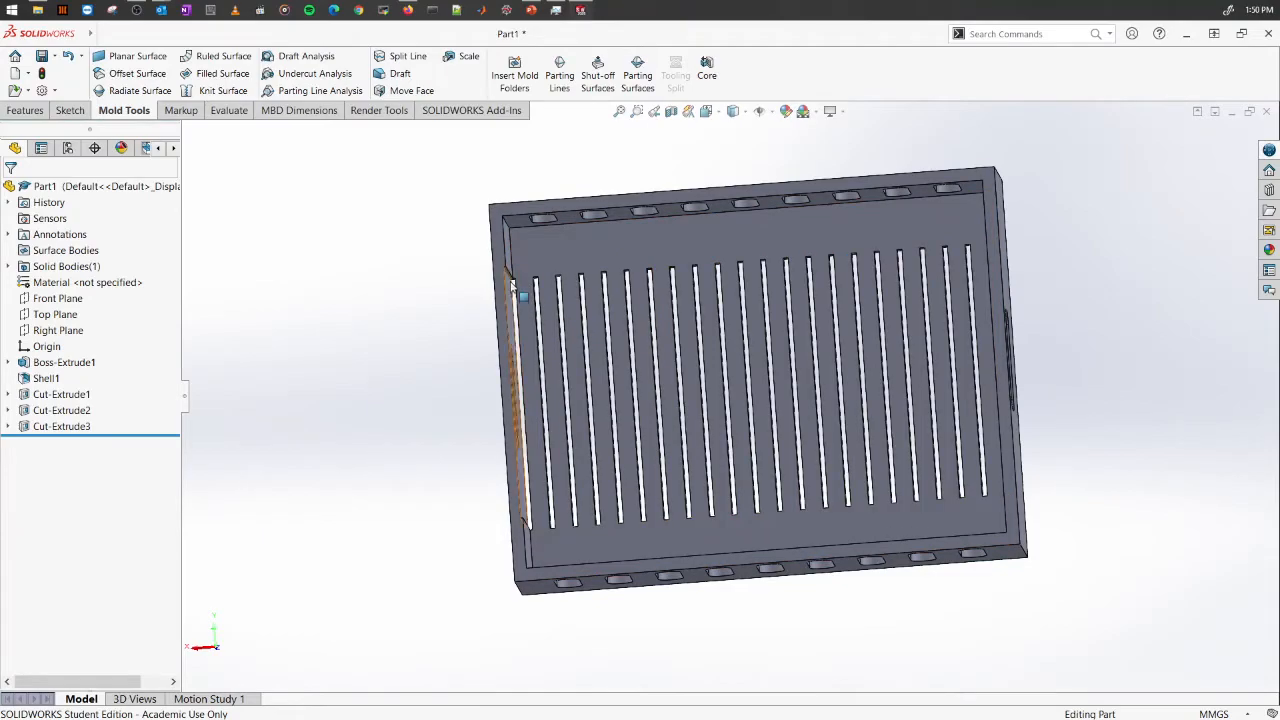
middle_click_drag(512, 285, 660, 300)
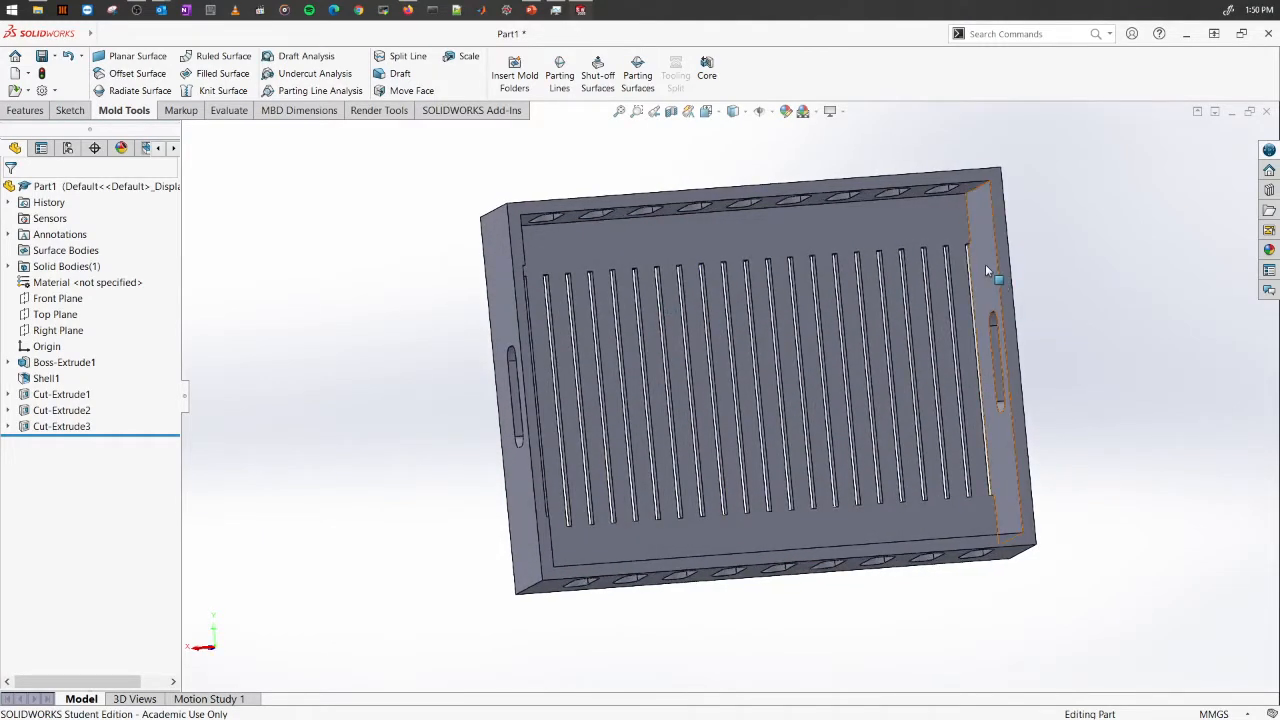
scroll(980, 262, "down", 5)
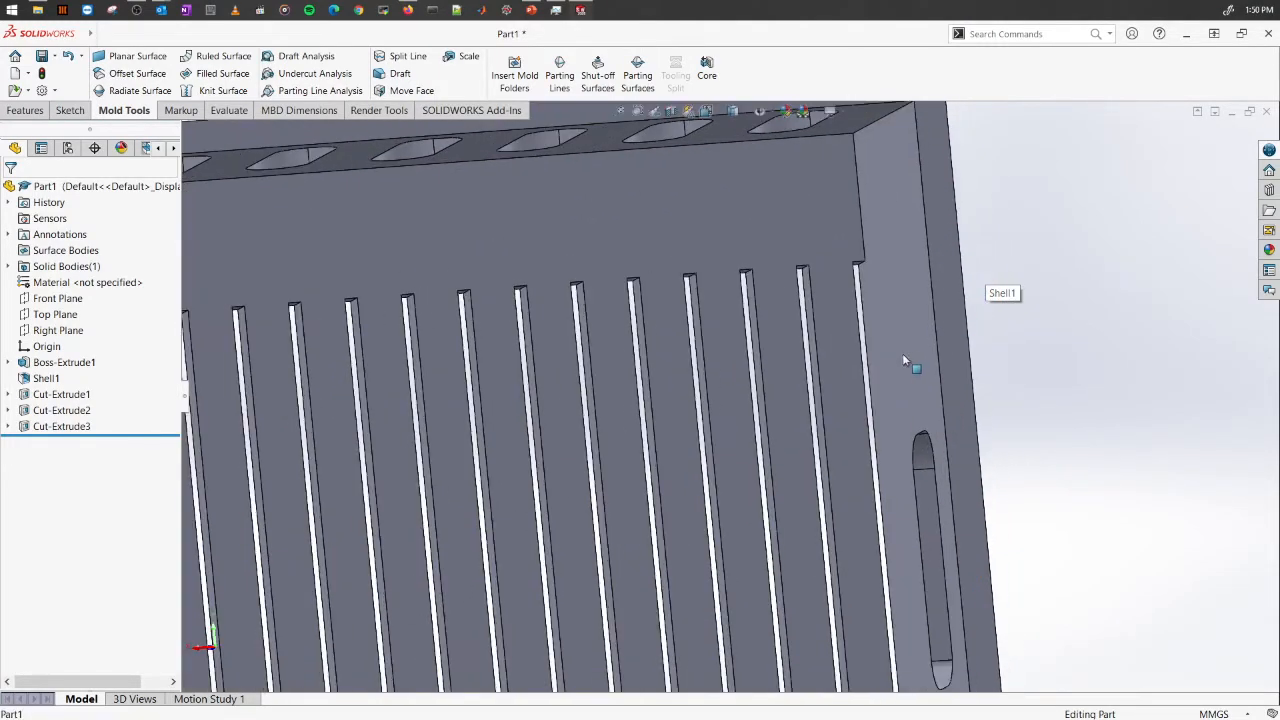
scroll(903, 363, "up", 10)
middle_click_drag(748, 471, 812, 406)
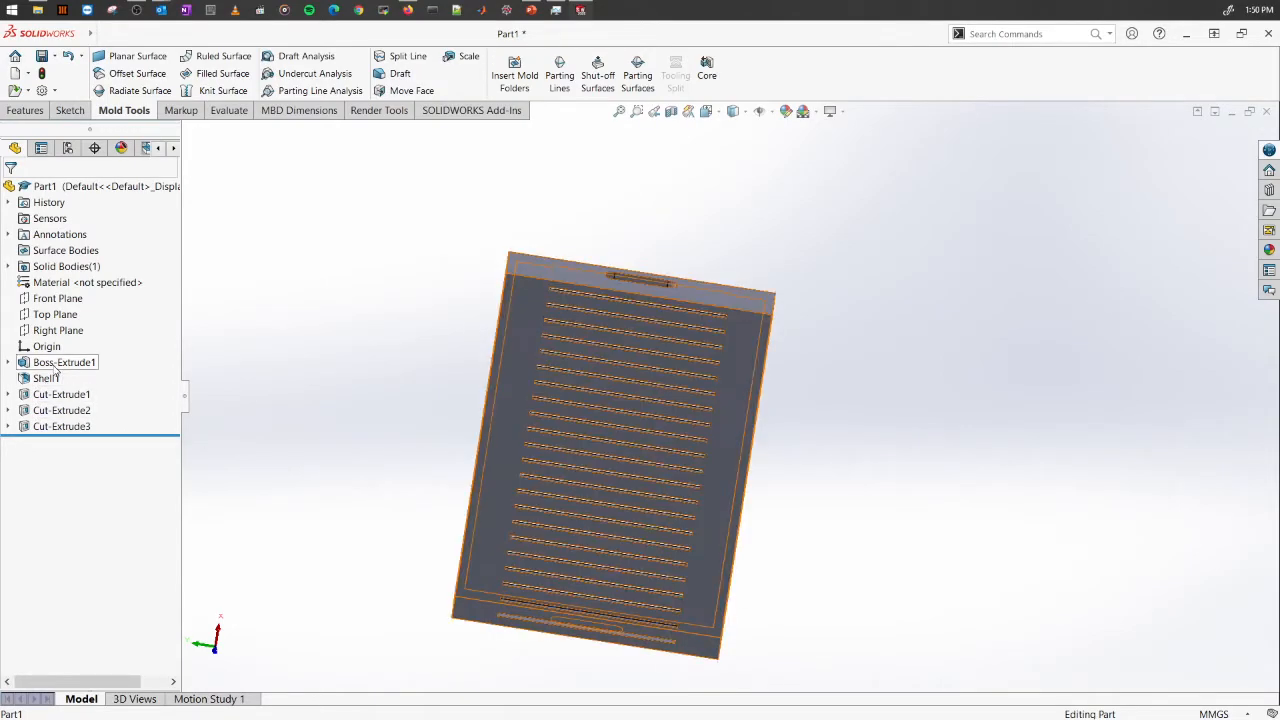
Step: Reduce the instance count of the base slot pattern to 21 in the base cut's sketch and clear the selection
left_click(9, 394)
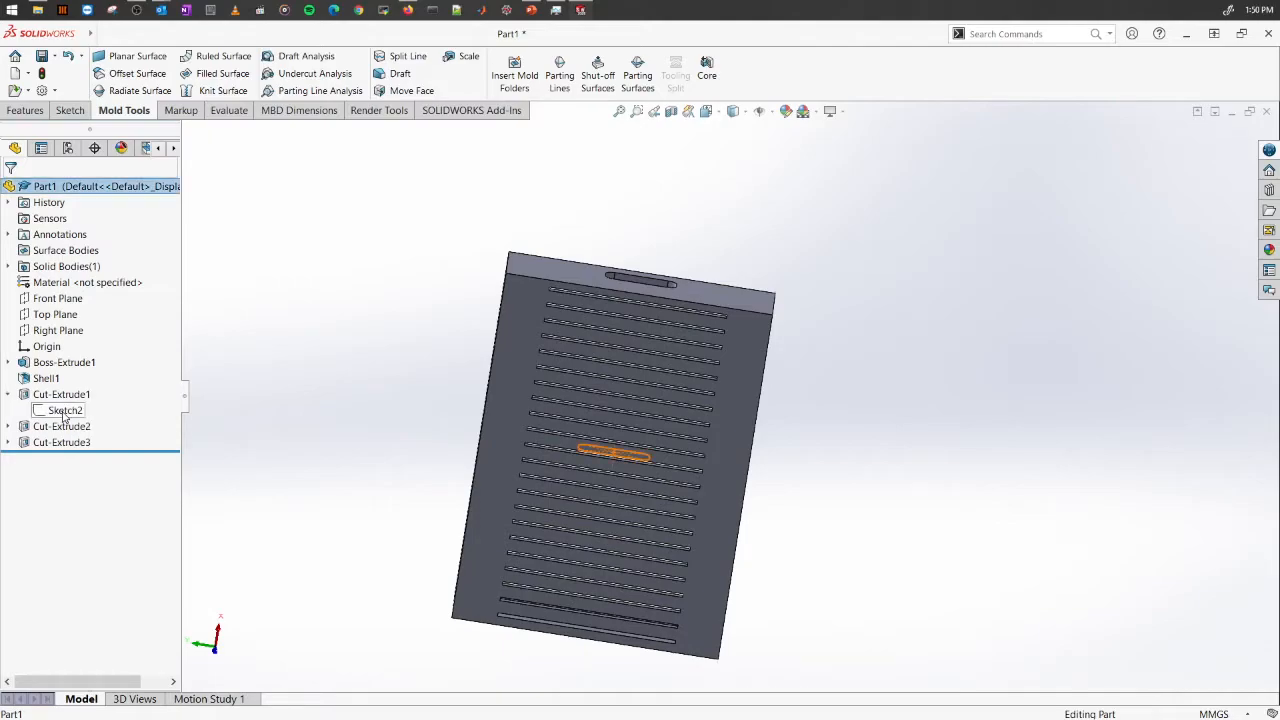
left_click(9, 395)
left_click(9, 427)
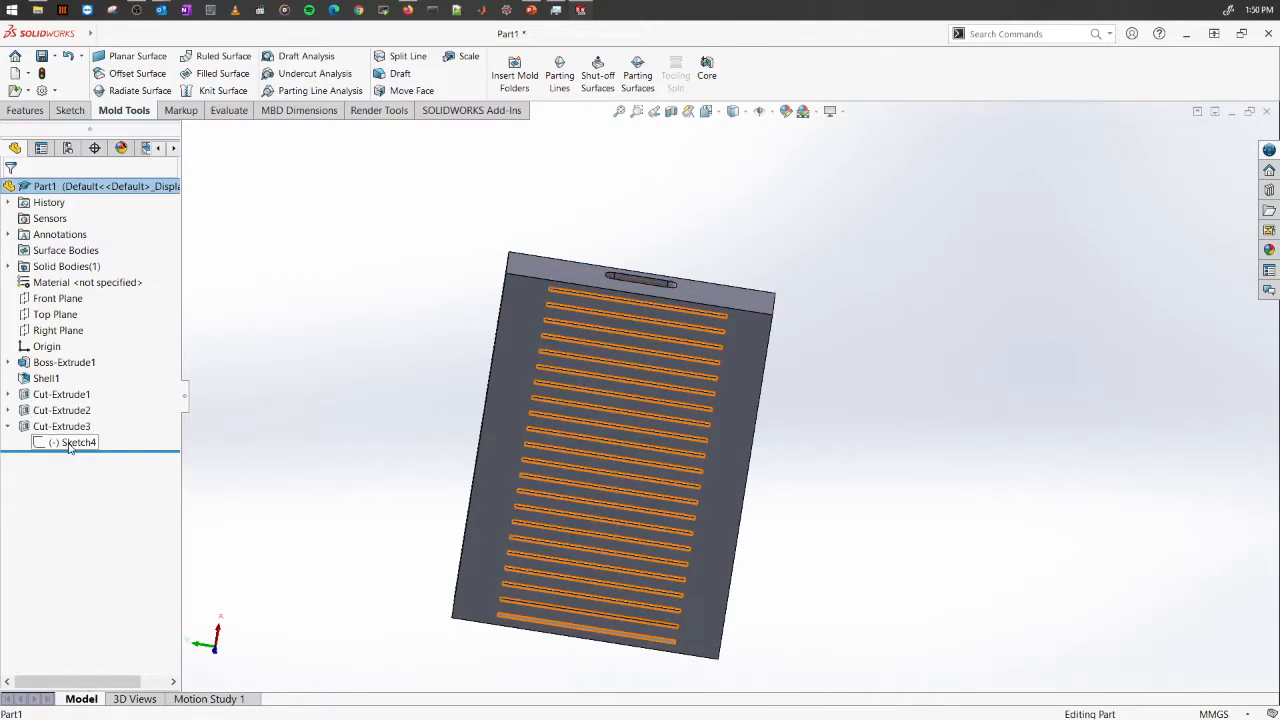
left_click(57, 446)
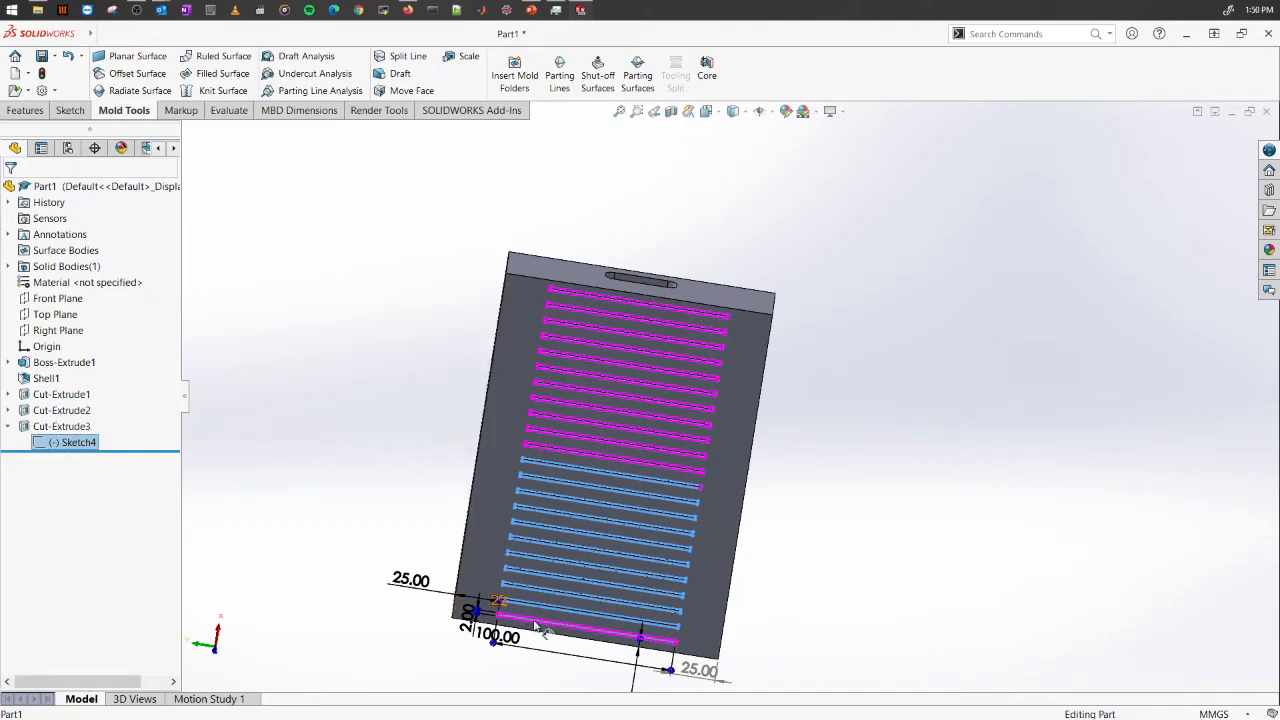
scroll(524, 628, "down", 1)
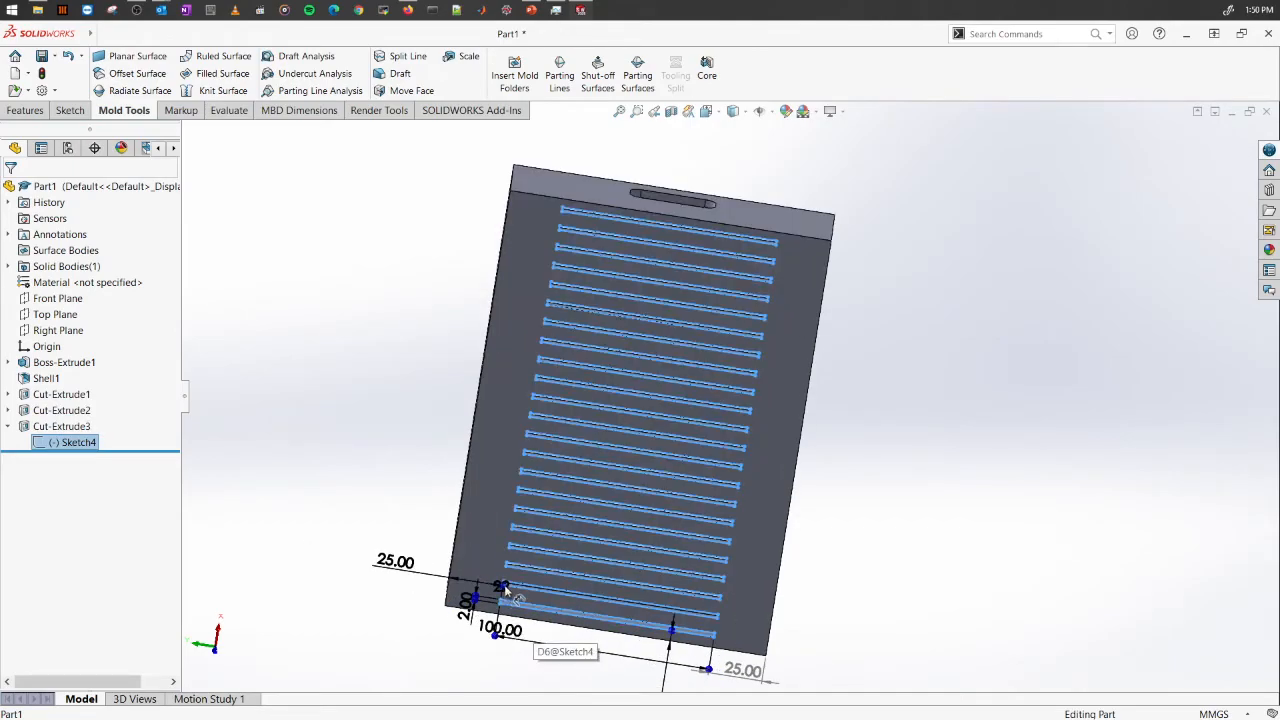
scroll(564, 643, "down", 1)
scroll(562, 643, "up", 1)
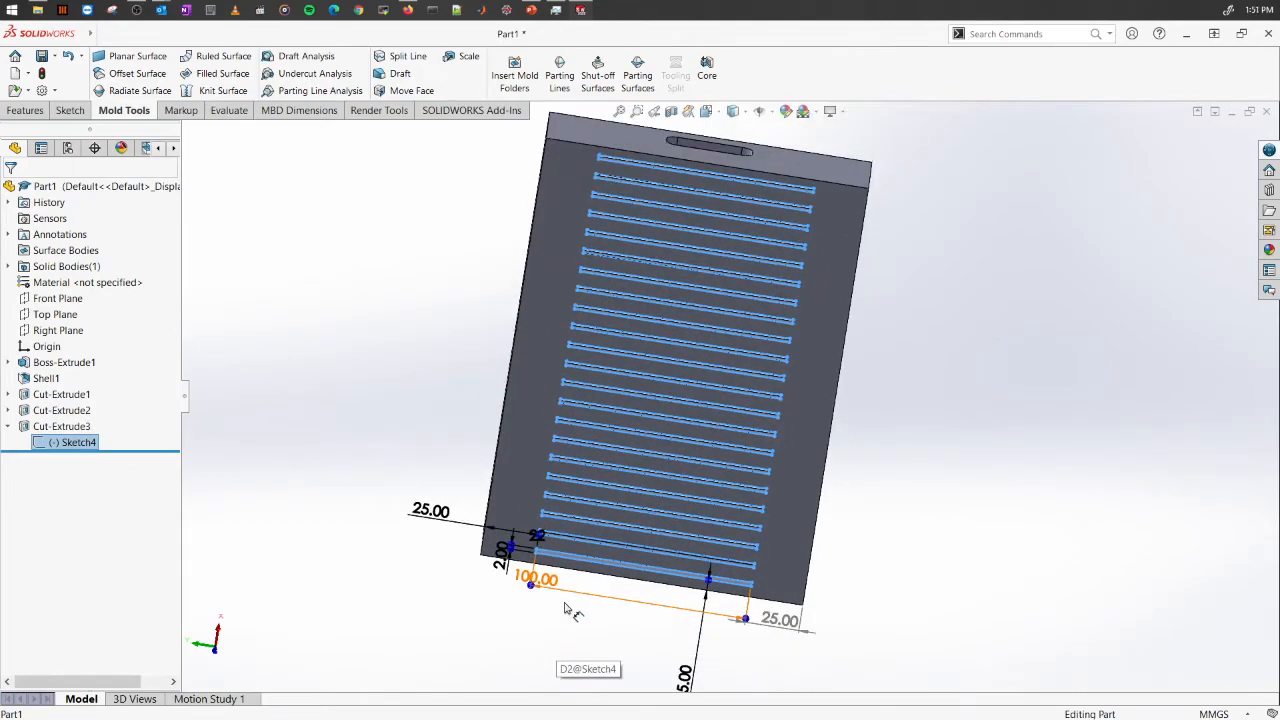
scroll(572, 585, "down", 4)
double_click(555, 416)
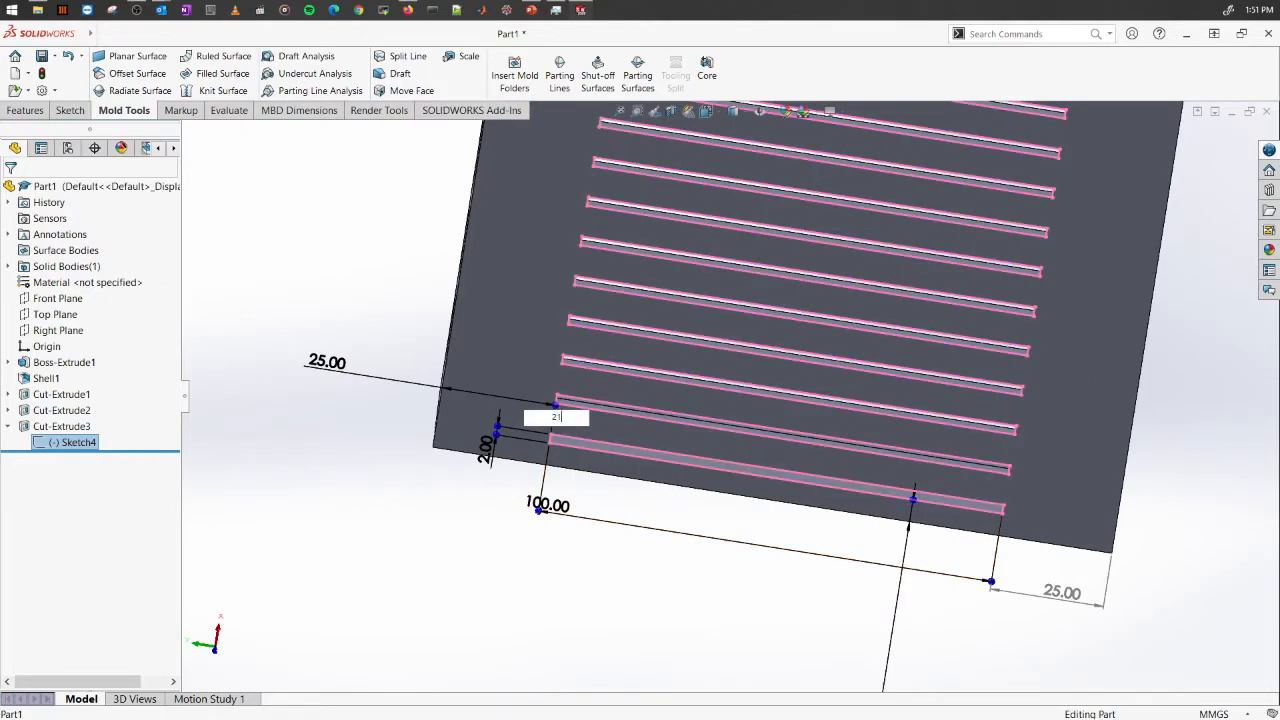
key("Return")
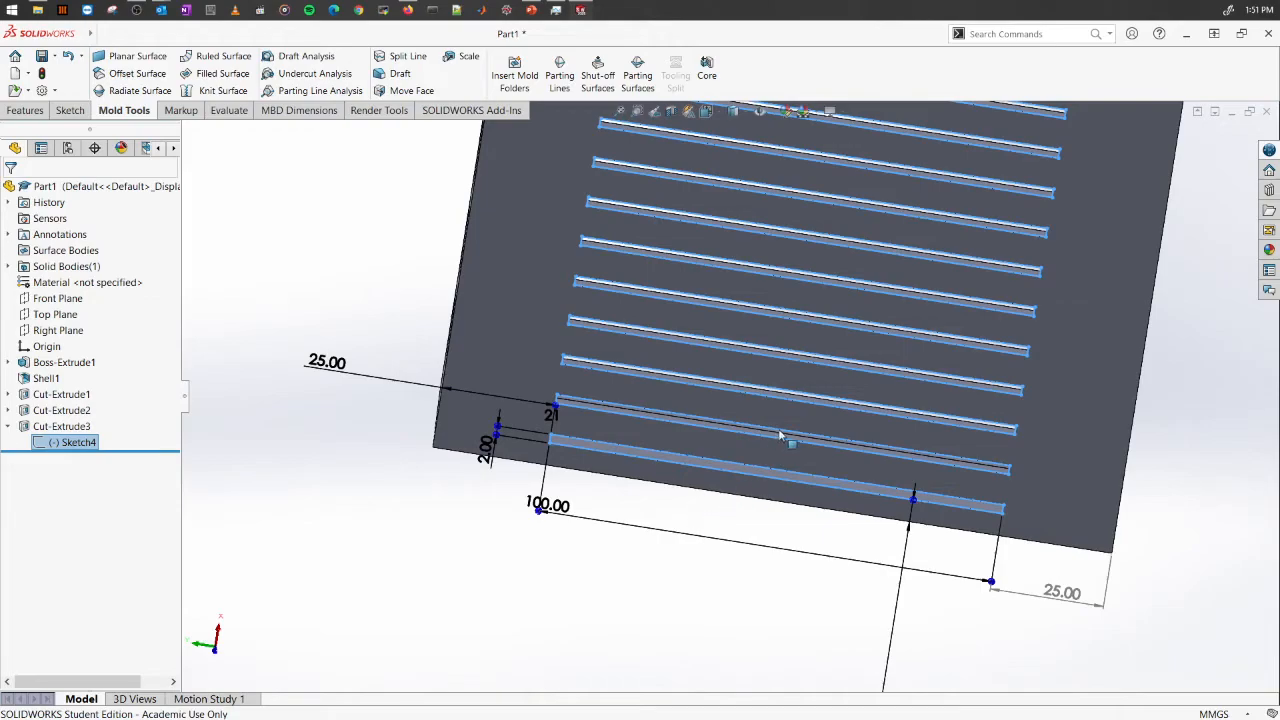
scroll(1192, 300, "up", 6)
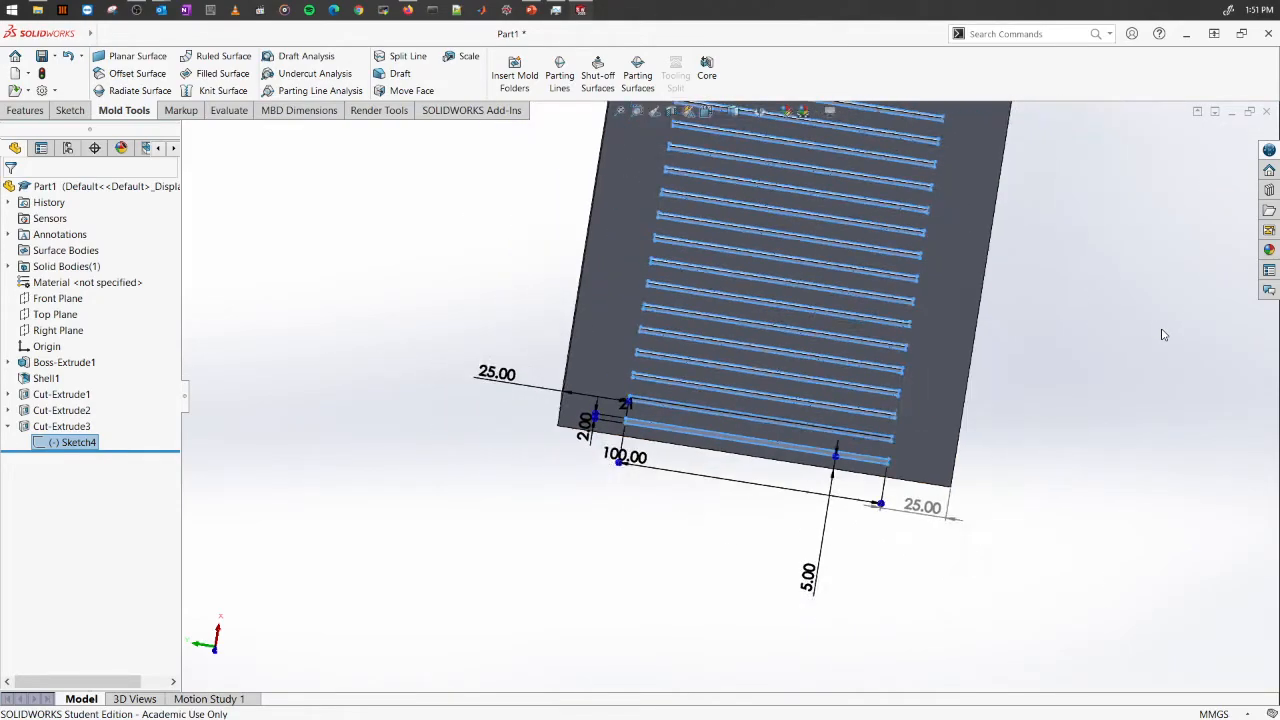
mouse_move(496, 339)
middle_mouse_down()
mouse_move(400, 503)
mouse_move(420, 498)
mouse_move(469, 526)
middle_mouse_up()
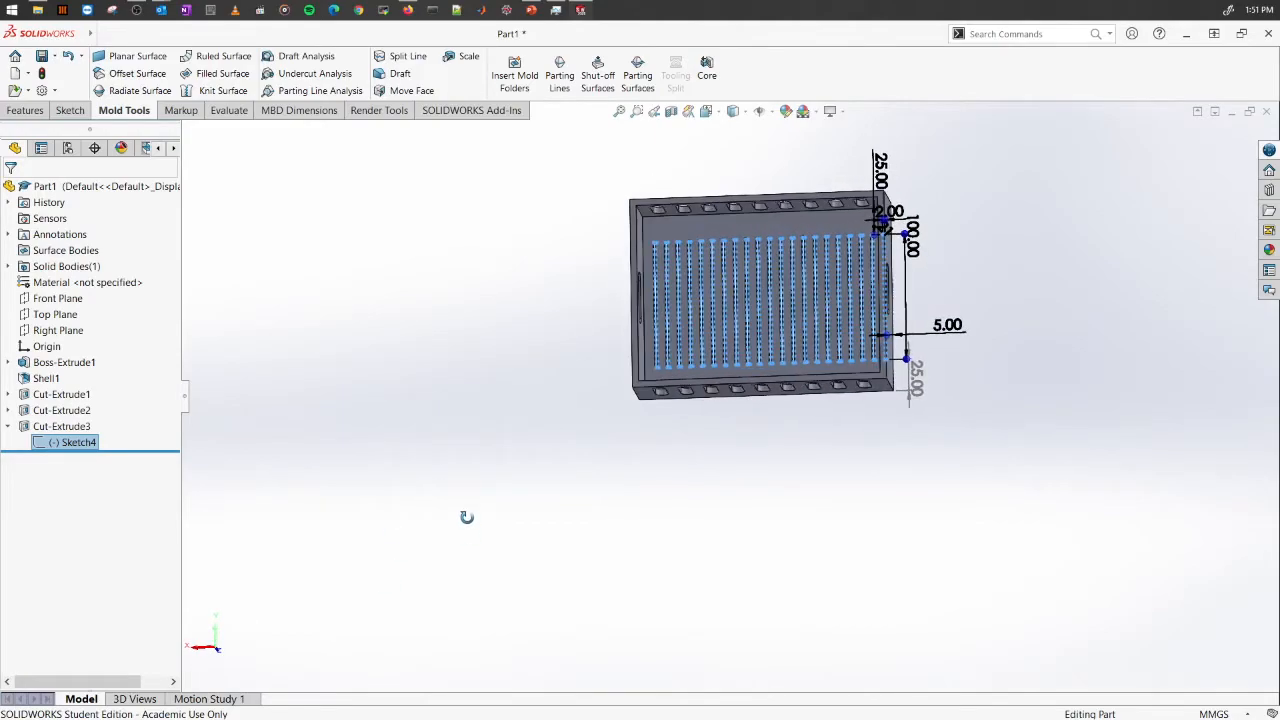
left_click(517, 442)
Step: Set the first base slot's distance from the base's short edge on the negative X side to 7 mm
scroll(655, 284, "down", 3)
middle_click_drag(829, 353, 863, 361)
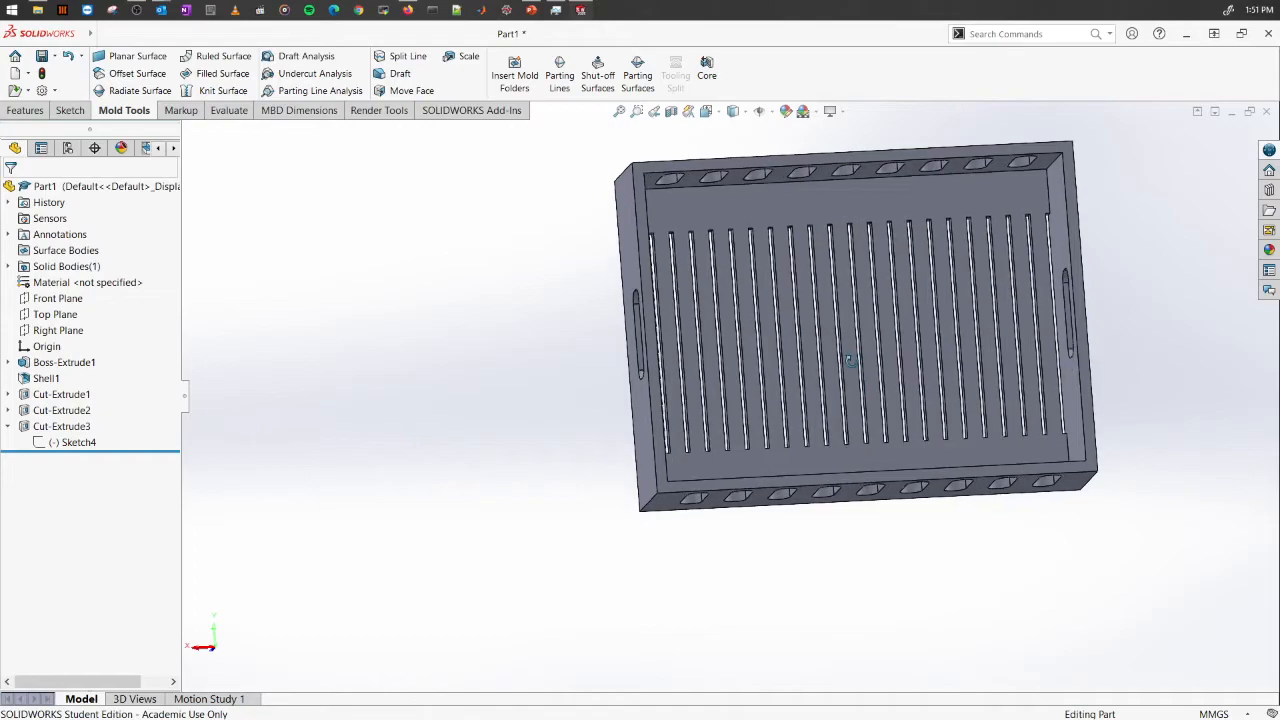
middle_click_drag(480, 374, 730, 310)
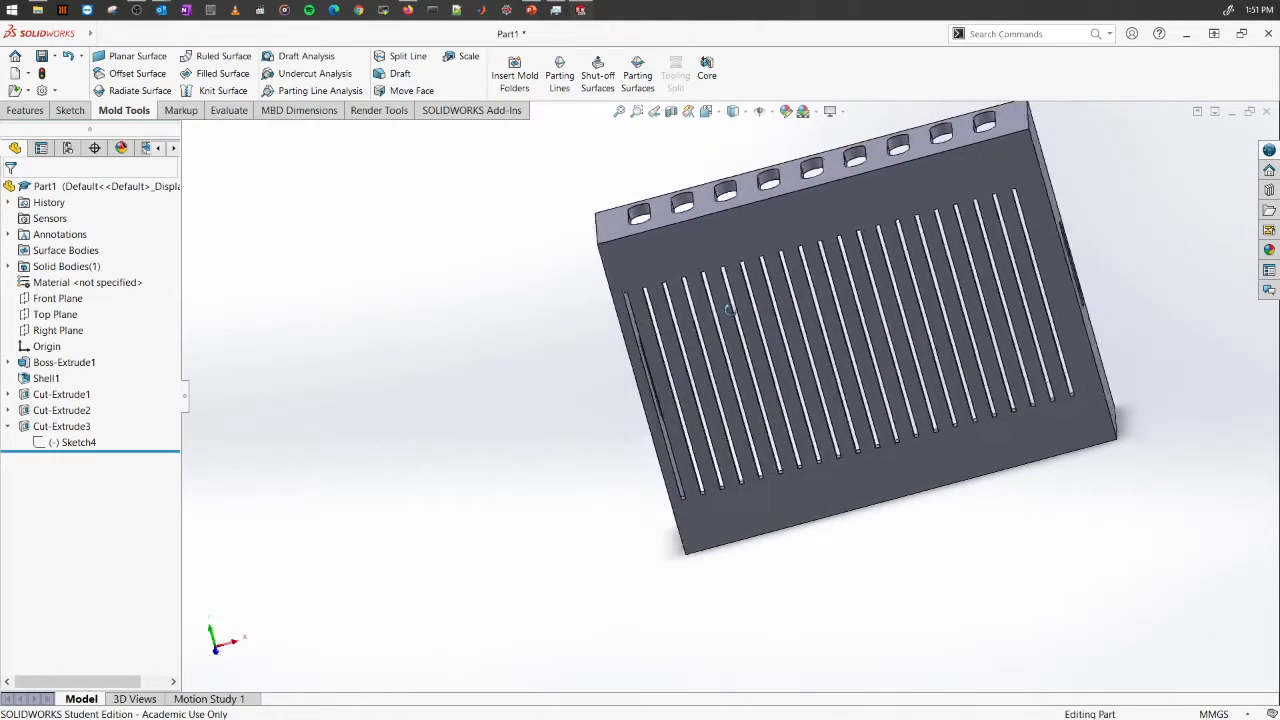
left_click(72, 442)
scroll(575, 330, "down", 5)
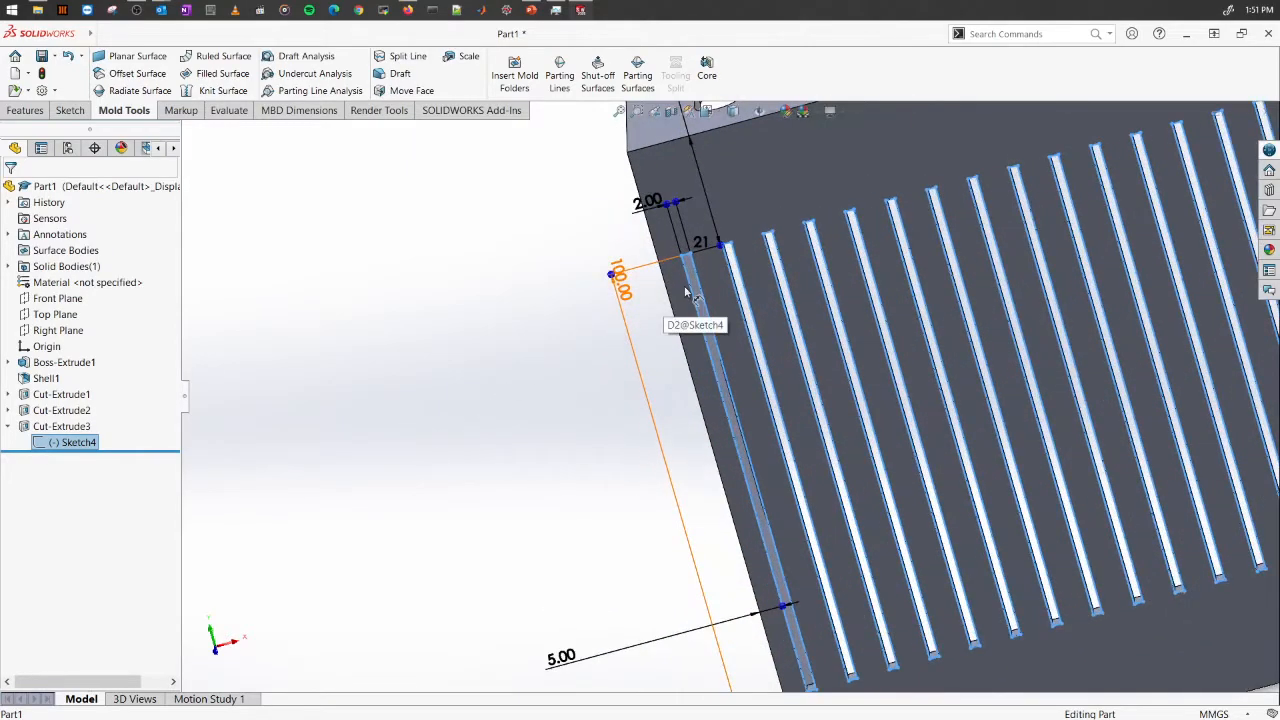
scroll(700, 480, "up", 3)
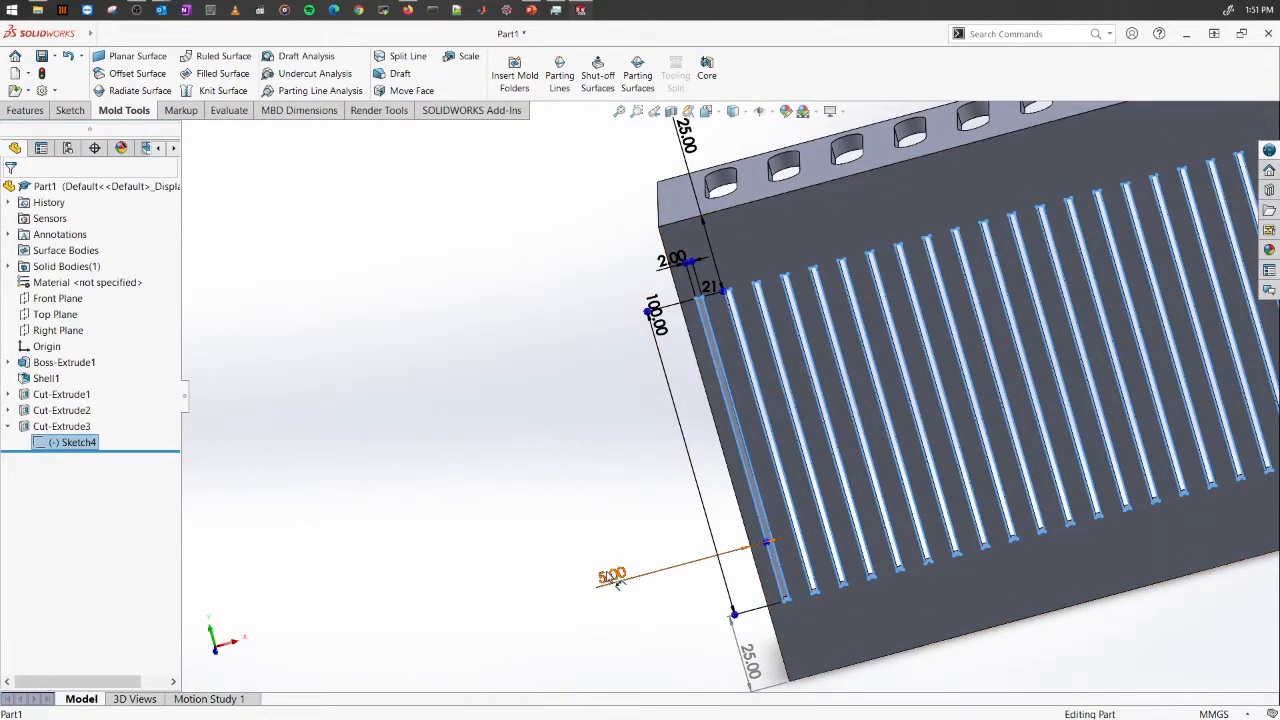
double_click(662, 563)
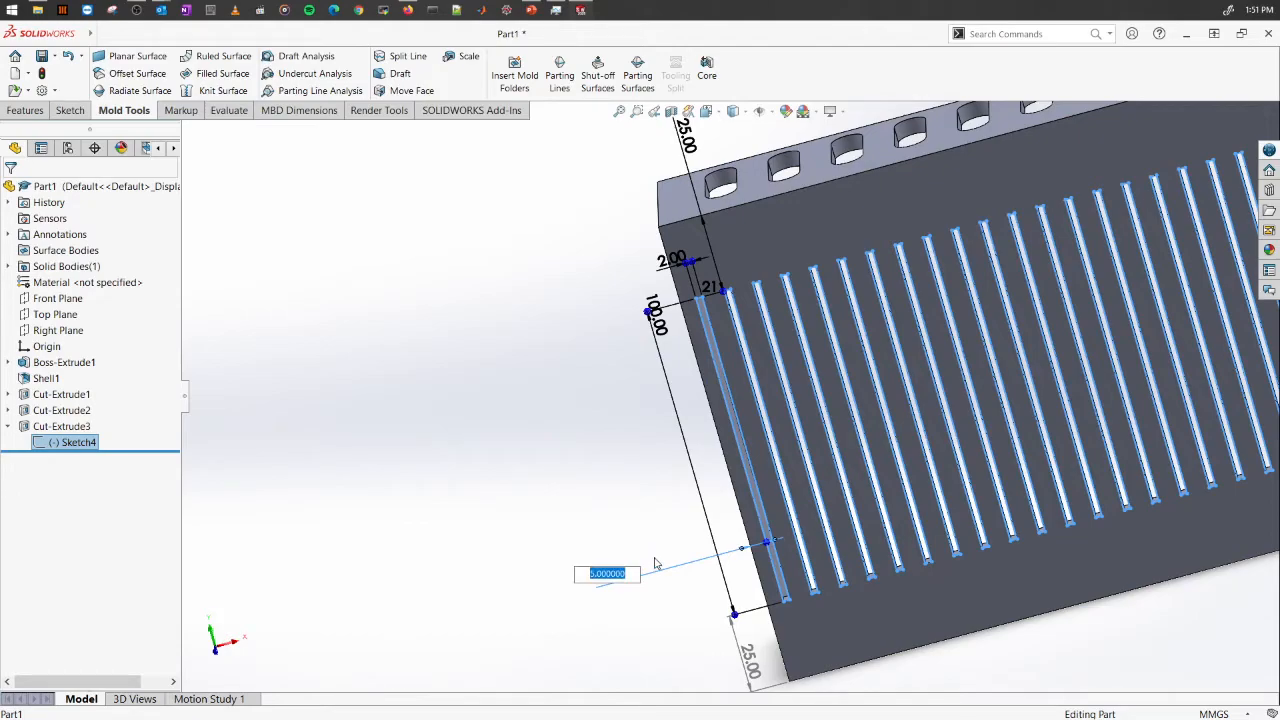
type("7")
key("Return")
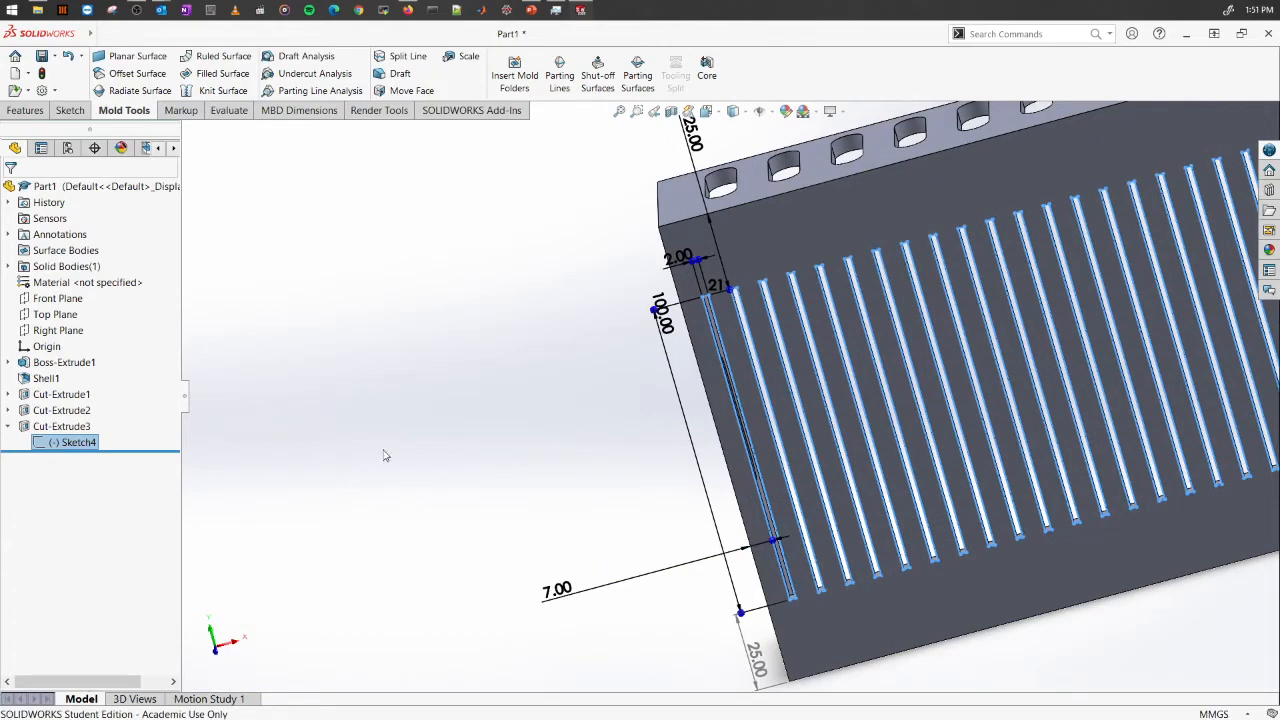
Step: Set the first base slot's distance from the base's short edge on the negative X side to 8 mm and clear the selection
scroll(470, 498, "up", 5)
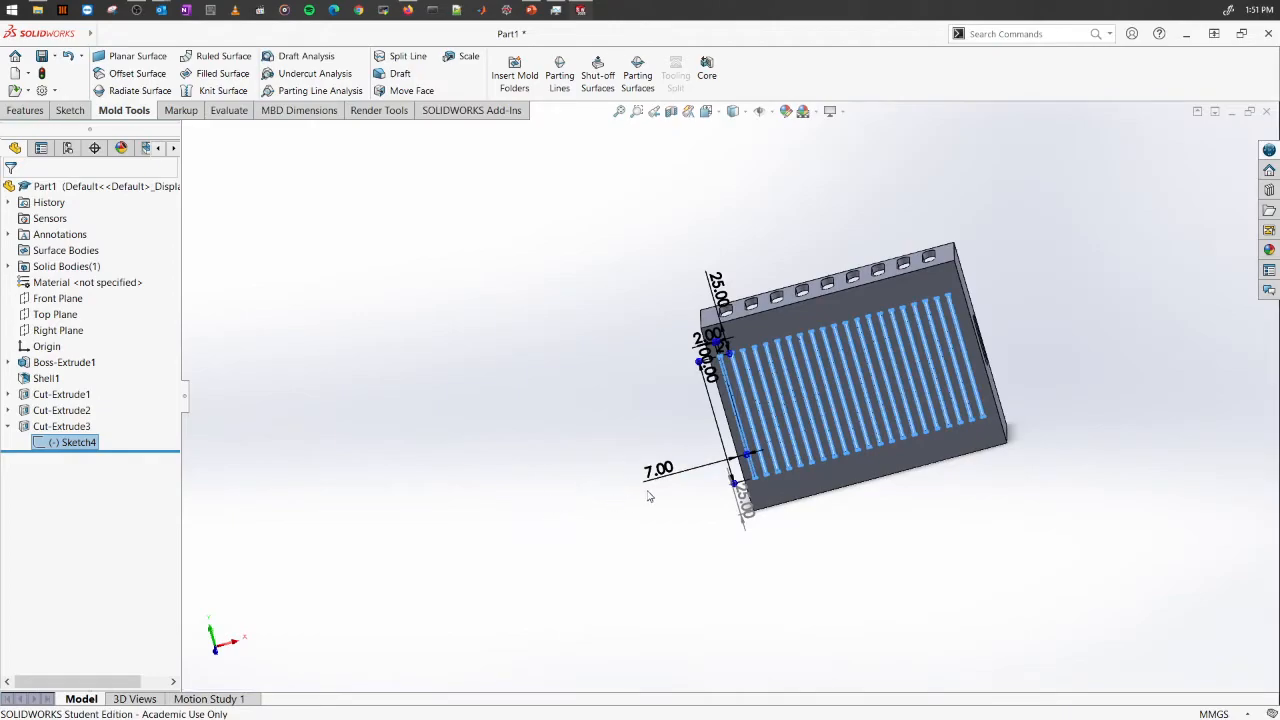
double_click(659, 472)
type("8")
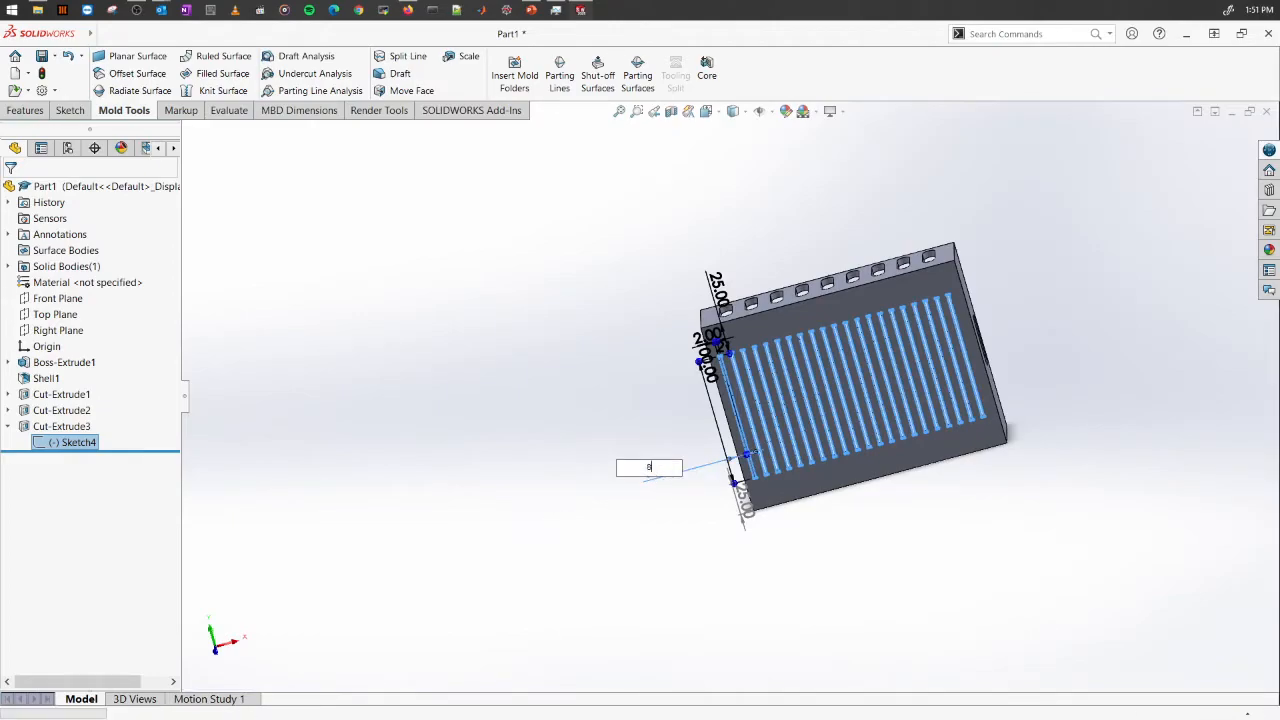
key("Return")
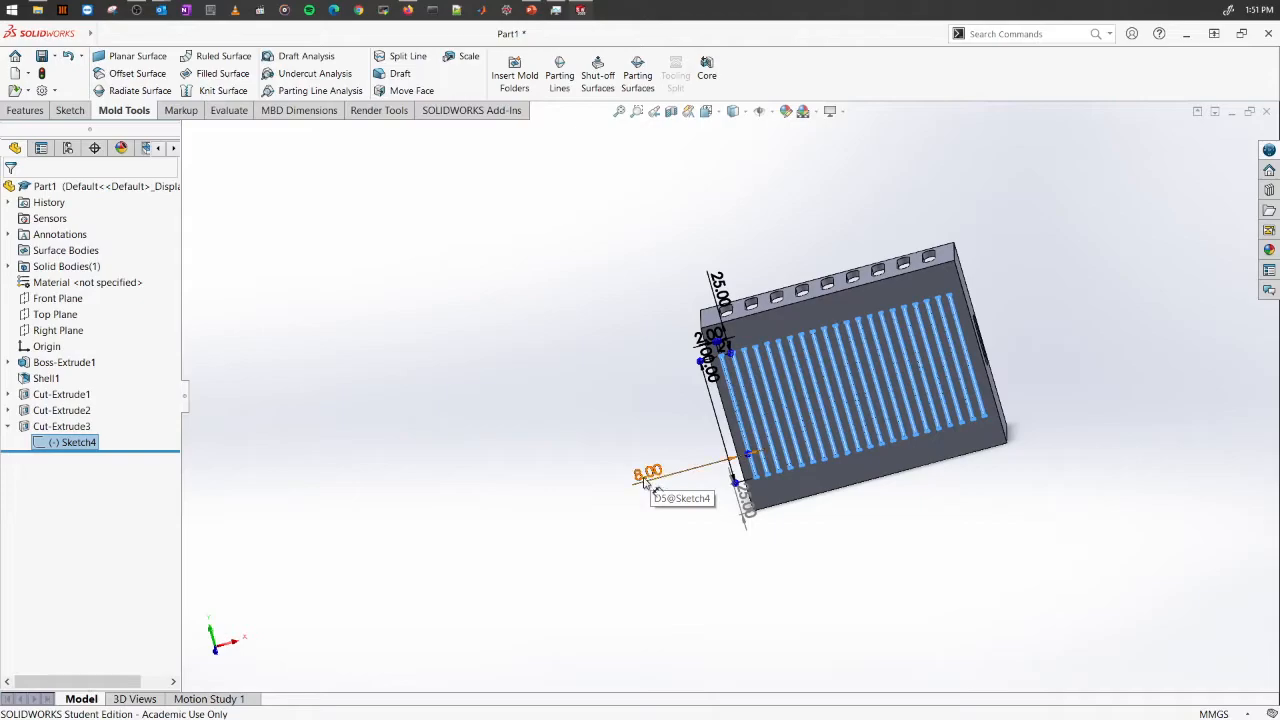
left_click(602, 395)
Step: Inspect the box's open interior, handle openings, side slots and slotted base from several angles in preparation for mold design
mouse_move(633, 362)
middle_mouse_down()
mouse_move(486, 603)
mouse_move(631, 586)
mouse_move(624, 601)
mouse_move(629, 574)
mouse_move(831, 563)
mouse_move(751, 371)
mouse_move(664, 567)
mouse_move(647, 543)
middle_mouse_up()
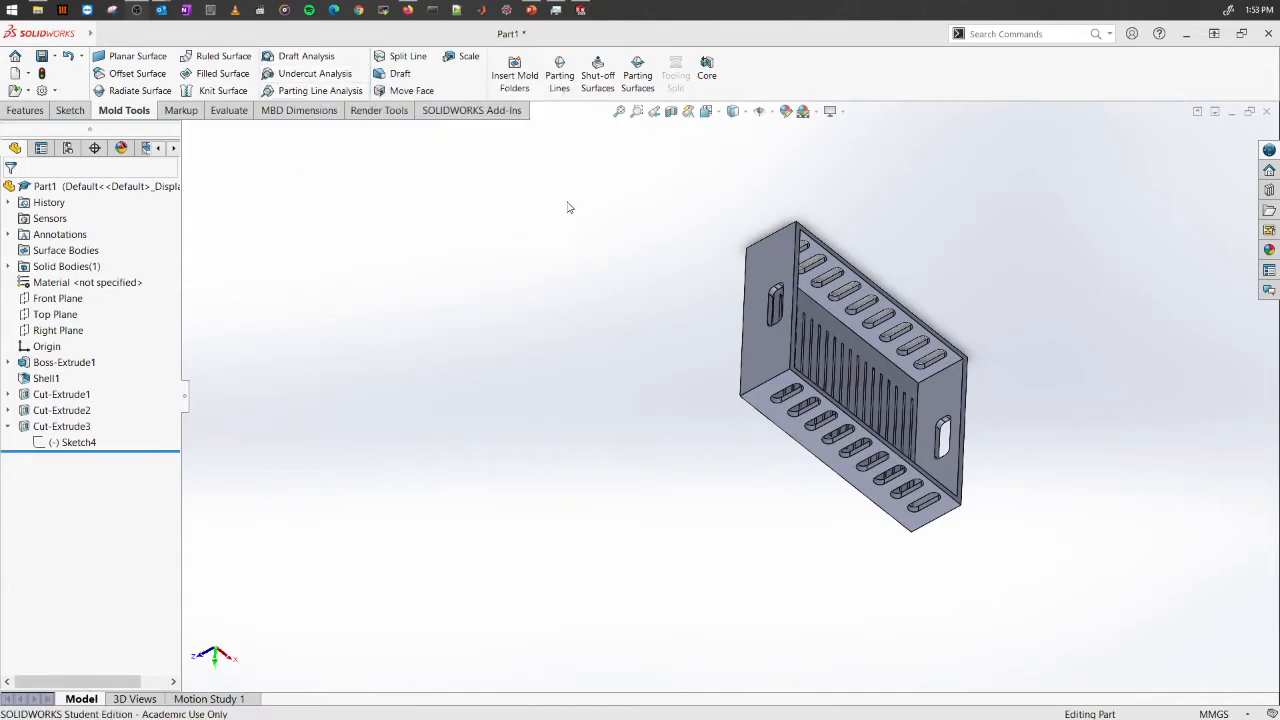
middle_click_drag(838, 273, 725, 467)
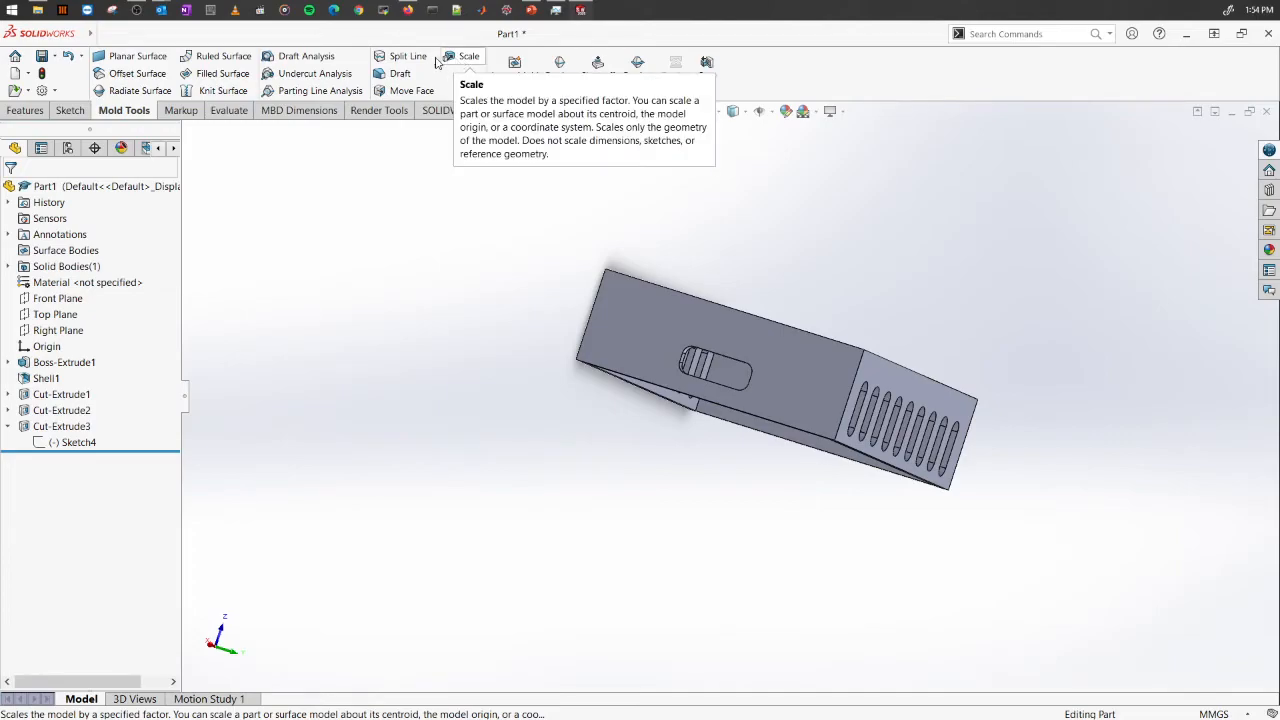
middle_click_drag(722, 344, 530, 250)
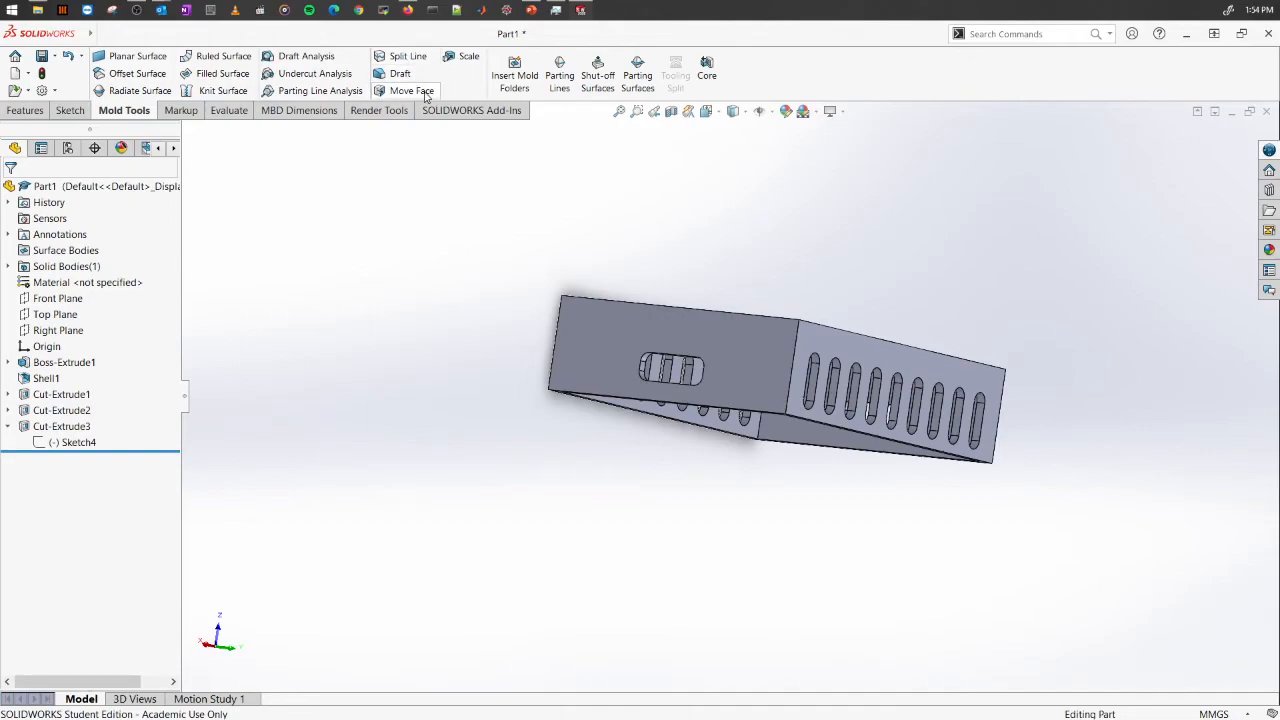
middle_click_drag(680, 224, 642, 234)
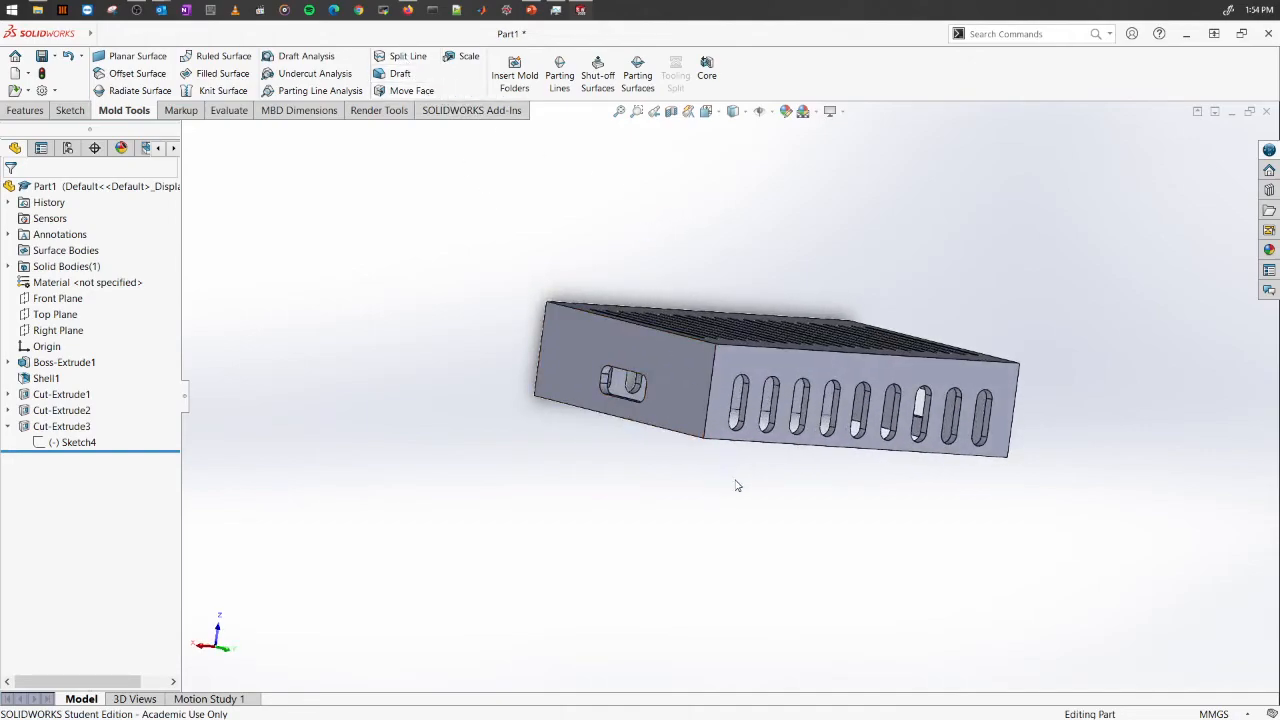
middle_click_drag(752, 460, 737, 383)
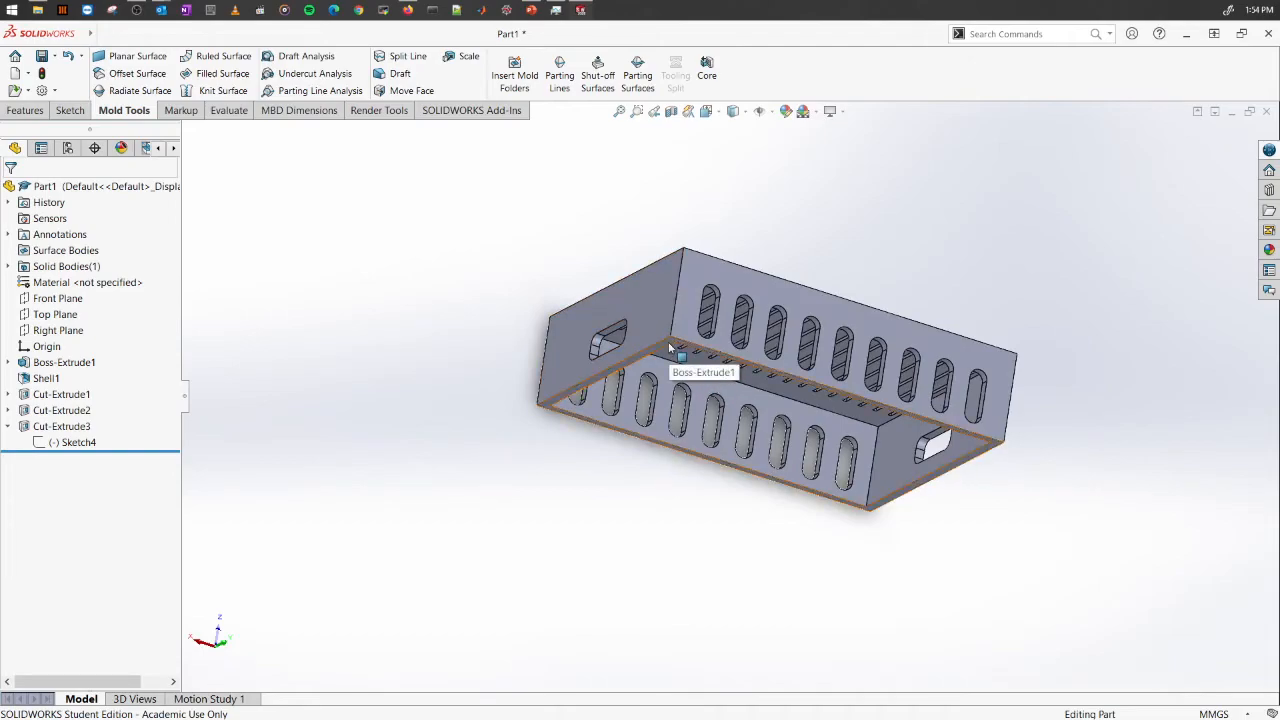
middle_click_drag(970, 316, 593, 211)
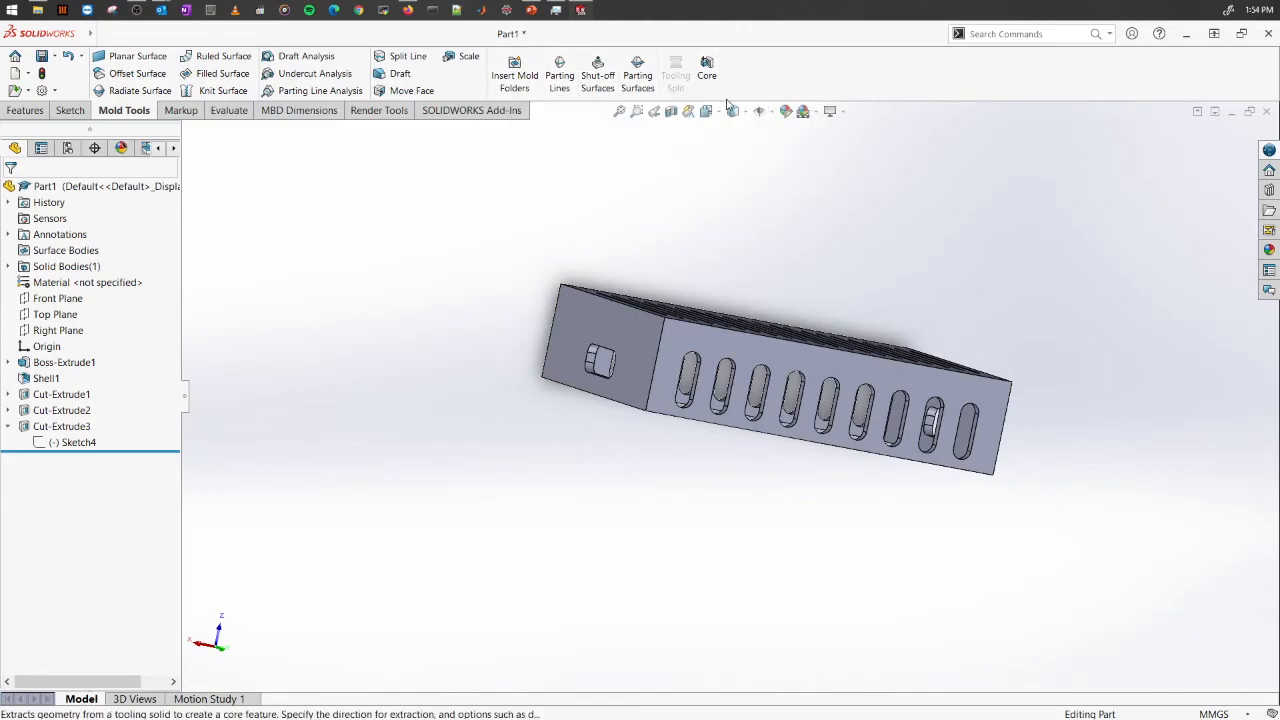
middle_click_drag(783, 277, 806, 345)
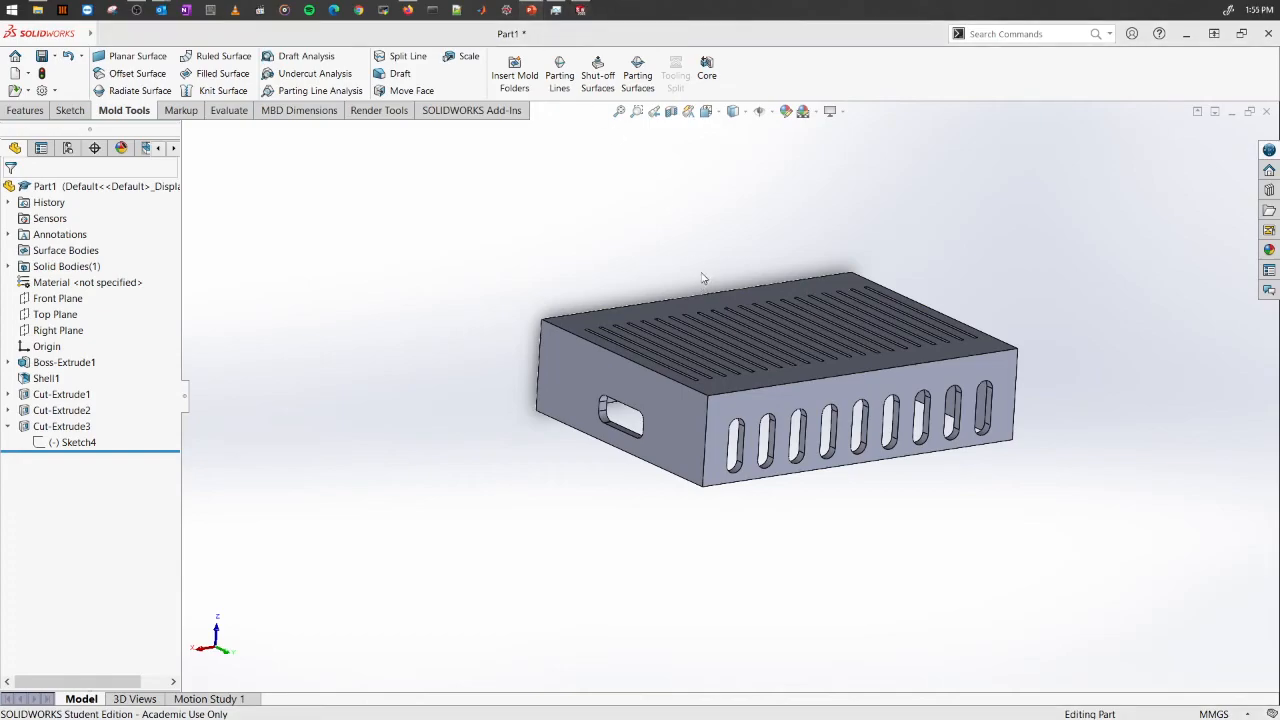
Step: Switch to the PowerPoint presentation, view the Mold Design slide with the labelled mold diagram, and return to the SOLIDWORKS part
left_click_drag(500, 719, 585, 10)
left_click(150, 300)
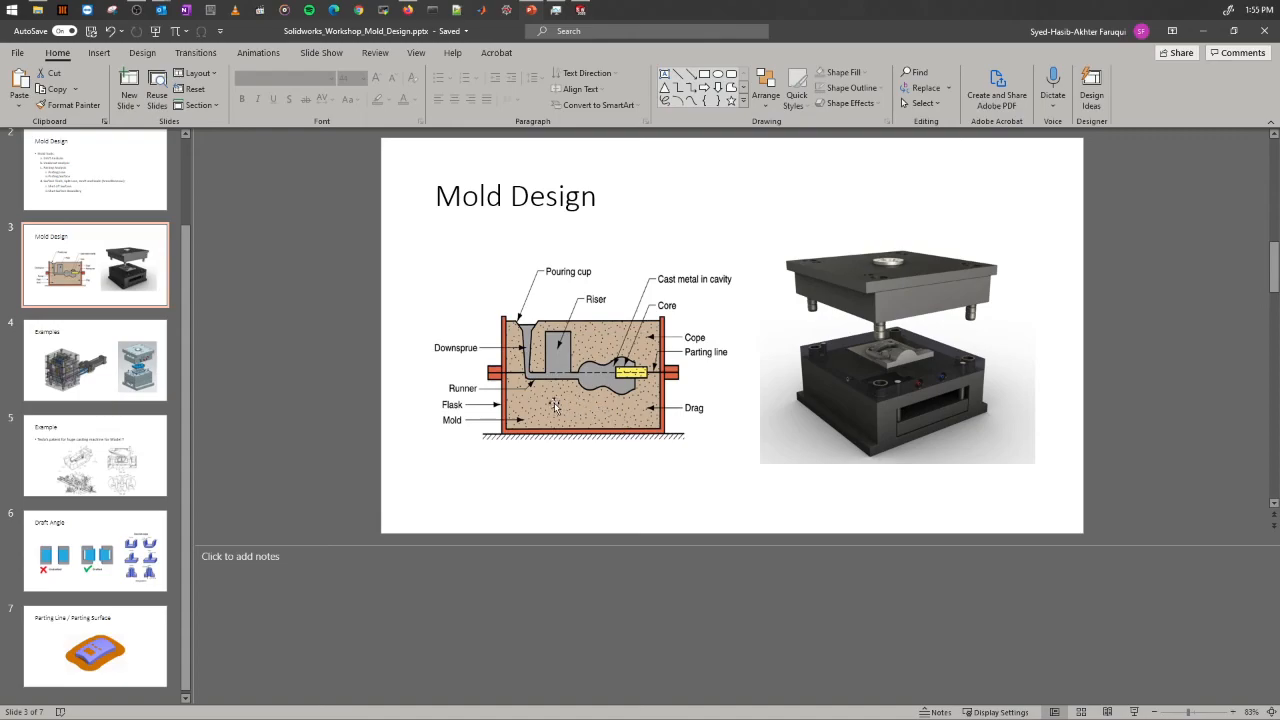
left_click(1203, 31)
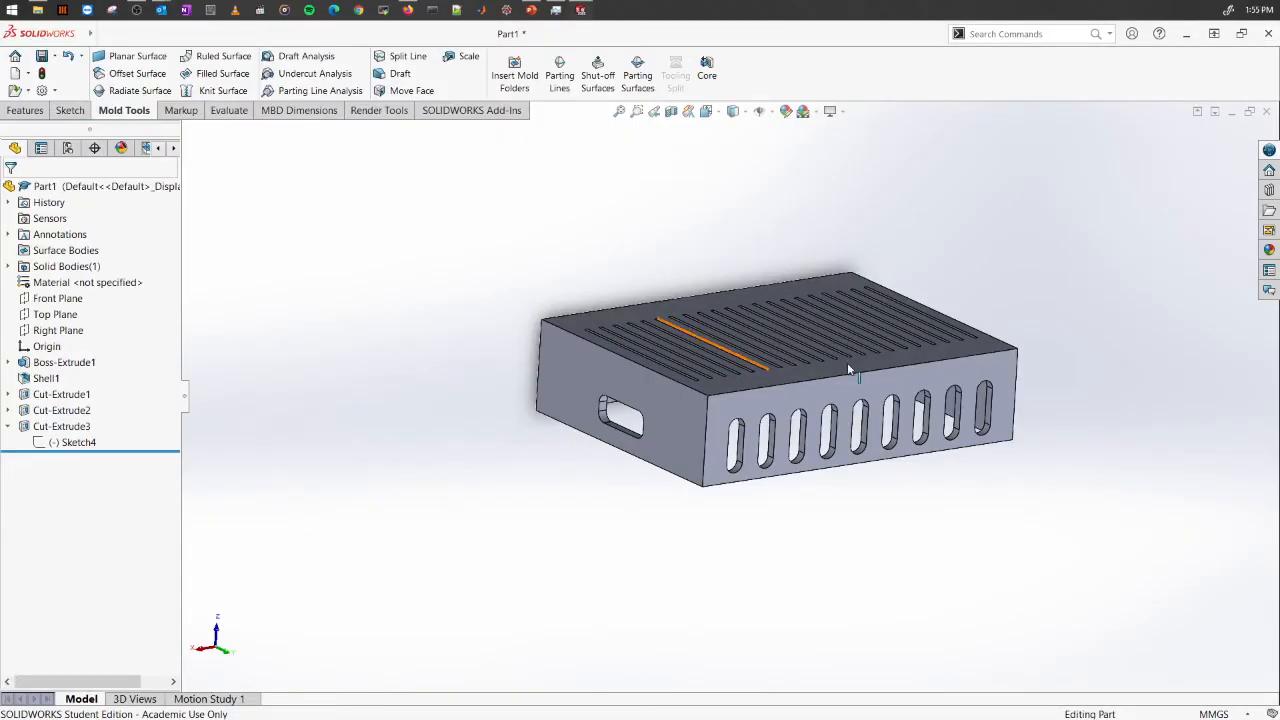